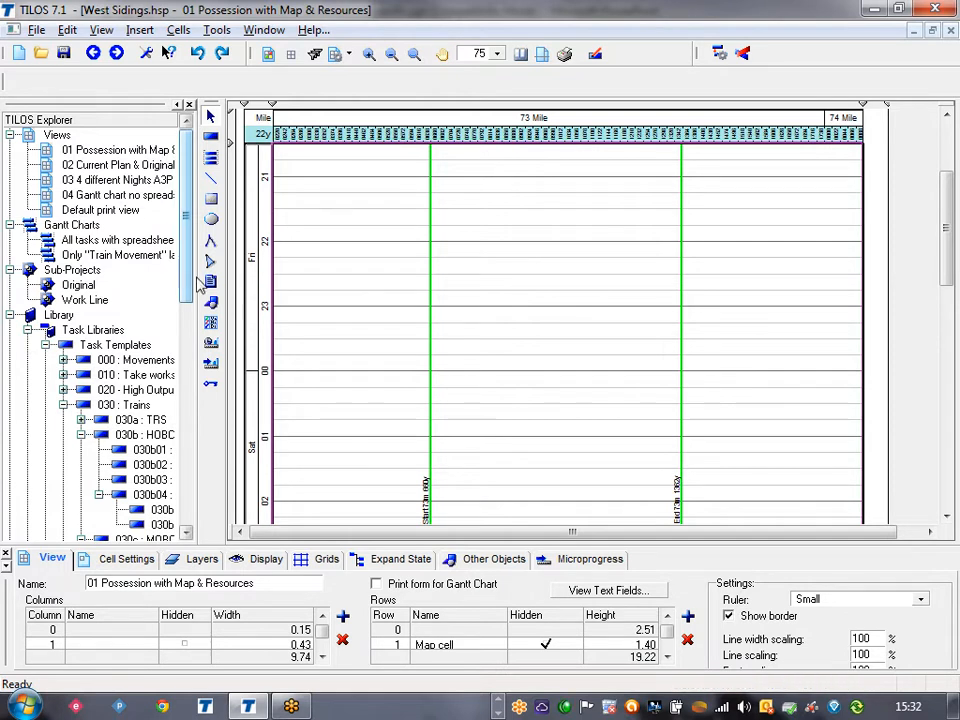
# Insert the At Start task group from 73m 660y to 73m 1362y, starting on 13/06/2014 at 21:00.
pyautogui.moveTo(186, 253); pyautogui.dragTo(180, 322)
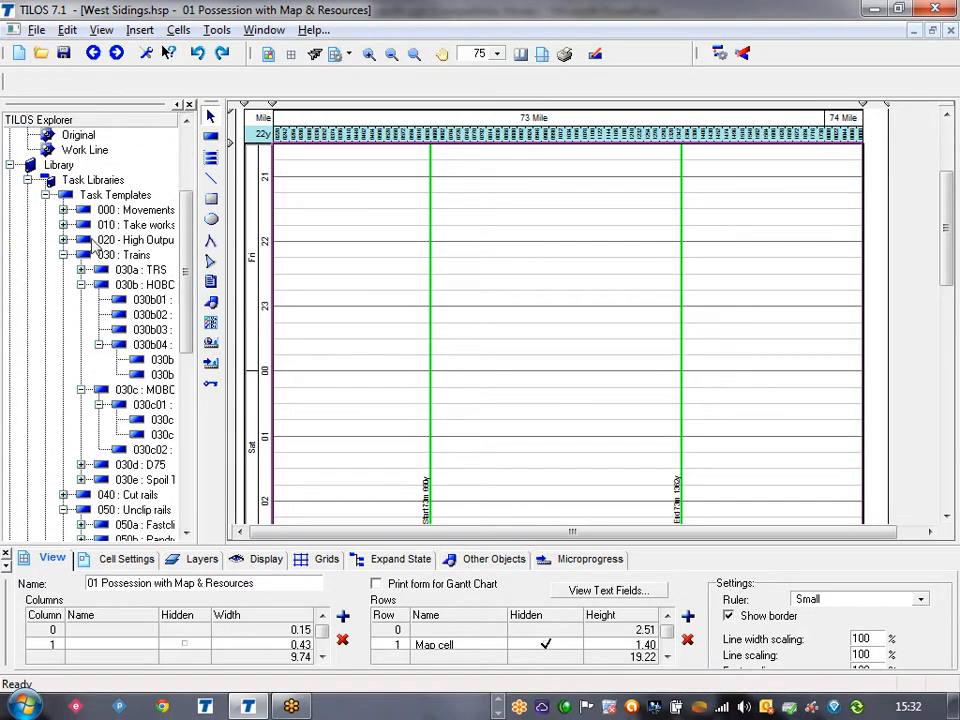
pyautogui.click(45, 196)
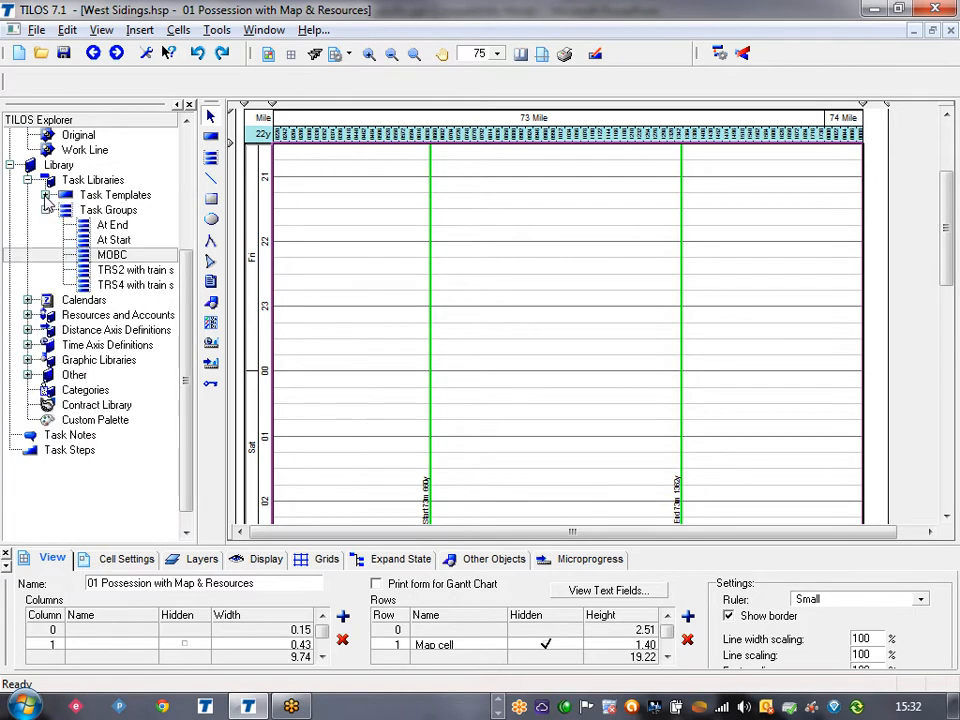
pyautogui.click(115, 238)
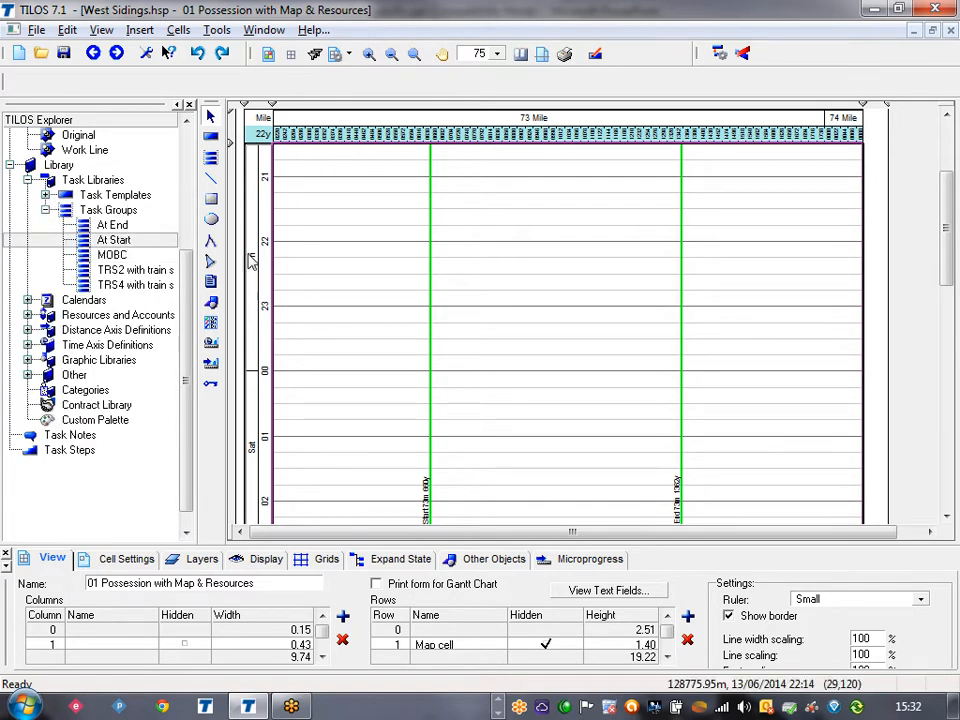
pyautogui.click(211, 157)
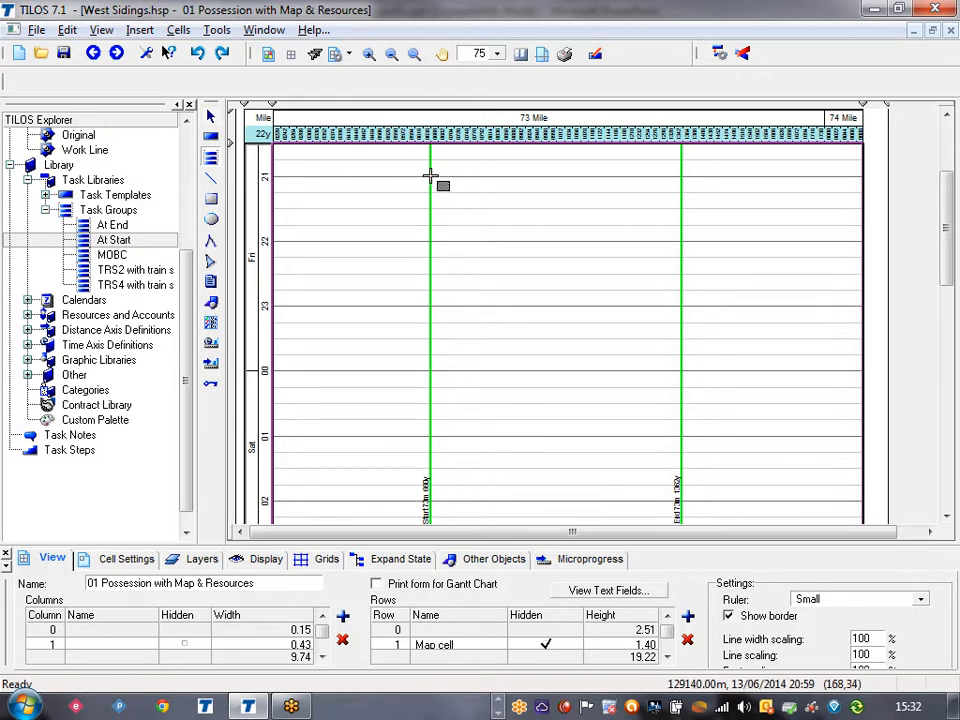
pyautogui.moveTo(431, 176); pyautogui.dragTo(682, 247)
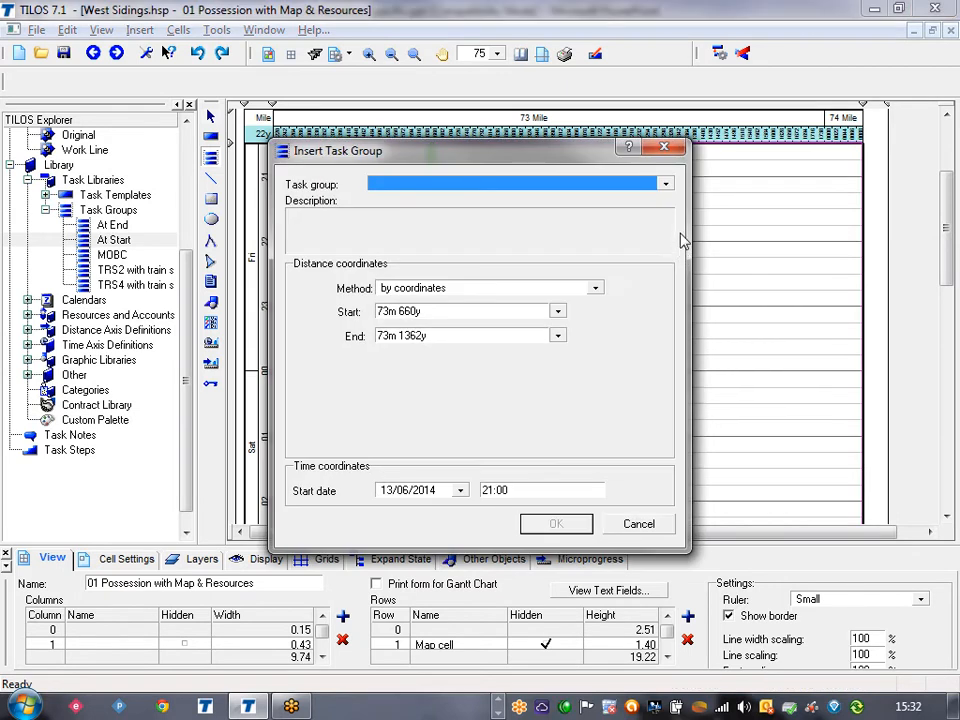
pyautogui.click(666, 186)
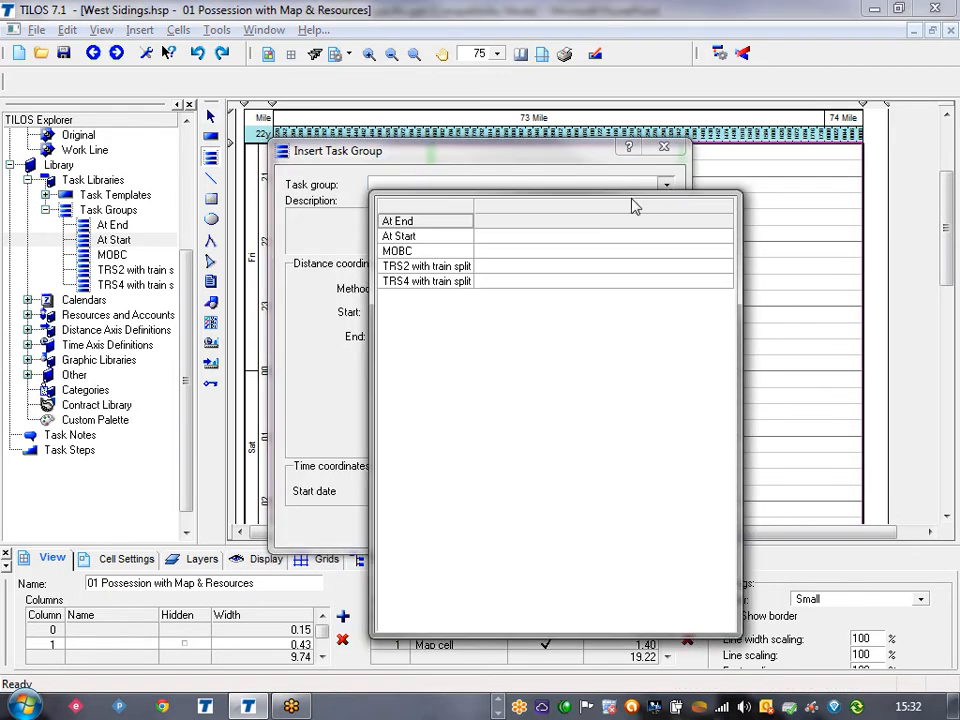
pyautogui.click(453, 238)
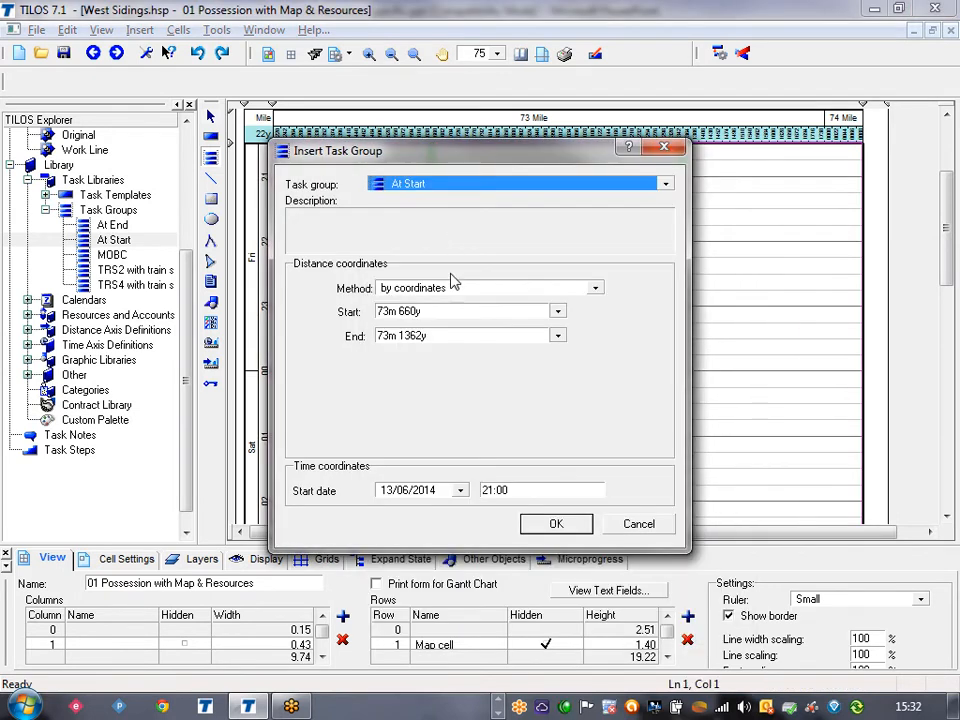
pyautogui.click(558, 312)
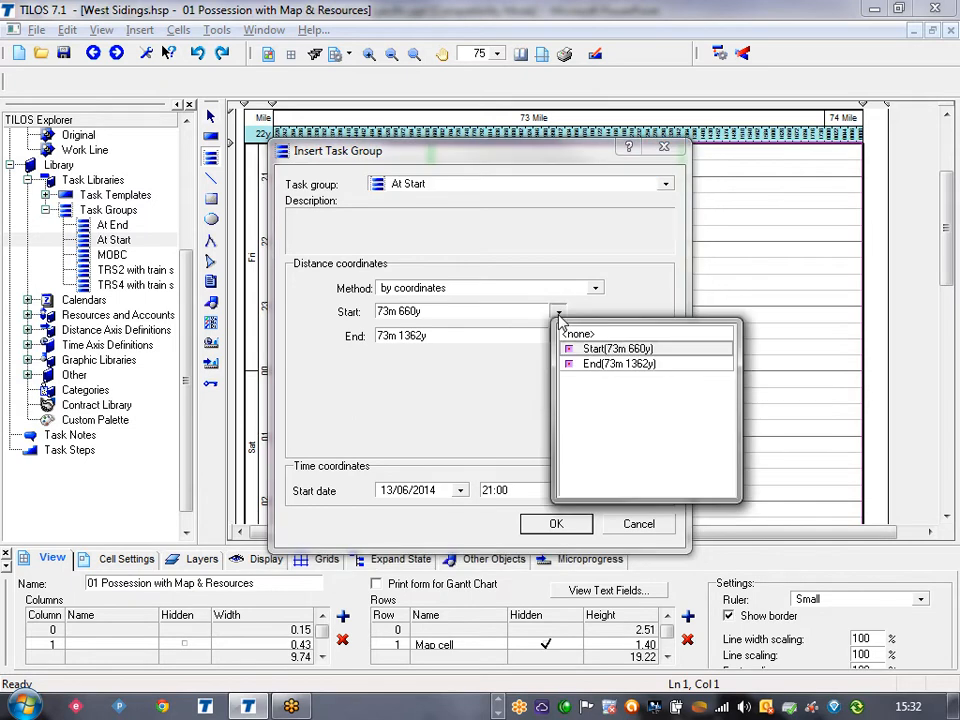
pyautogui.click(514, 476)
pyautogui.click(561, 523)
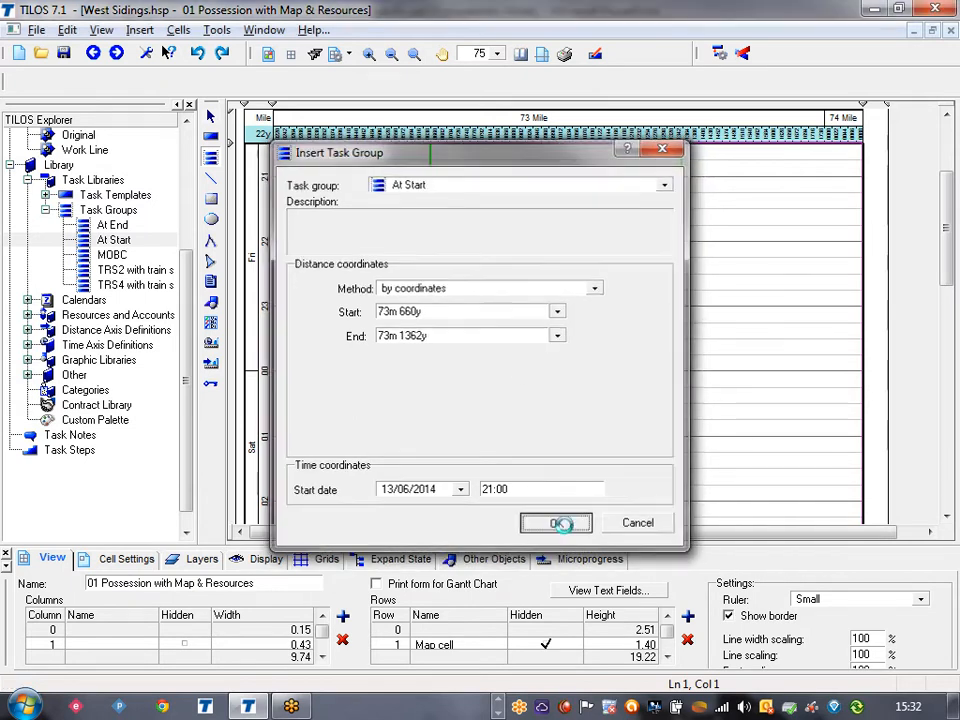
pyautogui.click(573, 382)
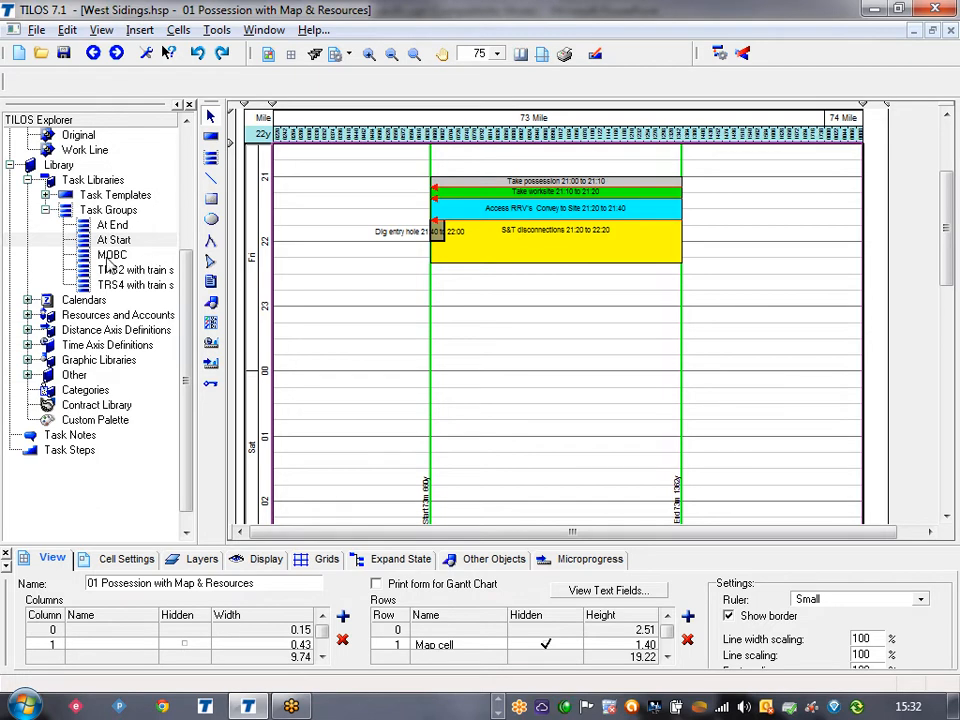
# Add a 0.5 h task from the 030b04a Position HOBCS & Set up template at 73m 660y, starting on 13/06/2014 at about 22:40.
pyautogui.click(45, 196)
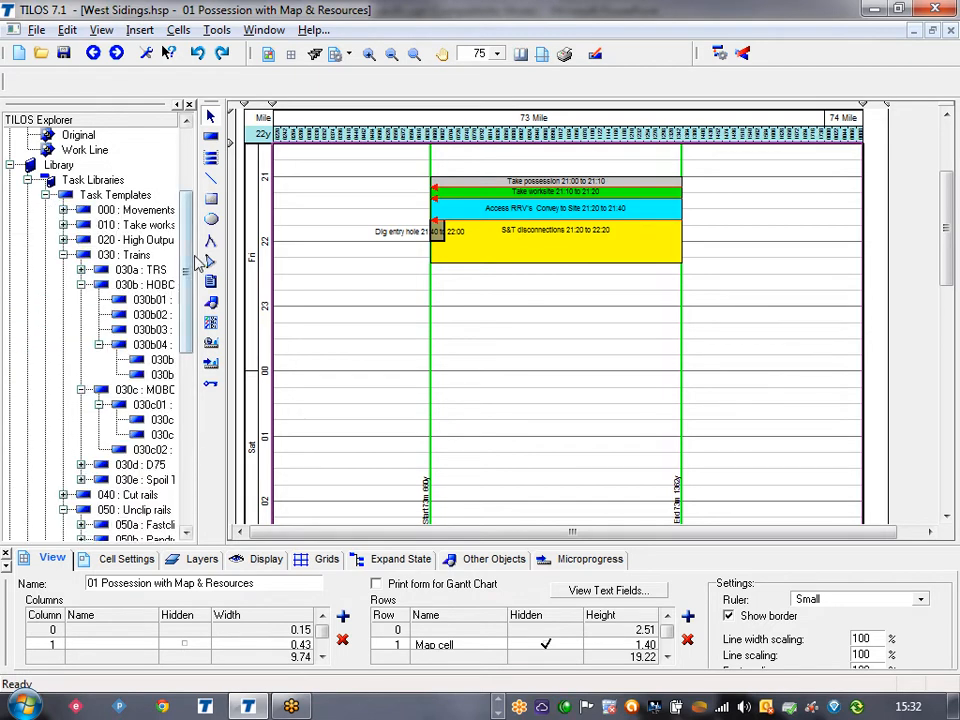
pyautogui.moveTo(200, 257); pyautogui.dragTo(258, 257)
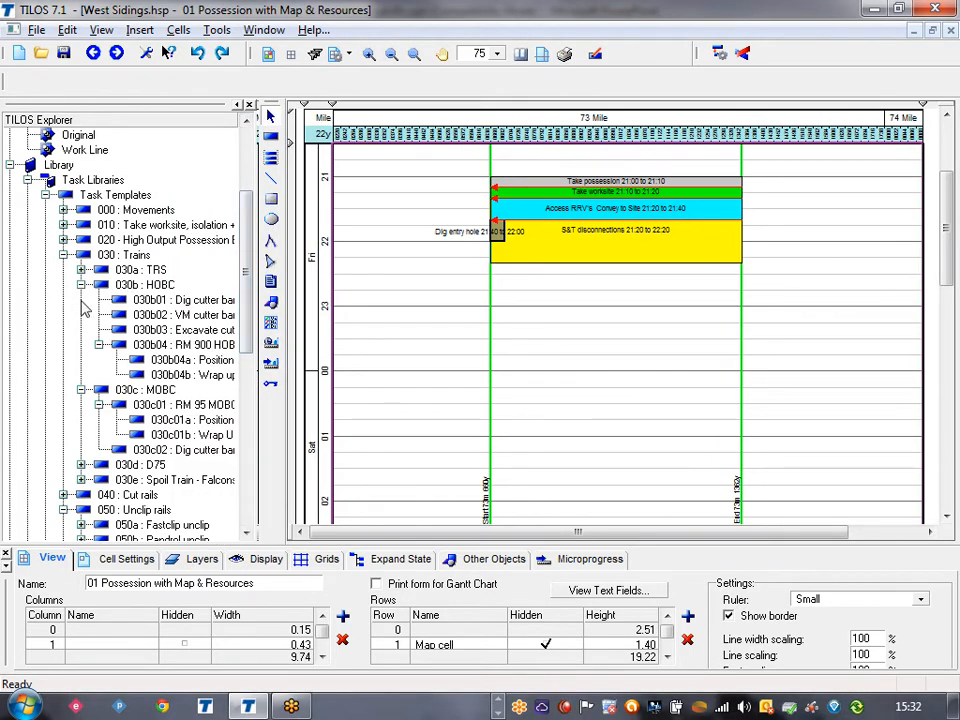
pyautogui.click(81, 390)
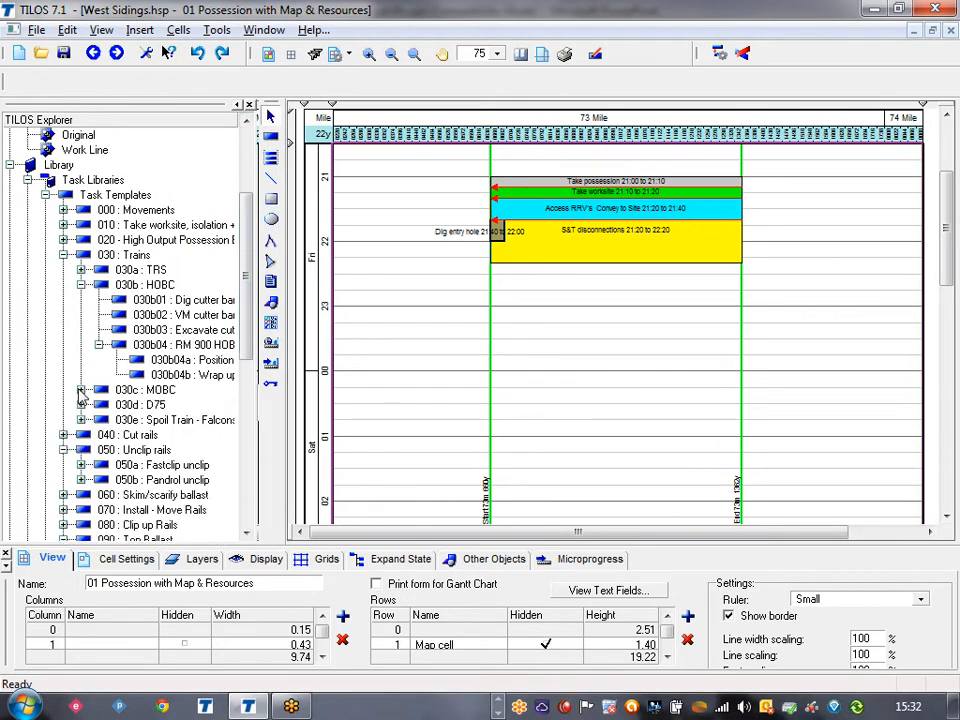
pyautogui.click(63, 450)
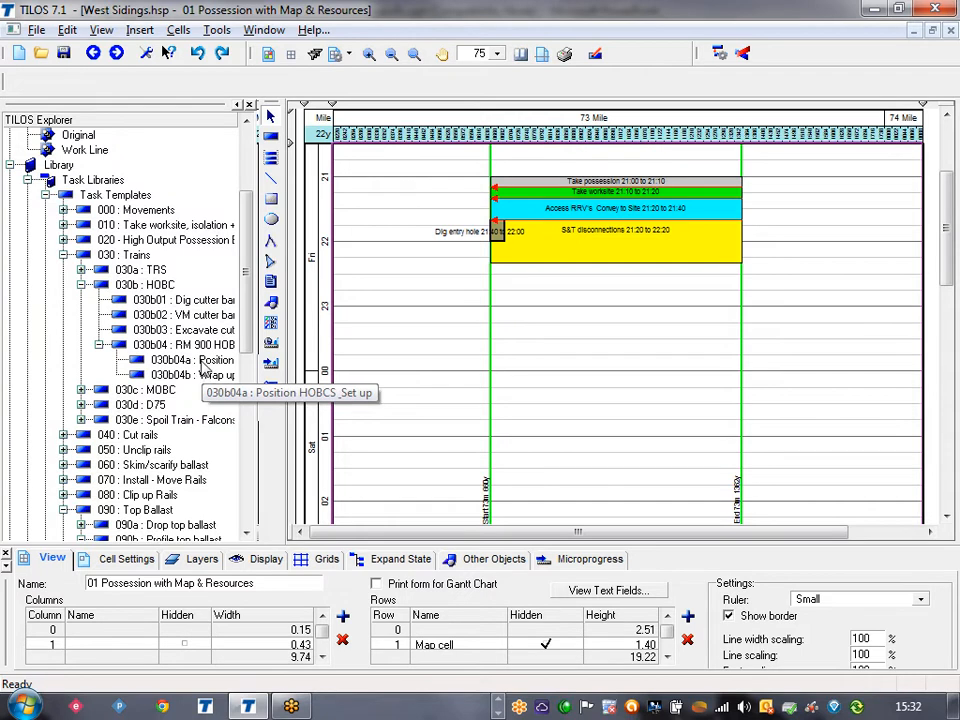
pyautogui.click(201, 366)
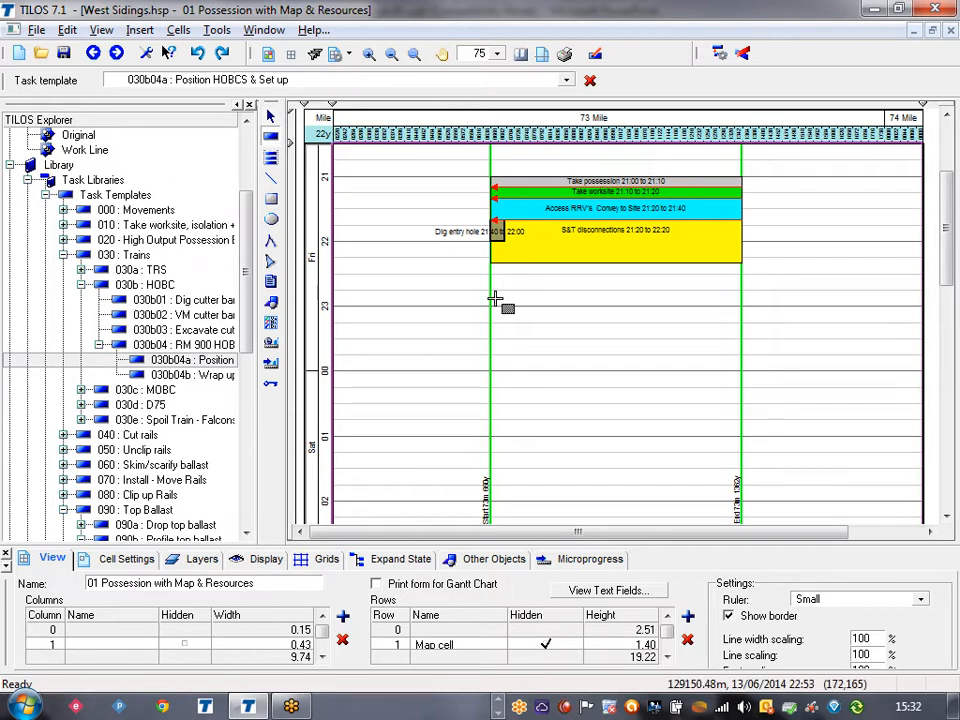
pyautogui.moveTo(489, 294); pyautogui.dragTo(491, 316)
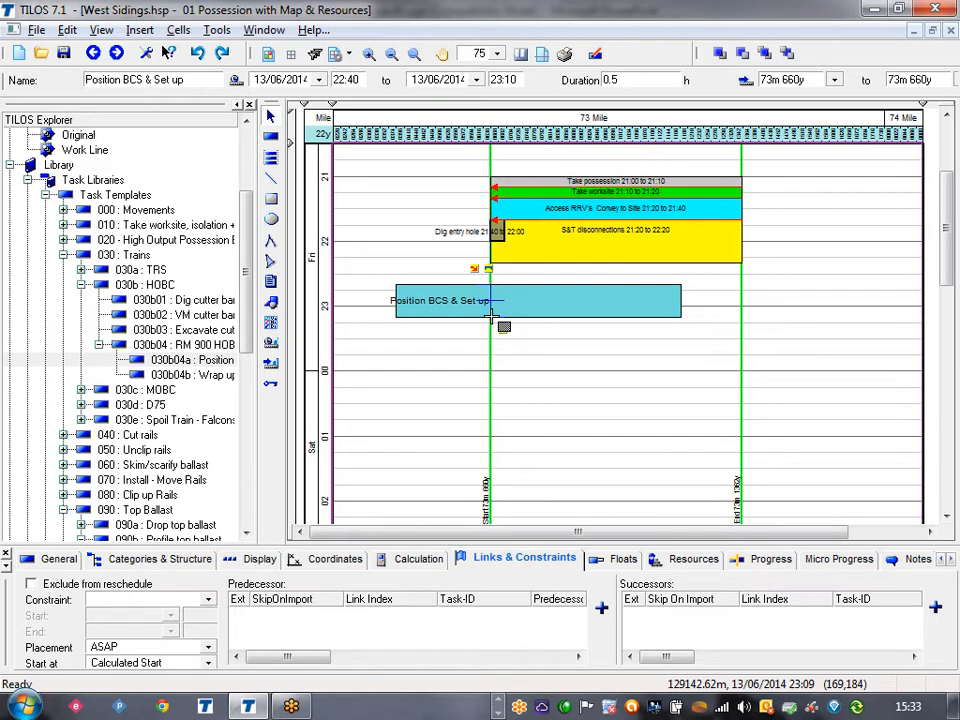
pyautogui.doubleClick(634, 81)
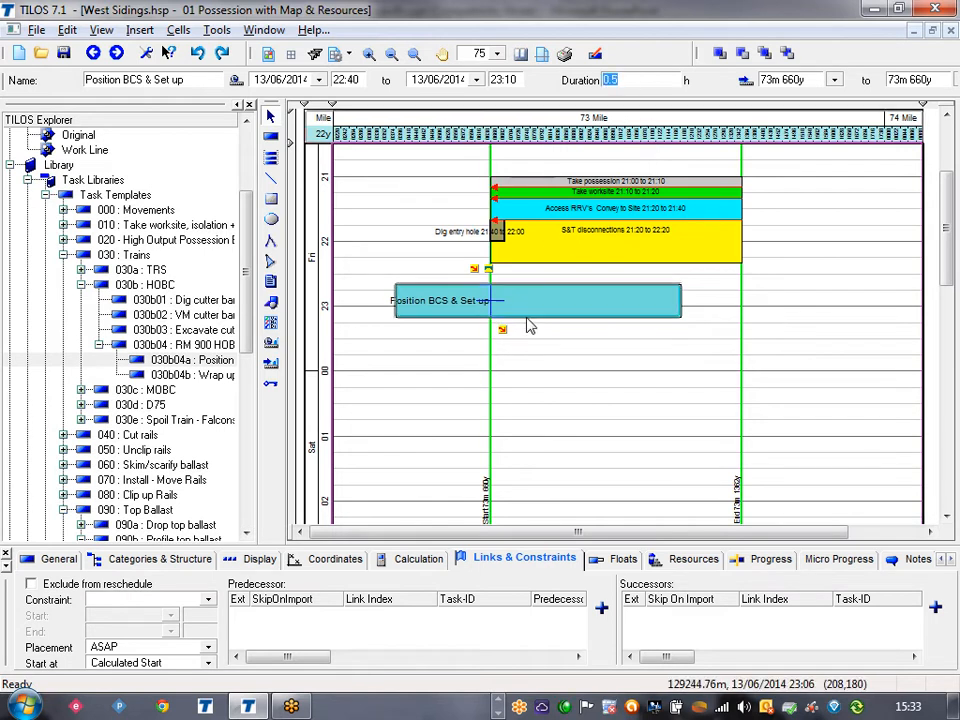
pyautogui.moveTo(493, 318)
pyautogui.mouseDown()
pyautogui.moveTo(493, 335)
pyautogui.moveTo(494, 316)
pyautogui.mouseUp()
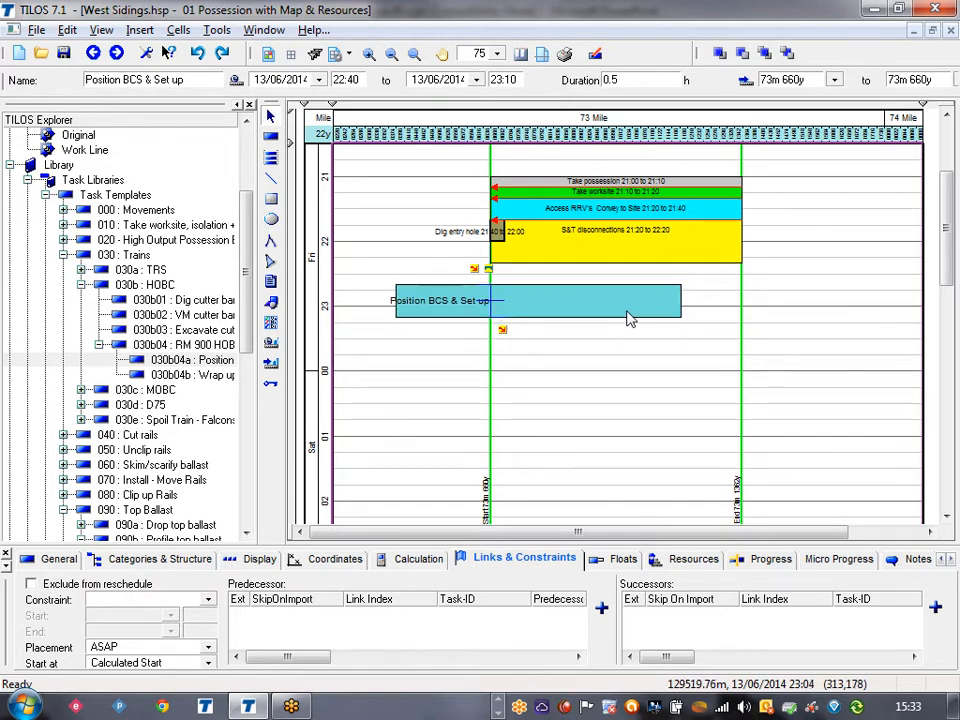
# Link the finish of S&T disconnections to the start of Position BCS & Set up and reschedule the project.
pyautogui.click(738, 257)
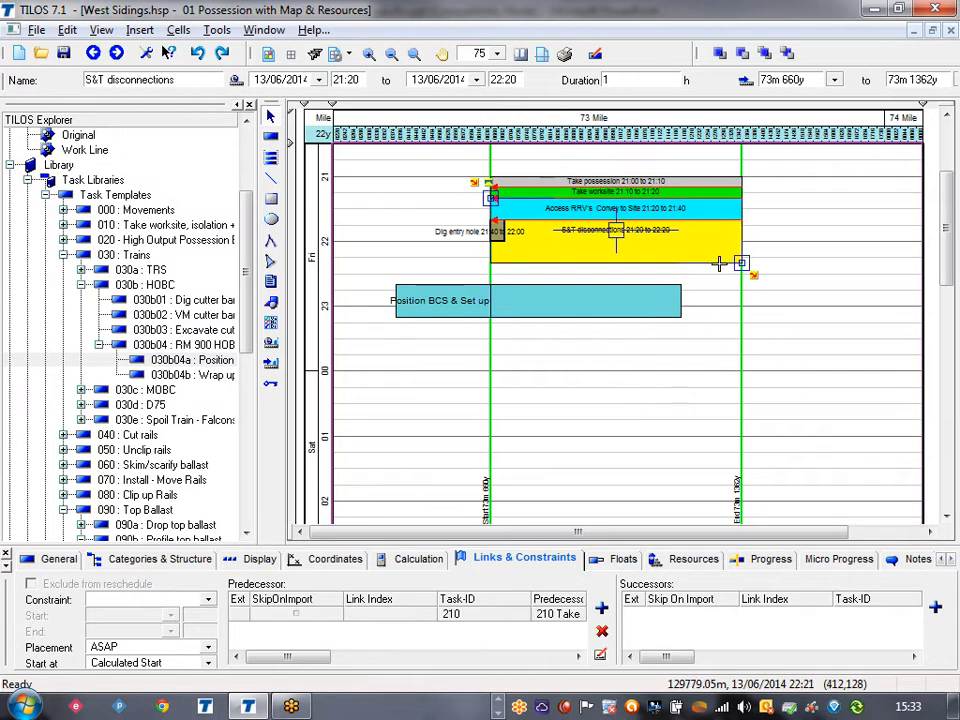
pyautogui.moveTo(755, 274); pyautogui.dragTo(489, 284)
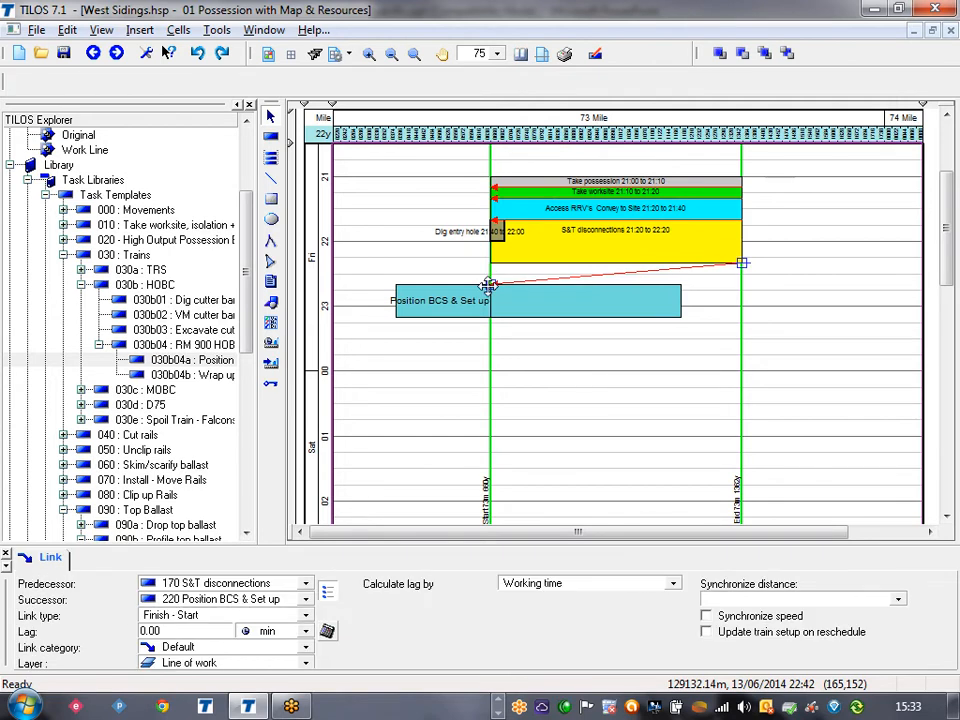
pyautogui.click(730, 332)
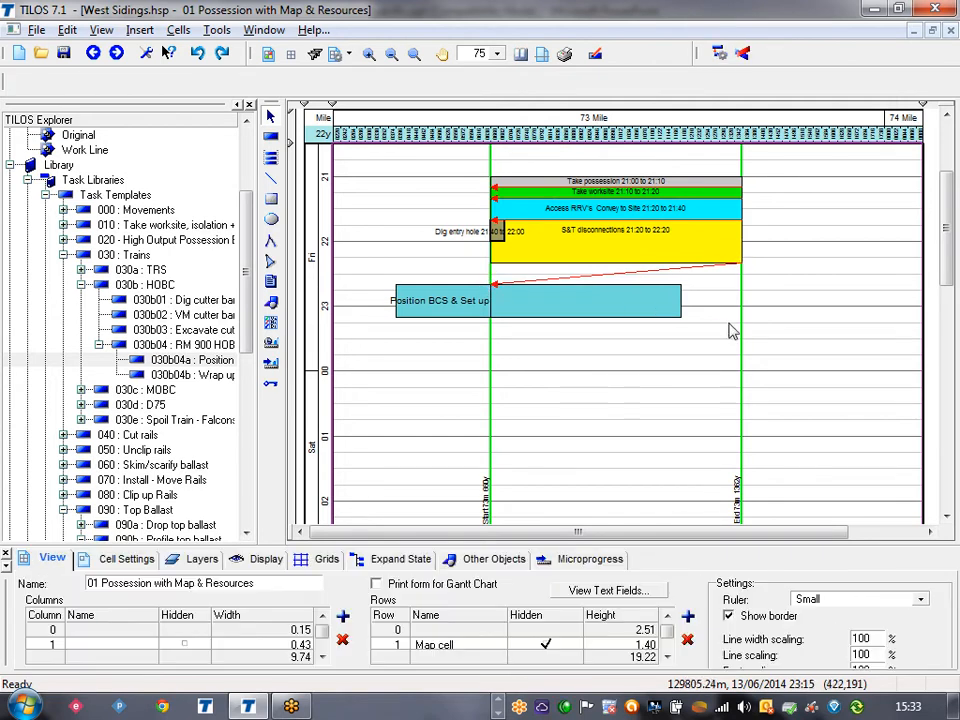
pyautogui.click(718, 54)
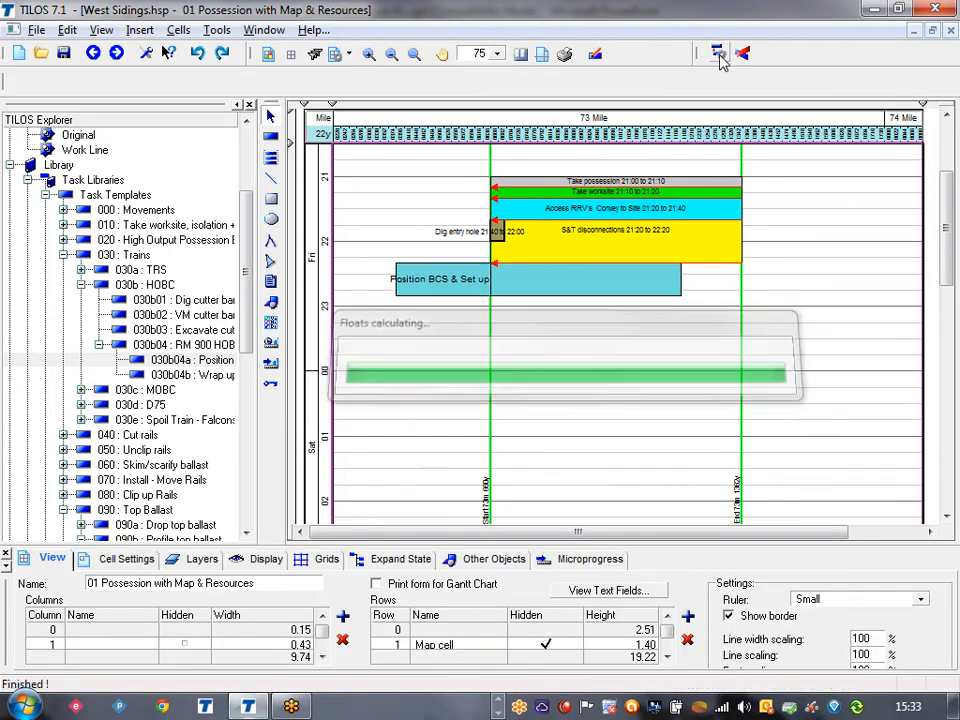
# Set the MFS Wagon (empty) quantity to 18 in the resources of the Position BCS & Set up task.
pyautogui.click(615, 298)
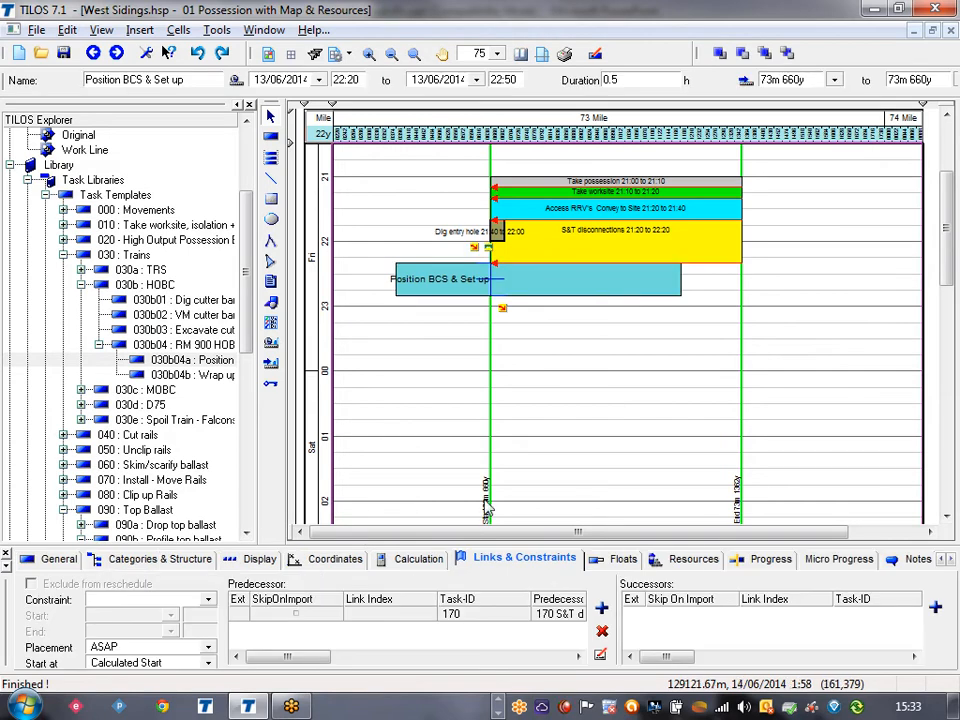
pyautogui.moveTo(432, 544); pyautogui.dragTo(436, 482)
pyautogui.click(682, 497)
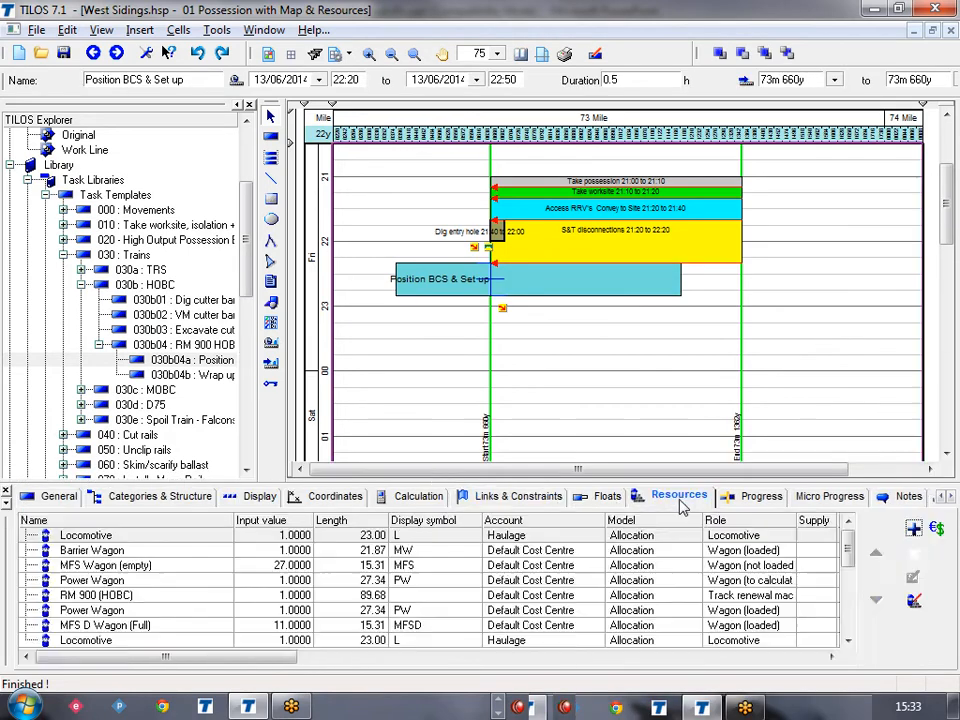
pyautogui.click(281, 568)
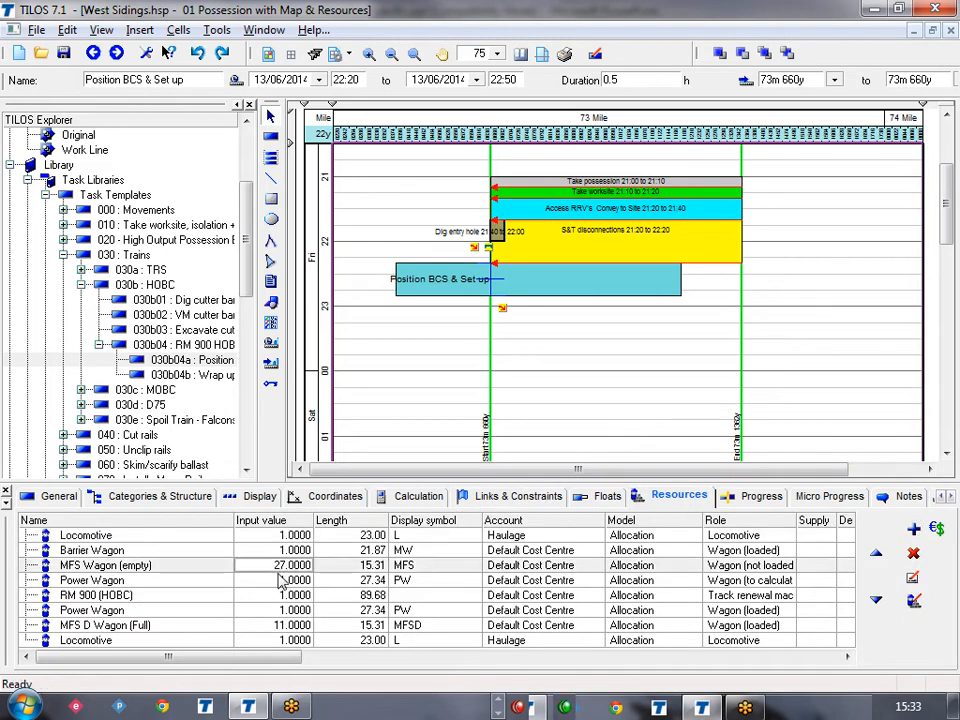
pyautogui.write('18')
pyautogui.press('Return')
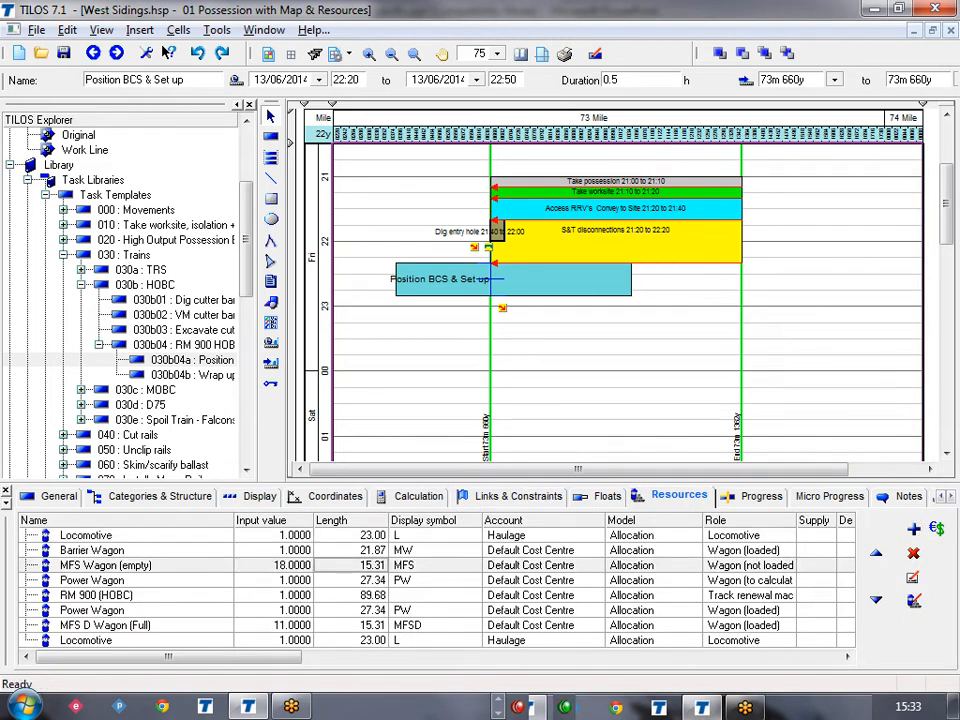
# Set the MFS D Wagon (Full) quantity of the same task to 18.
pyautogui.click(258, 626)
pyautogui.write('1')
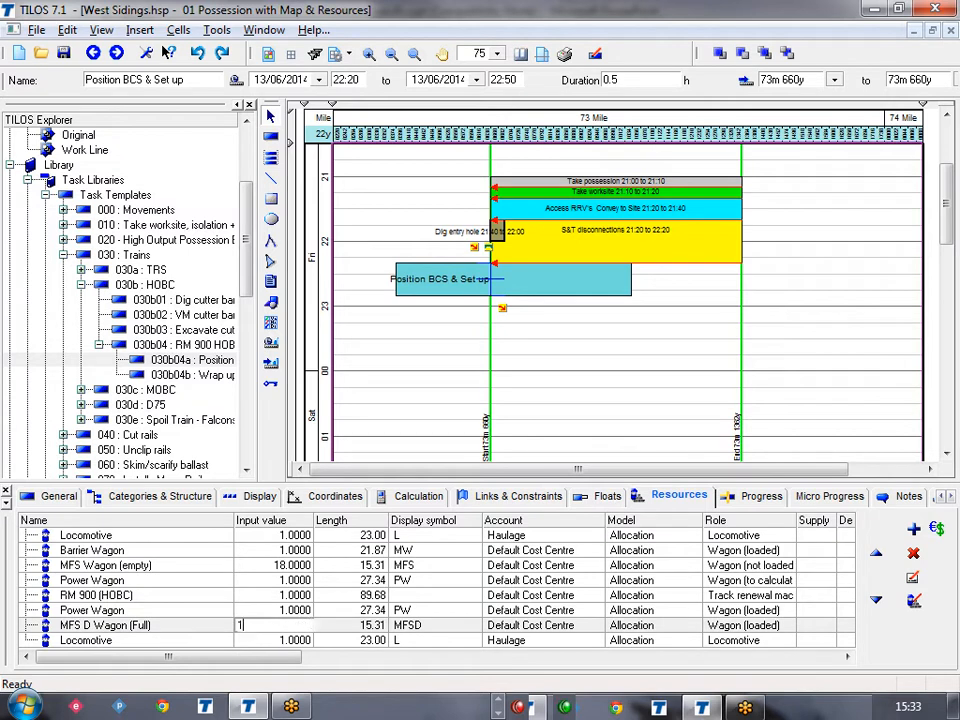
pyautogui.write('8')
pyautogui.press('Return')
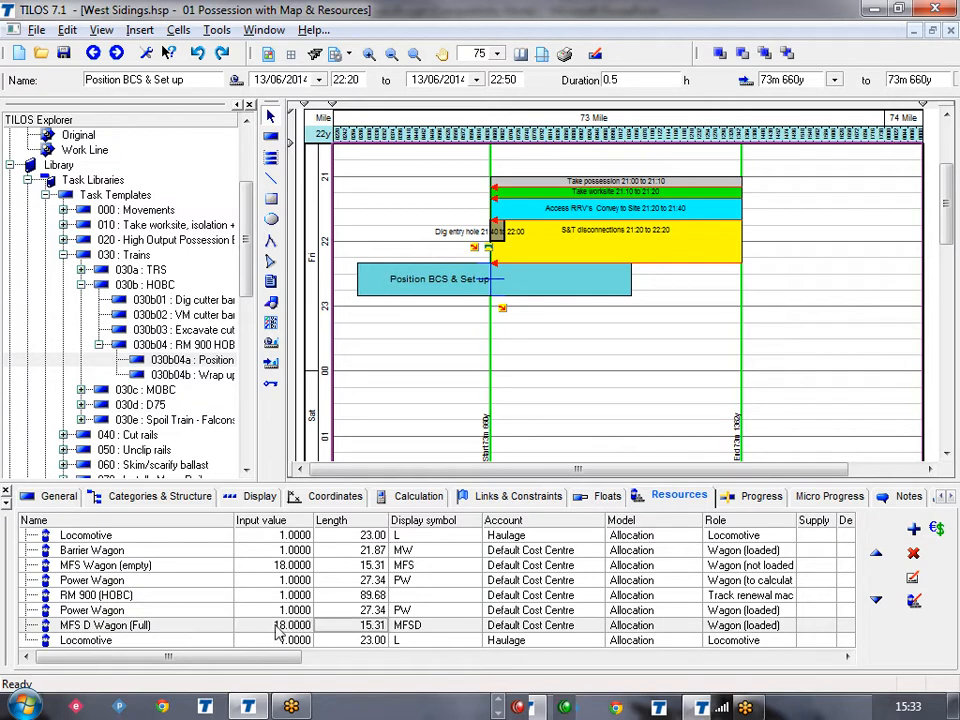
pyautogui.click(520, 392)
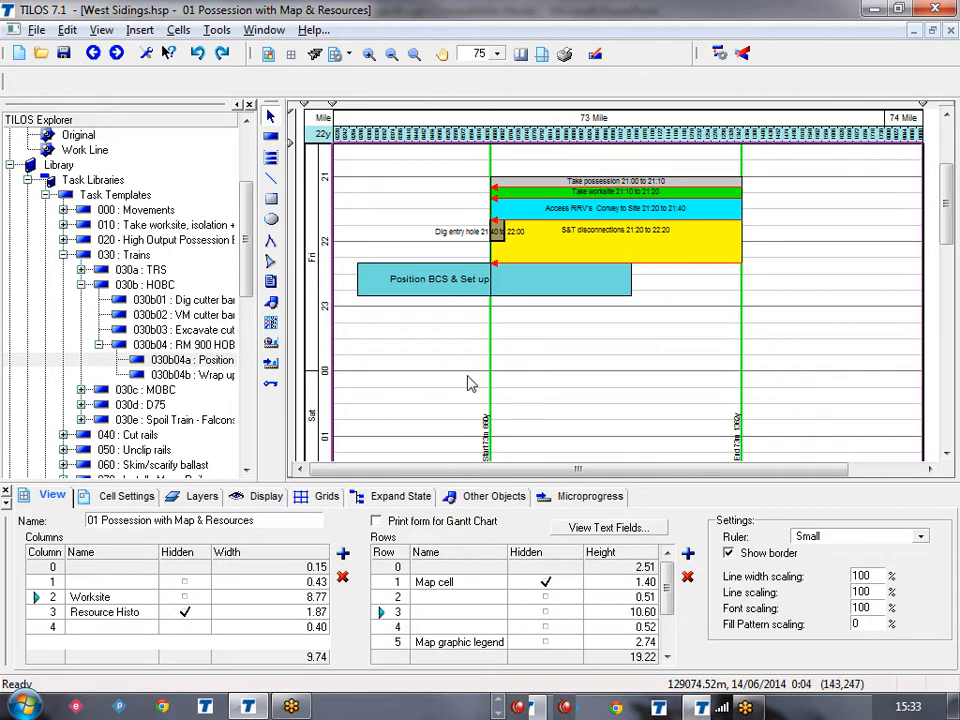
# Draw a 030b04 RM 900 HOBC Master Setup task from the Start line (73m 660y) to 73m 1362y, beginning on 13/06/2014 at about 23:05.
pyautogui.scroll(-3, 470, 383)
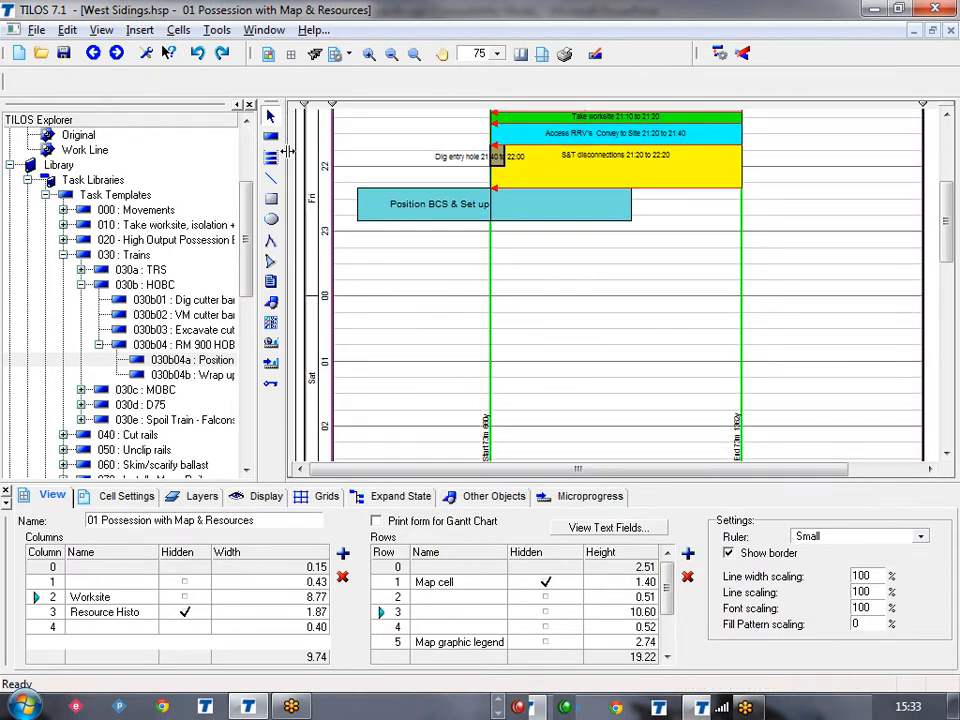
pyautogui.click(279, 140)
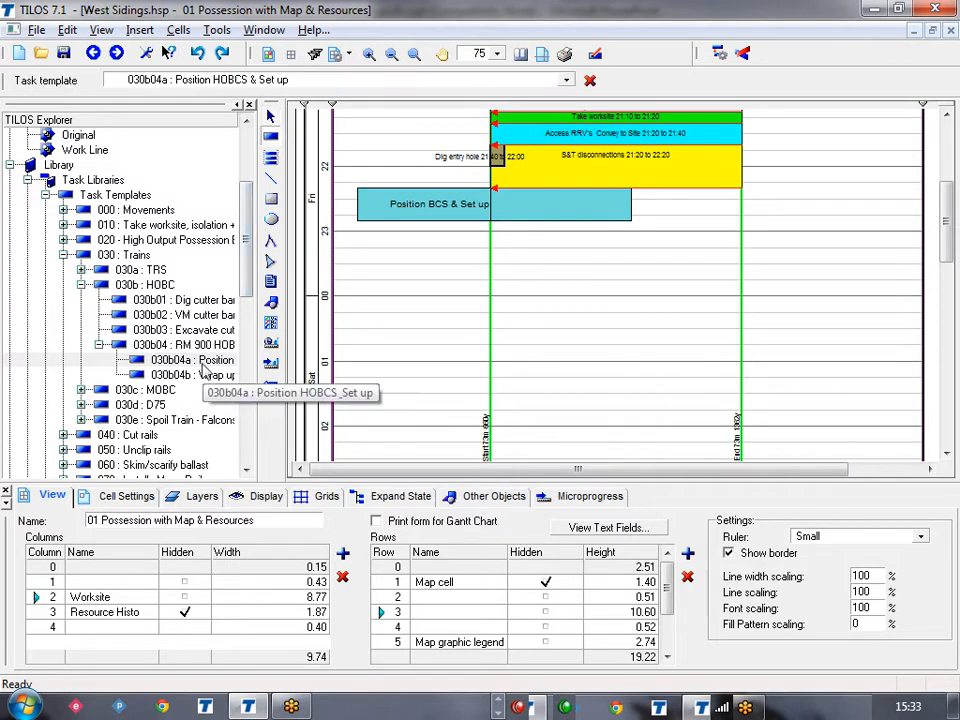
pyautogui.click(199, 345)
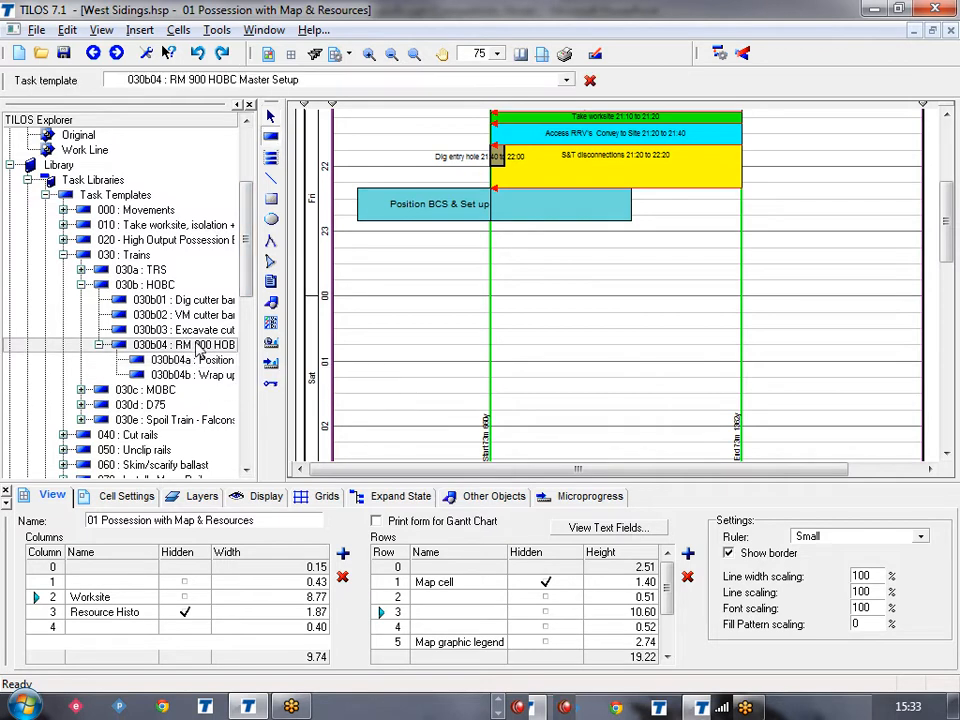
pyautogui.click(497, 240)
pyautogui.moveTo(615, 287); pyautogui.dragTo(738, 327)
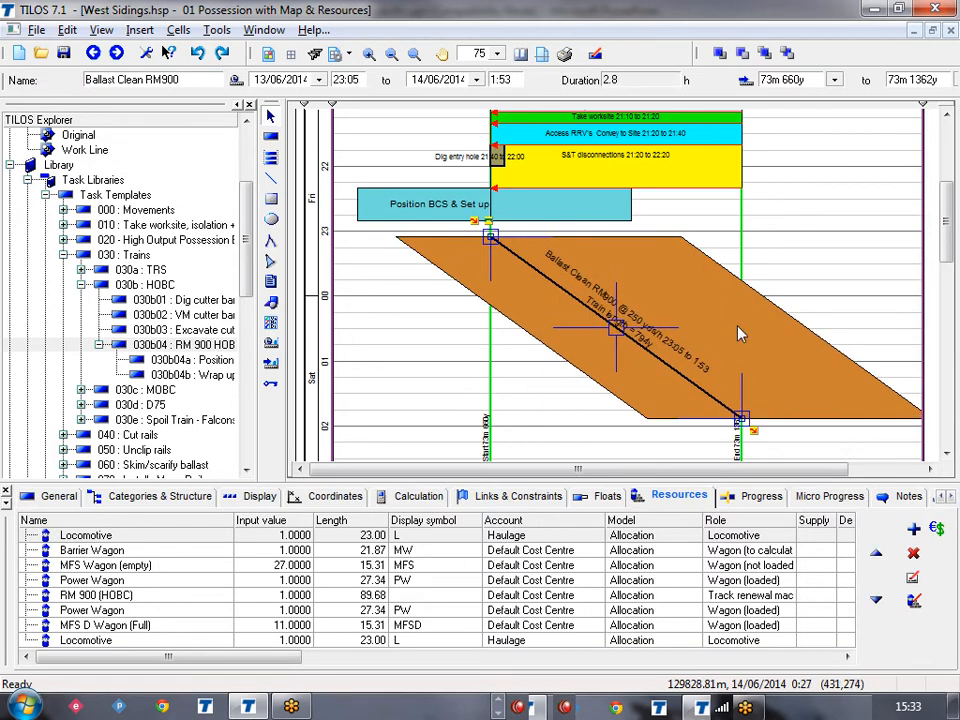
pyautogui.click(834, 81)
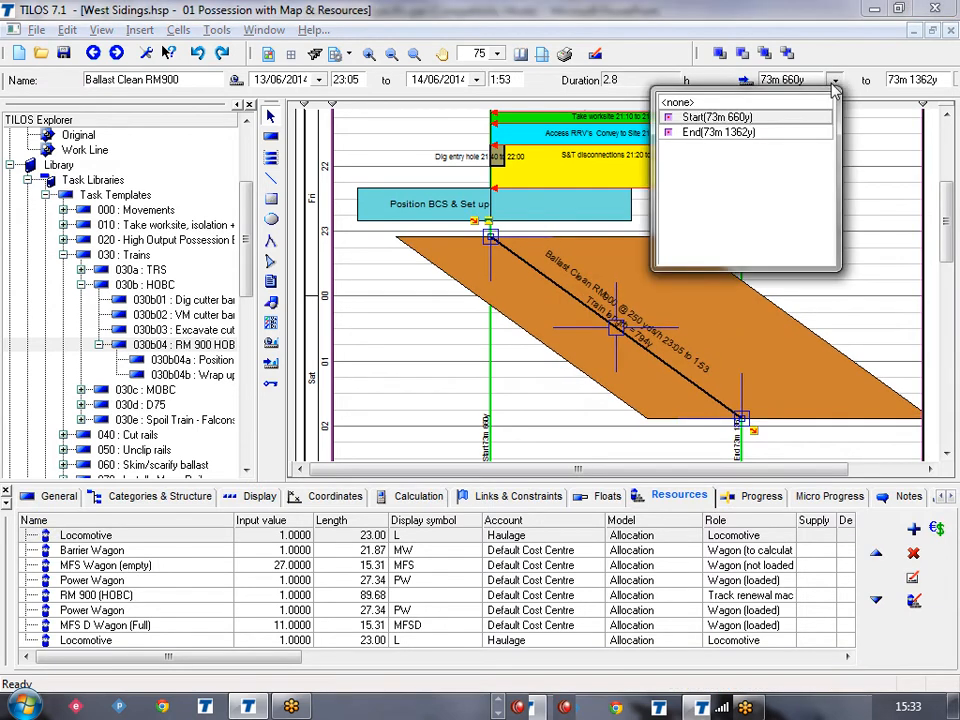
pyautogui.click(741, 120)
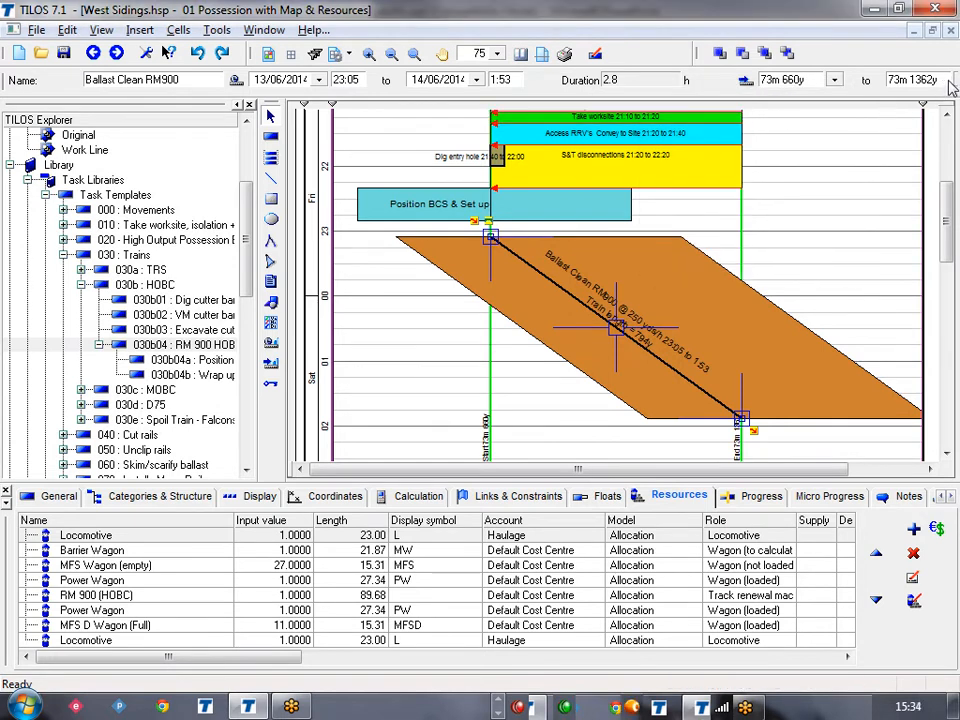
# Link the finish of Position BCS & Set up to the start of Ballast Clean RM900 with Update train setup on reschedule enabled.
pyautogui.click(655, 224)
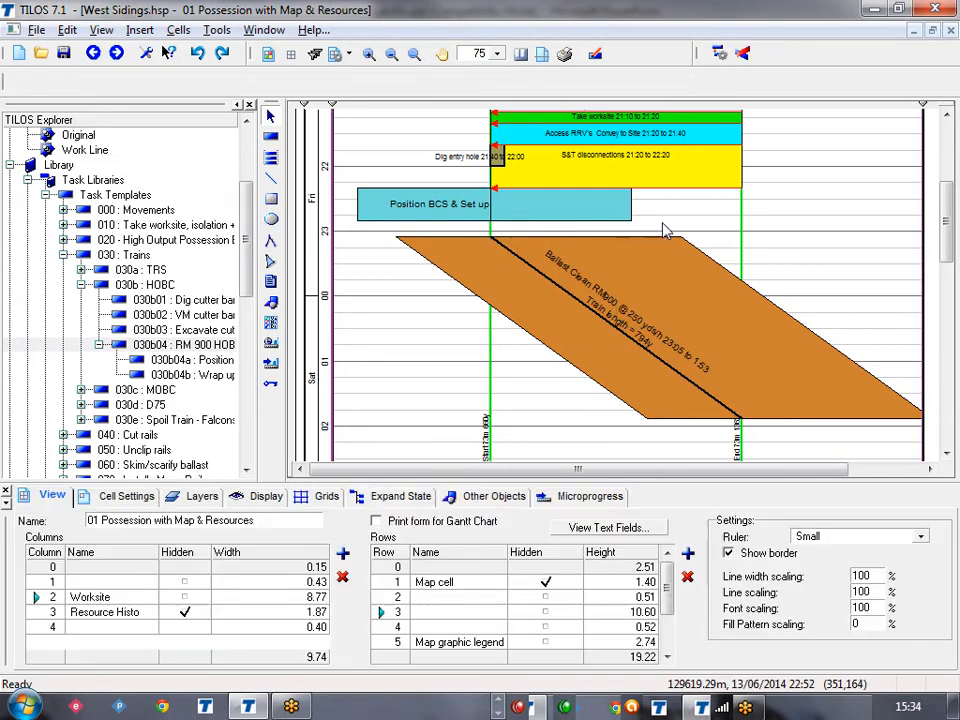
pyautogui.click(600, 221)
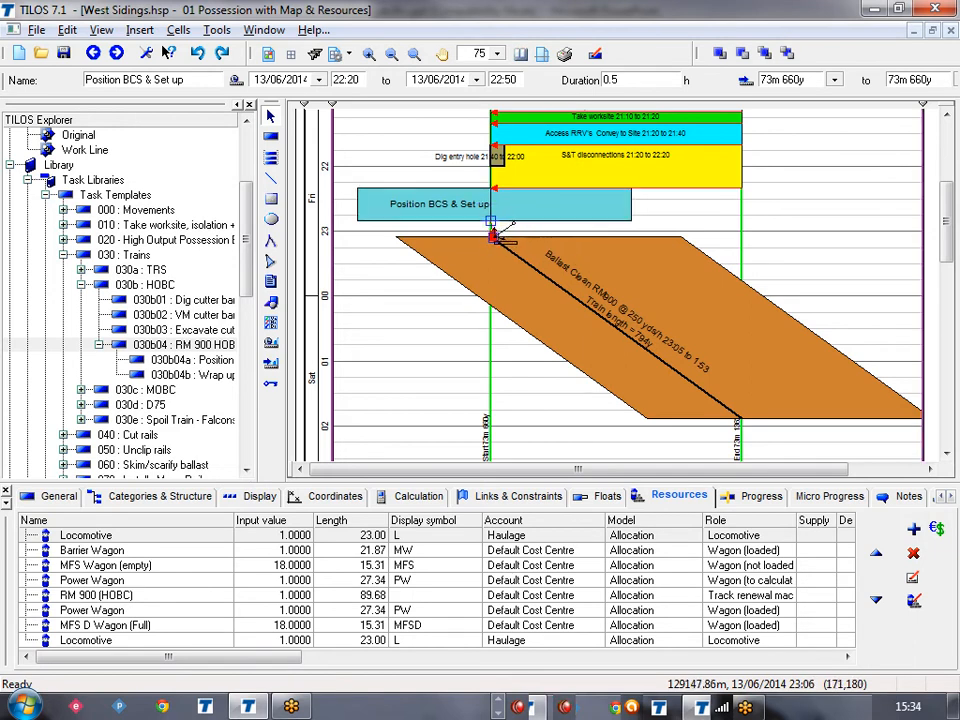
pyautogui.click(492, 237)
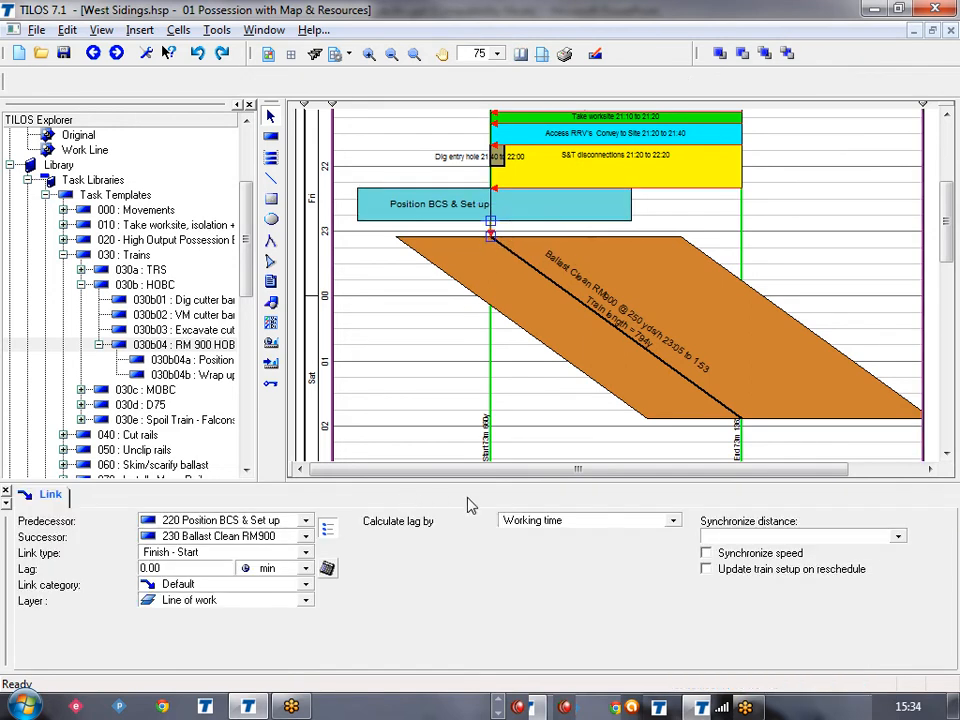
pyautogui.click(527, 528)
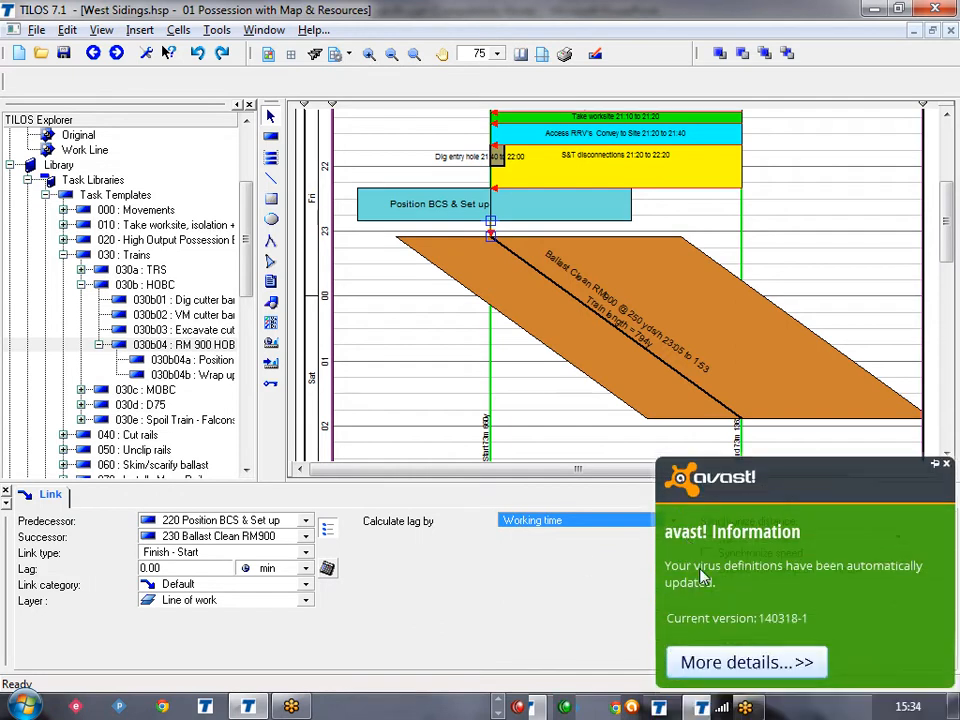
pyautogui.click(946, 464)
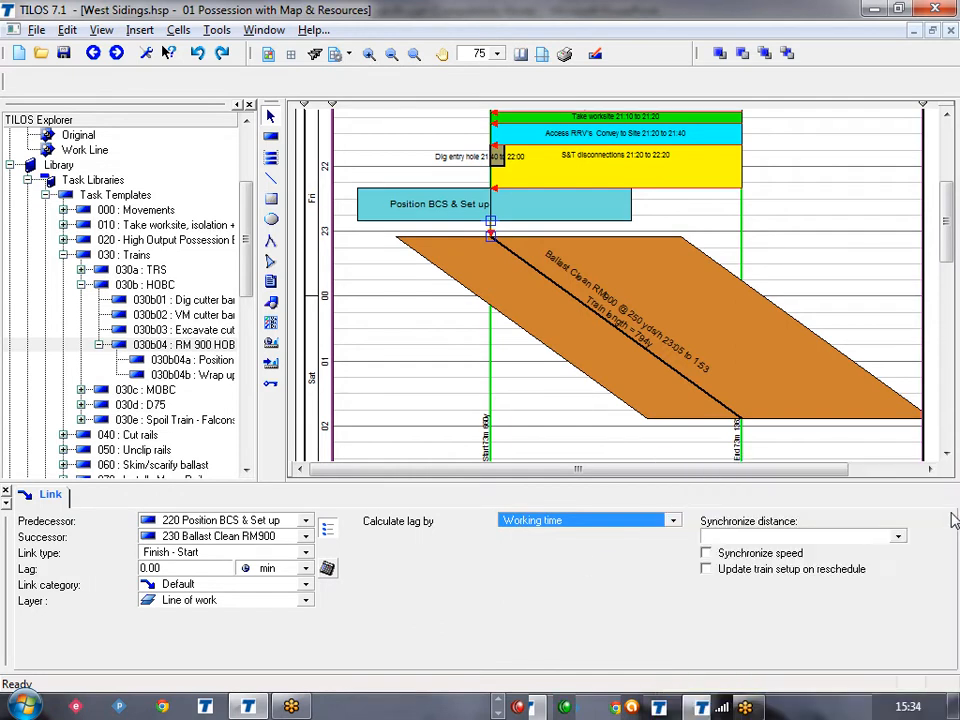
pyautogui.click(763, 574)
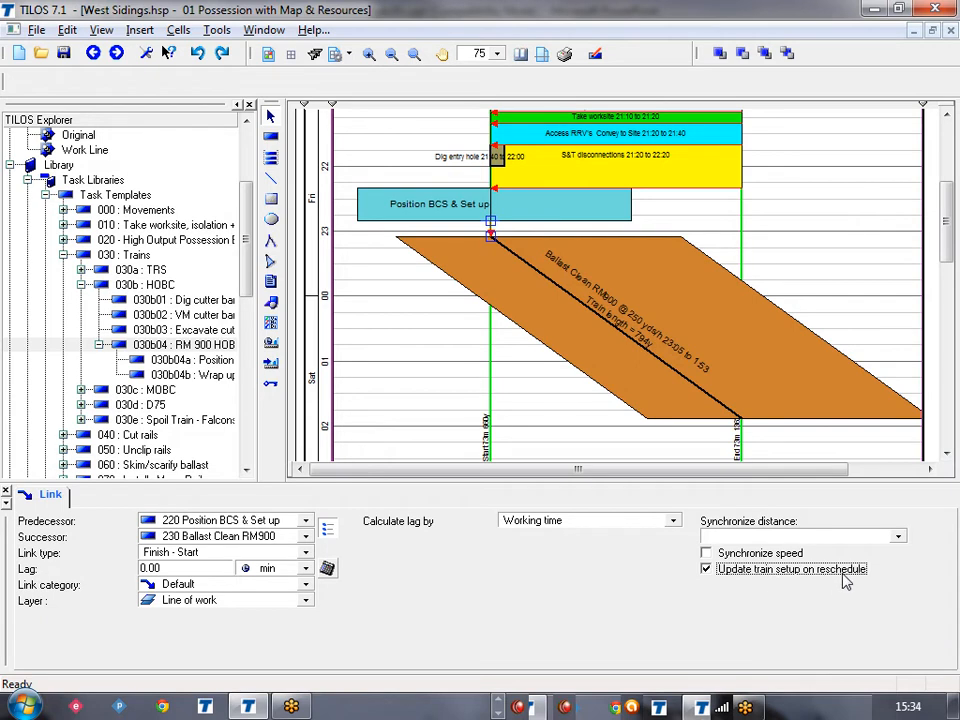
# Turn off Update train setup on reschedule for the link into Ballast Clean RM900 and reschedule the project.
pyautogui.click(546, 399)
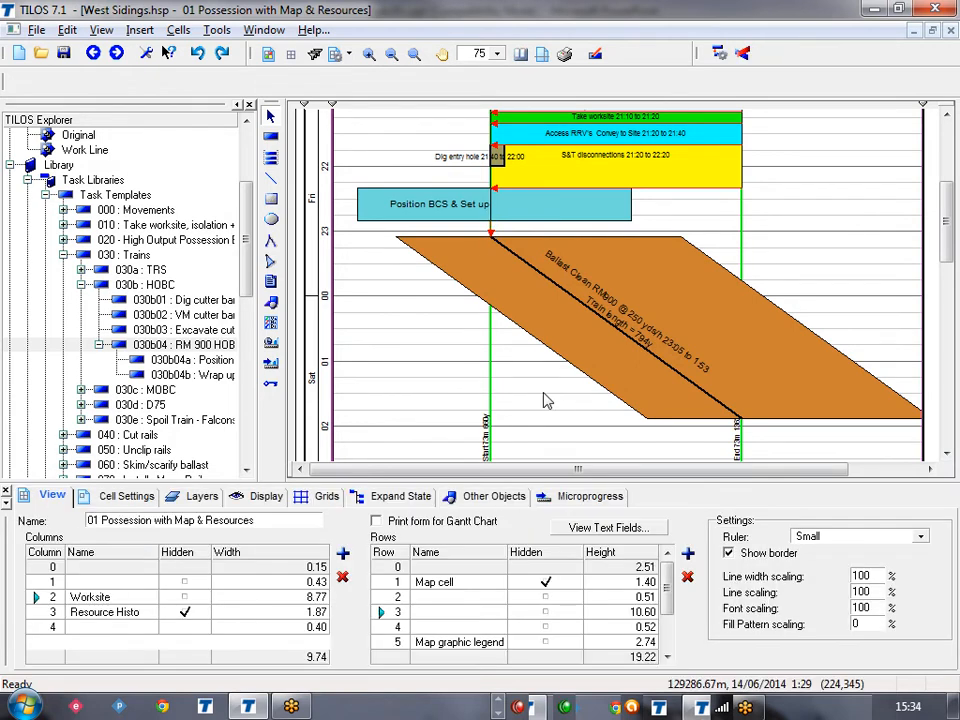
pyautogui.click(492, 228)
pyautogui.click(829, 570)
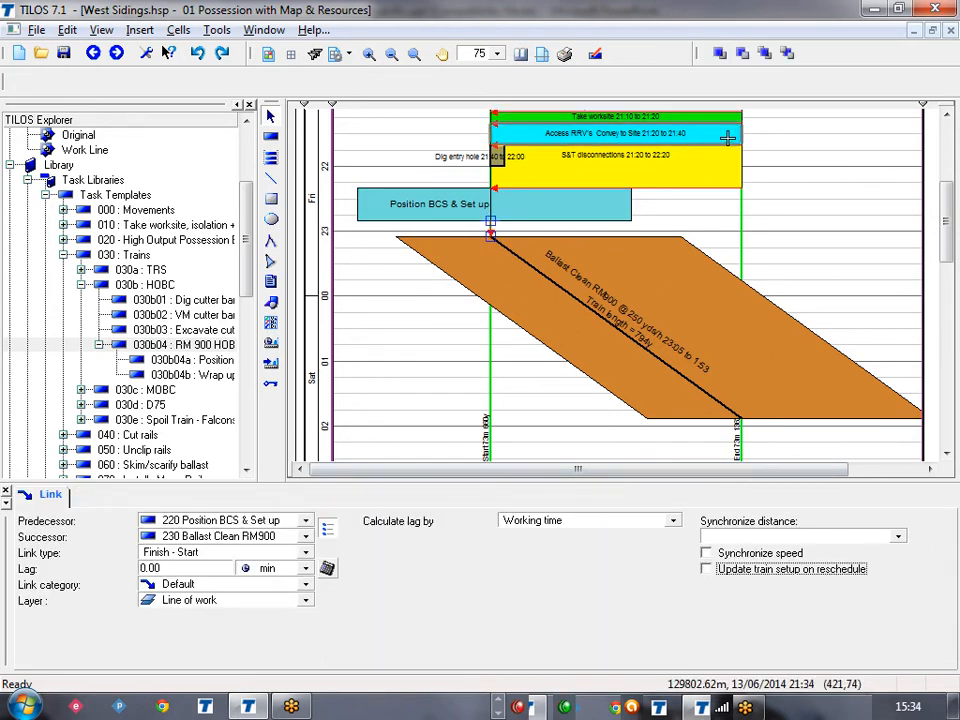
pyautogui.click(762, 121)
pyautogui.click(722, 58)
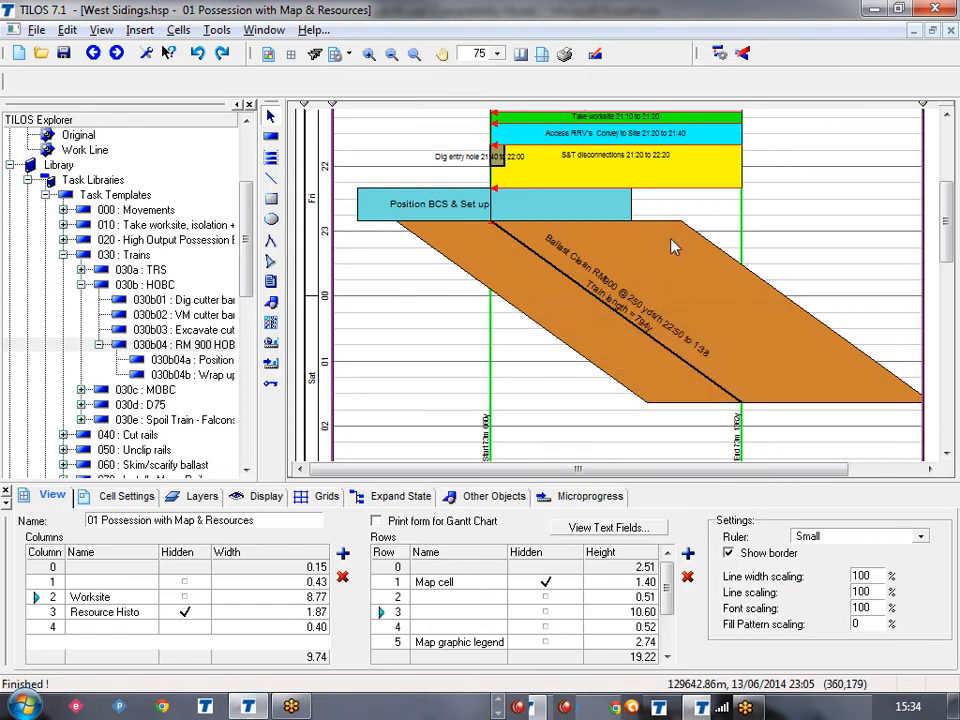
# Enable Update train setup on reschedule in the link from Position BCS & Set up to its successor and reschedule the project.
pyautogui.click(622, 206)
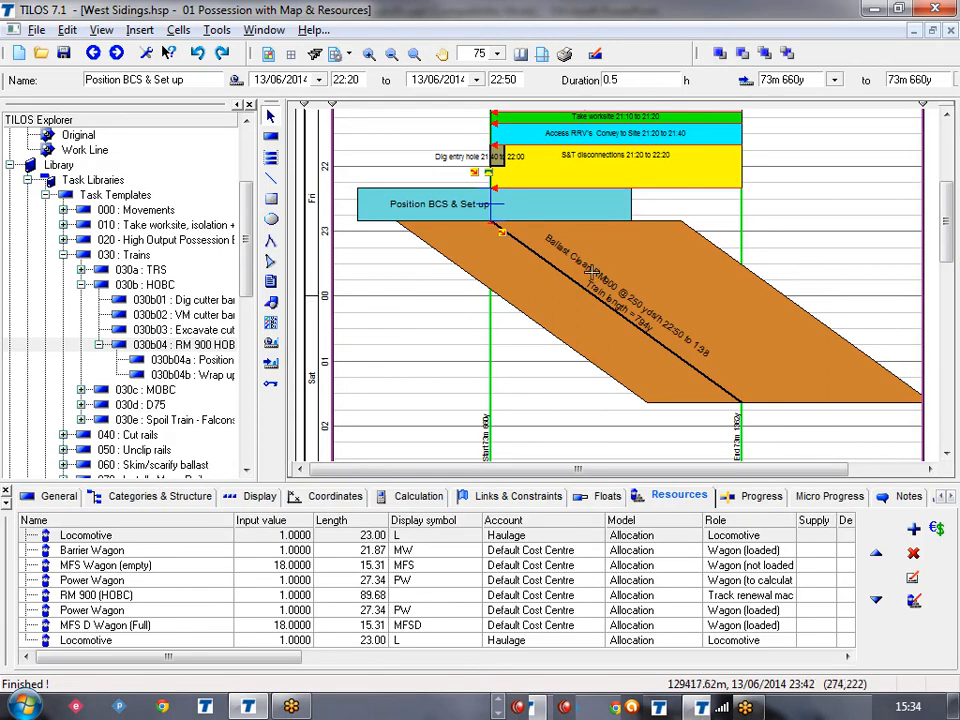
pyautogui.click(495, 498)
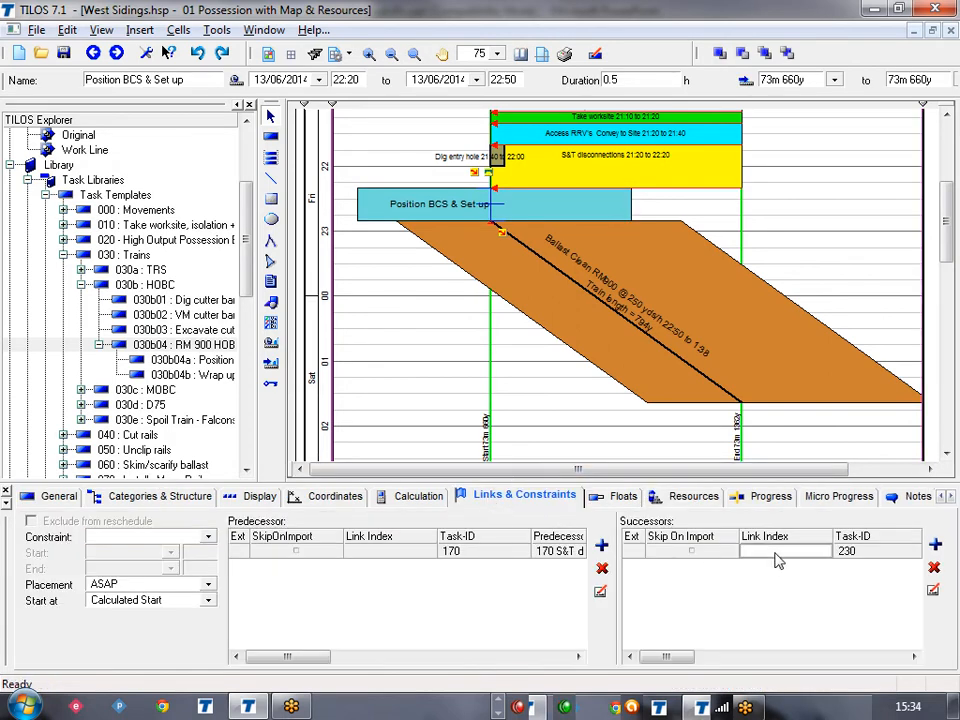
pyautogui.doubleClick(778, 553)
pyautogui.click(707, 345)
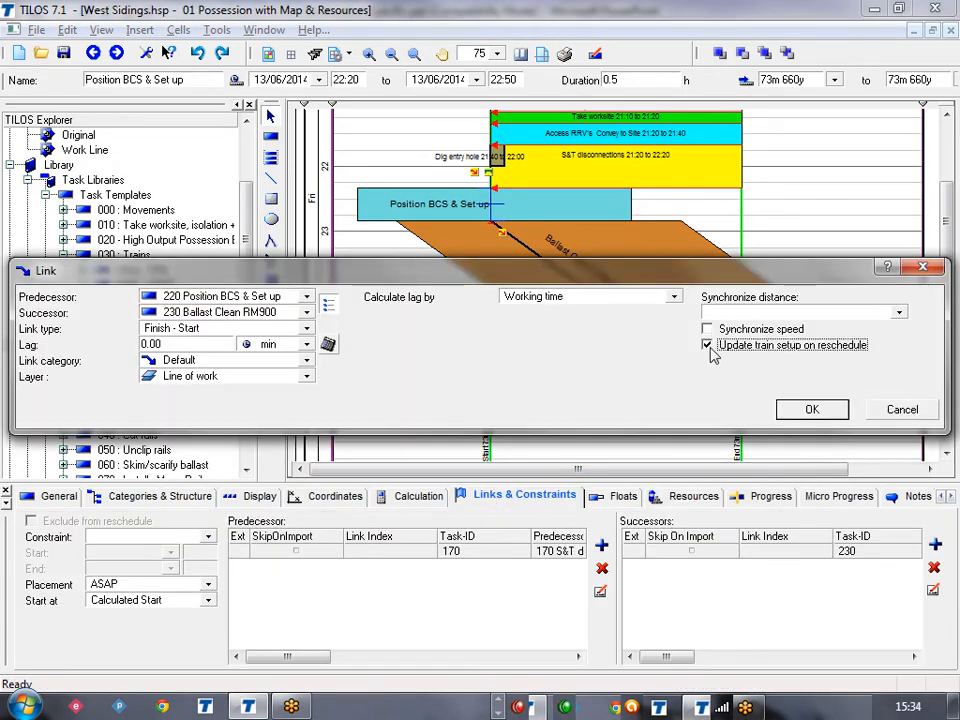
pyautogui.click(808, 409)
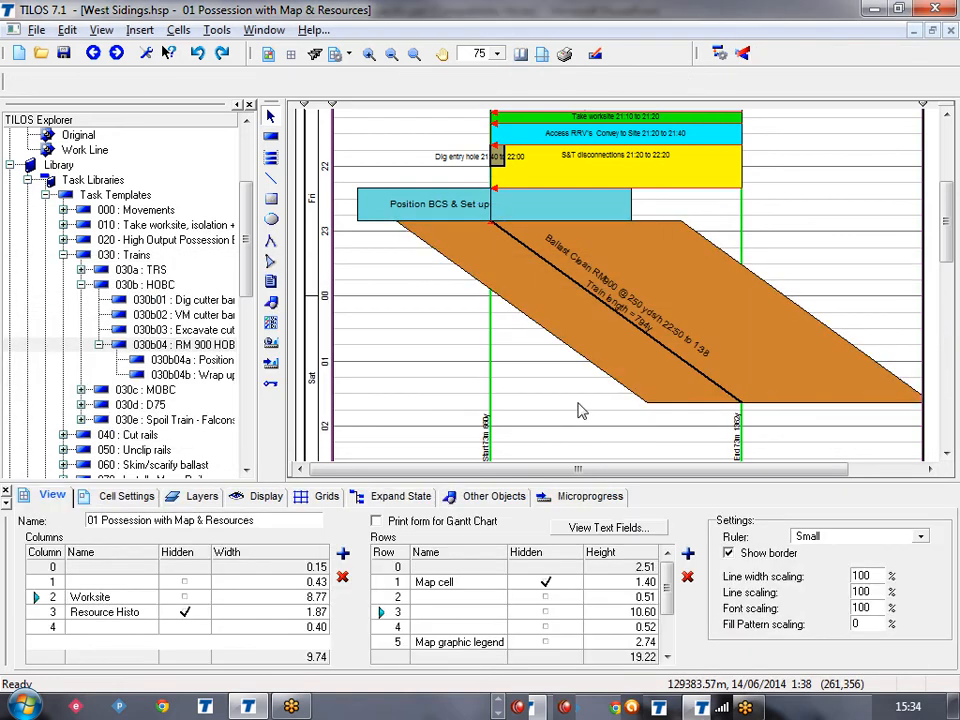
pyautogui.click(719, 55)
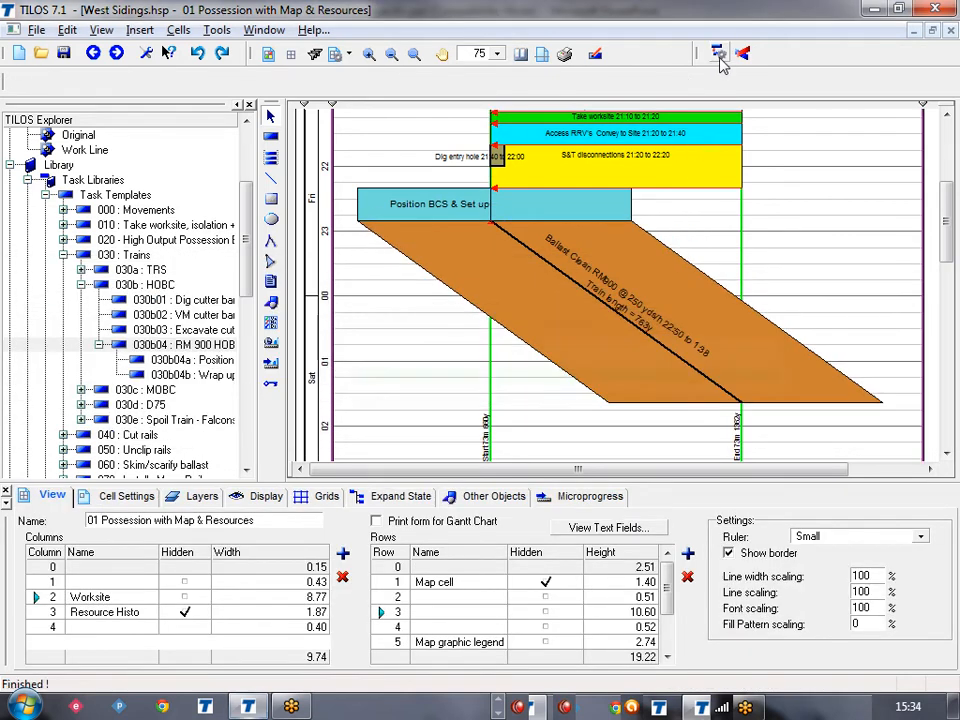
# Examine the wagon quantities in the resources of the Ballast Clean RM900 task.
pyautogui.click(702, 318)
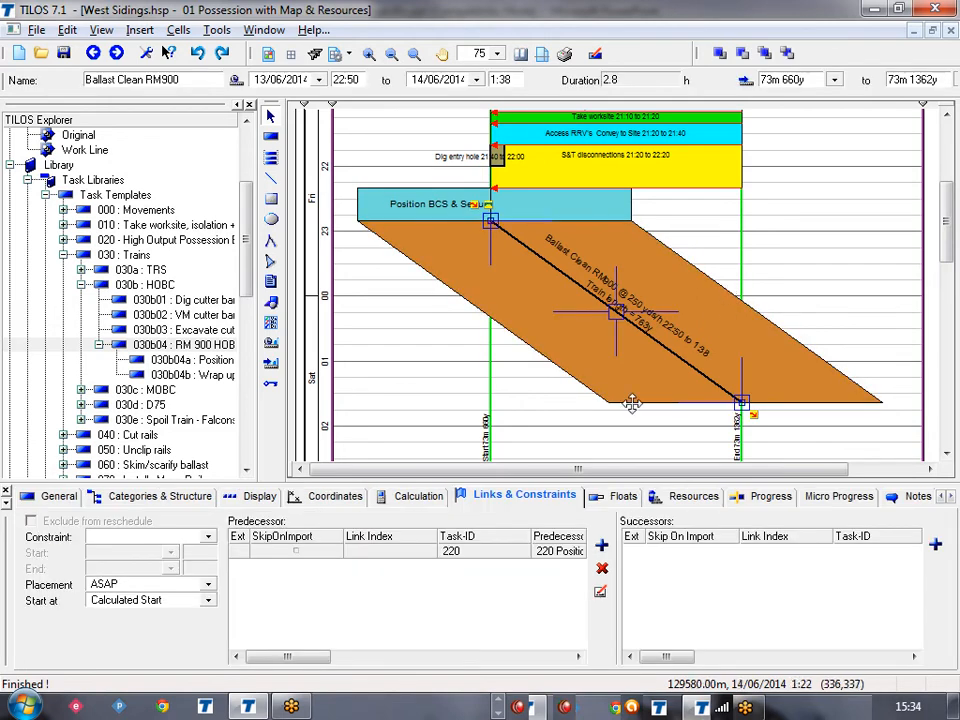
pyautogui.click(693, 497)
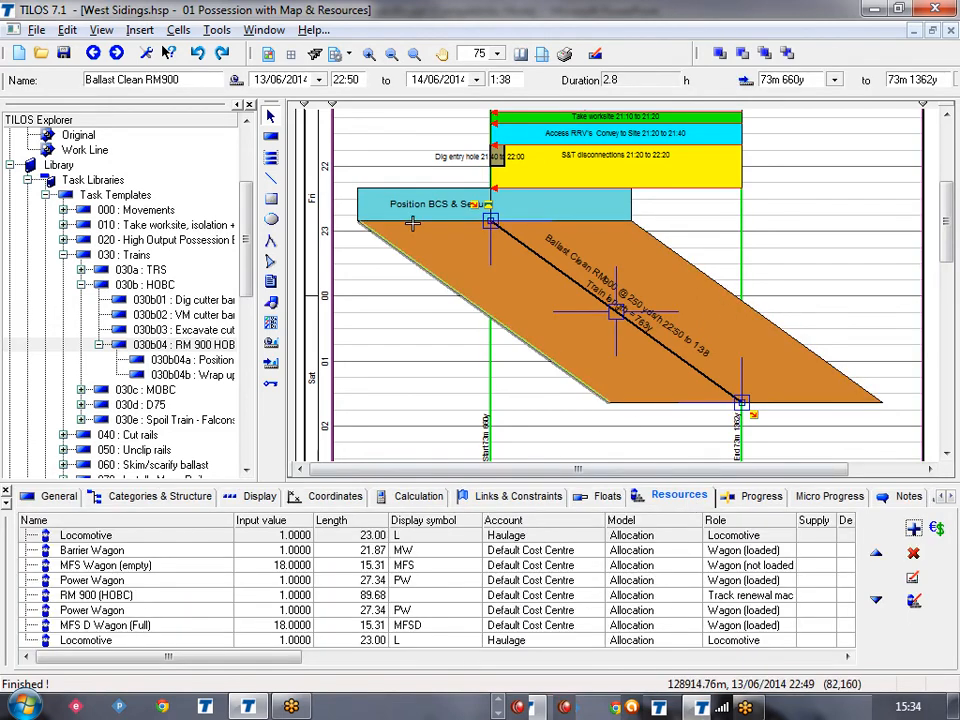
pyautogui.click(400, 187)
pyautogui.click(393, 168)
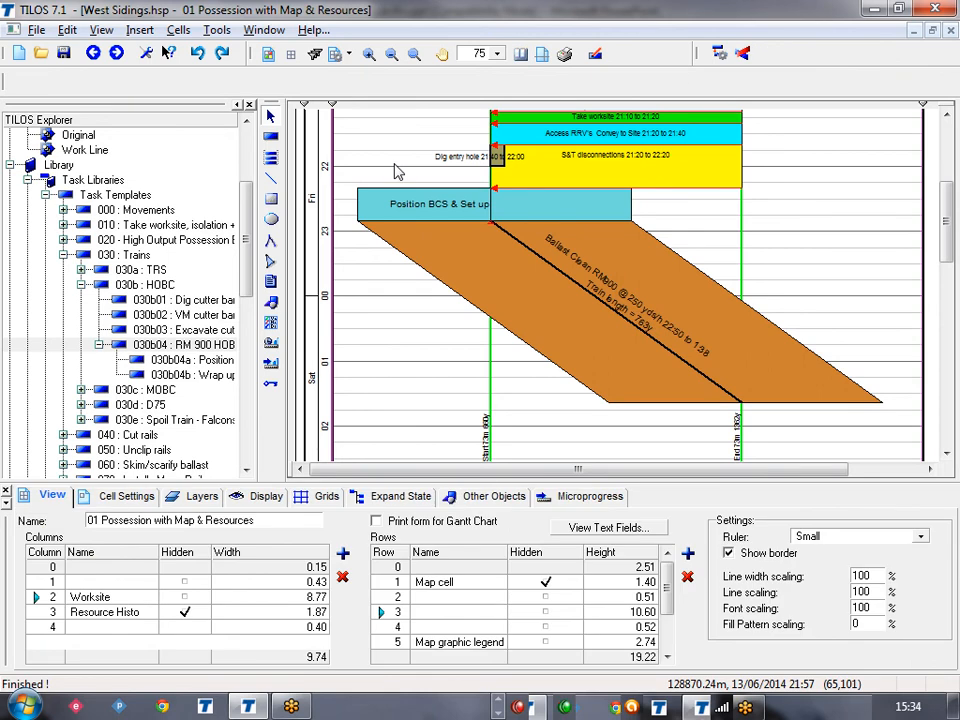
# Draw a 030b04b Wrap up HOBCS & leave site task on the End line (73m 1362y) from 1:50 to 2:10 on 14/06/2014.
pyautogui.scroll(-2, 395, 170)
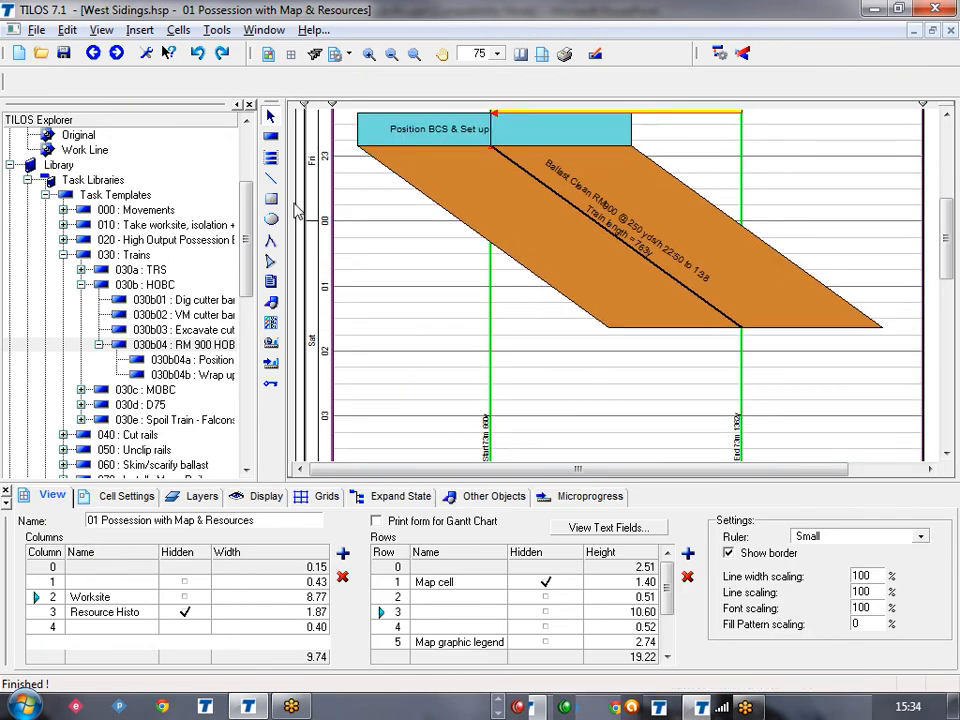
pyautogui.click(271, 157)
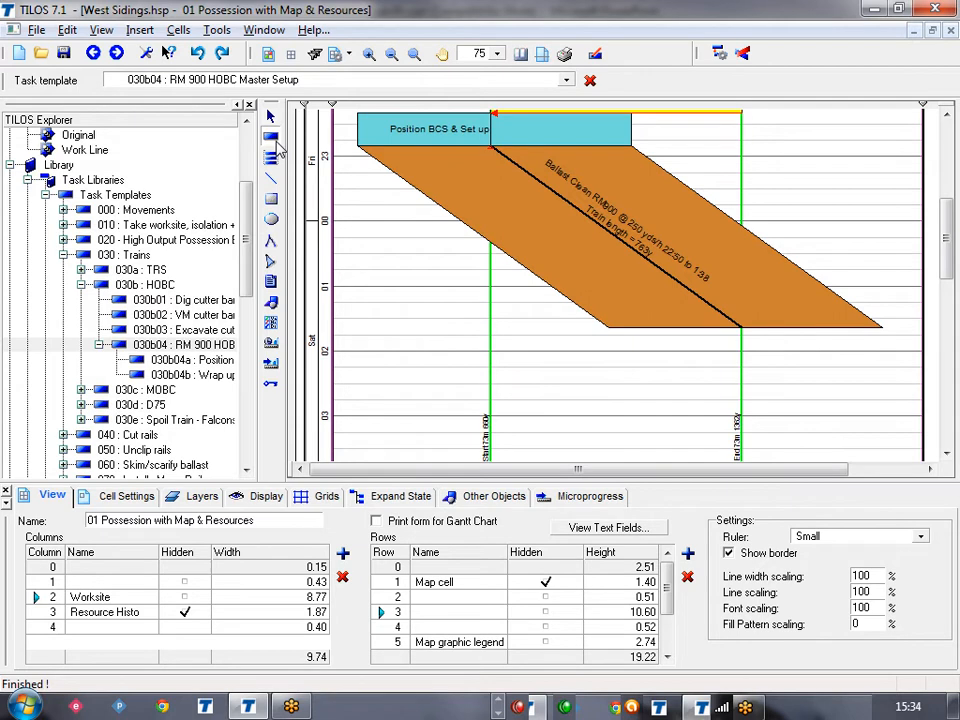
pyautogui.click(209, 365)
pyautogui.click(211, 376)
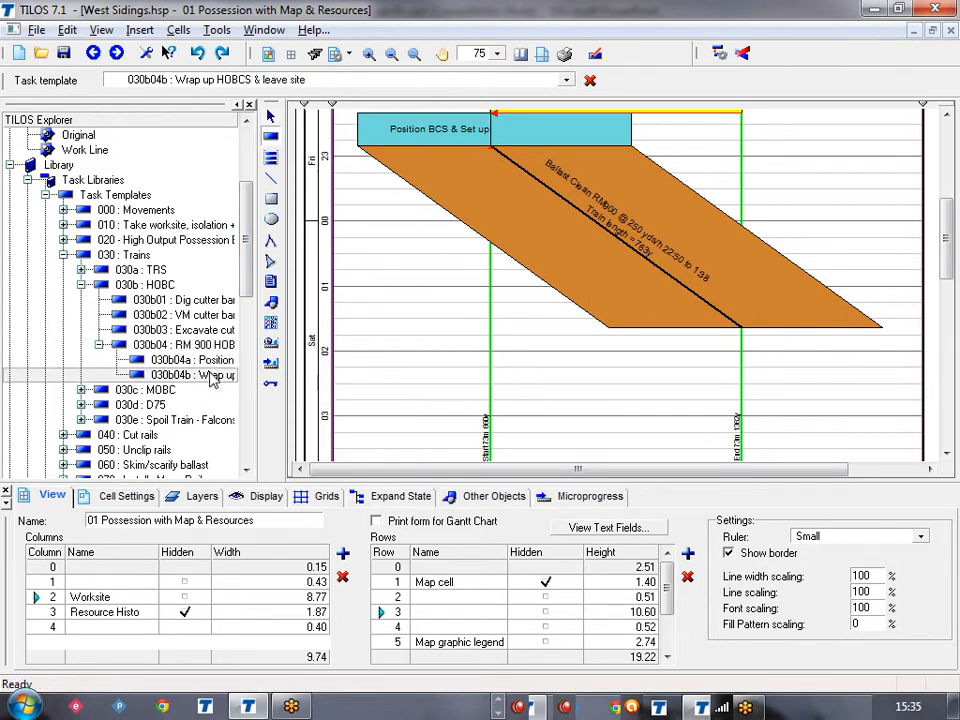
pyautogui.click(742, 360)
pyautogui.moveTo(744, 360); pyautogui.dragTo(744, 364)
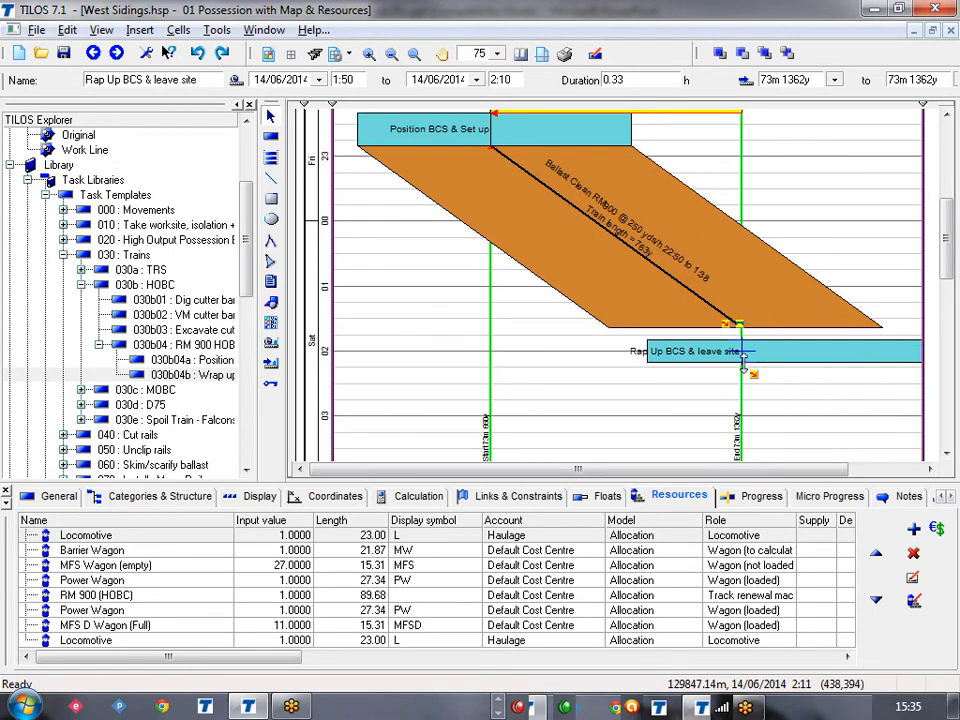
# Link Ballast Clean RM900 finish to finish with Rap Up BCS & leave site, enable Update train setup on reschedule, and reschedule the project.
pyautogui.click(803, 331)
pyautogui.click(803, 330)
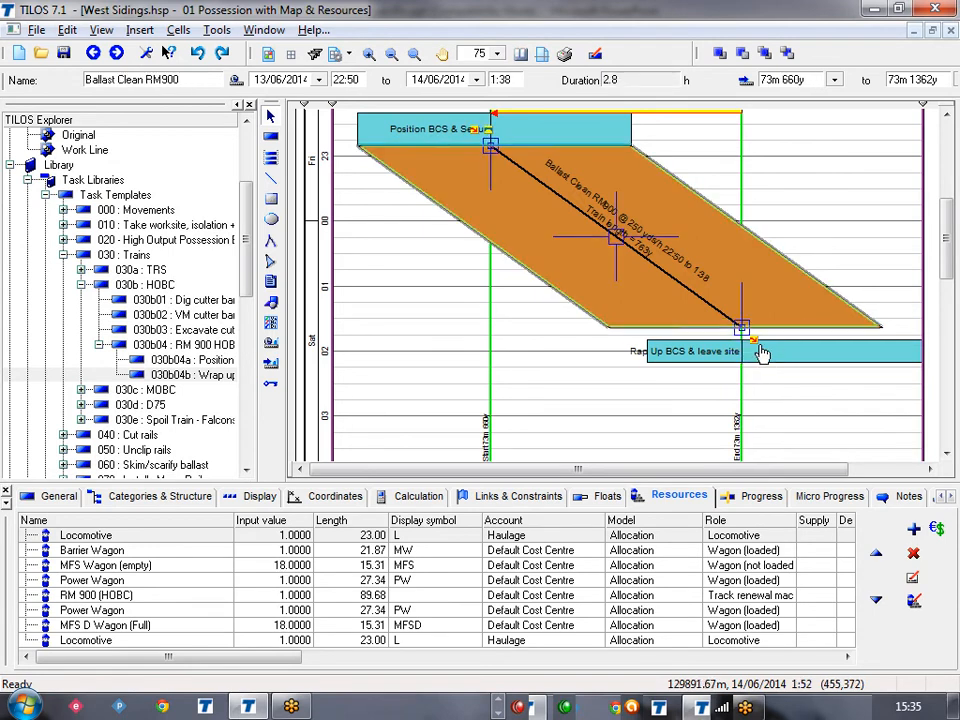
pyautogui.moveTo(754, 341); pyautogui.dragTo(741, 345)
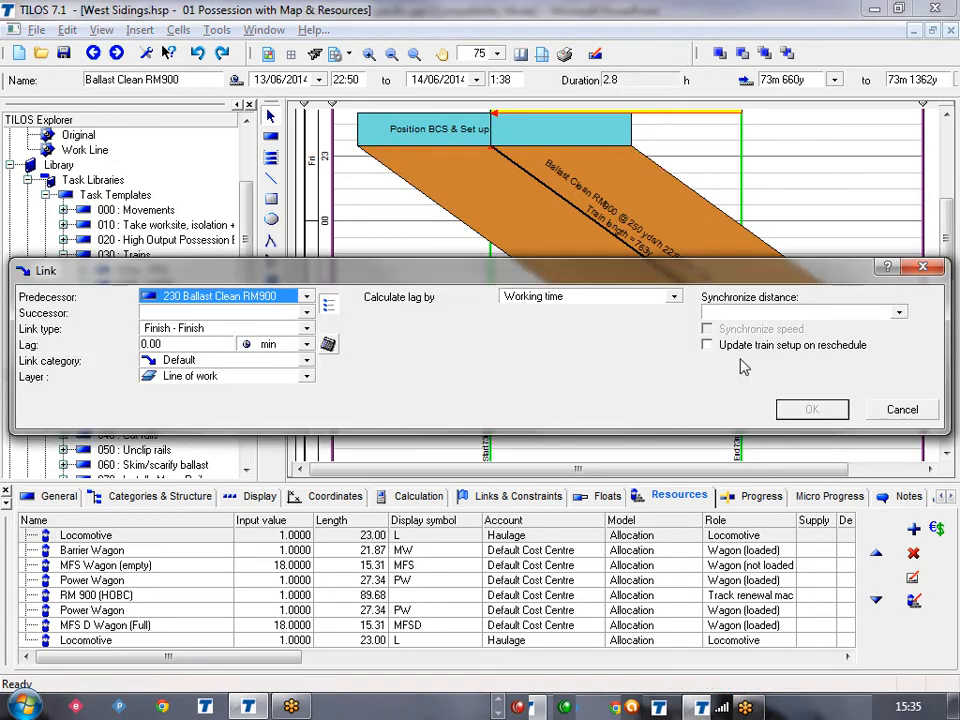
pyautogui.click(306, 313)
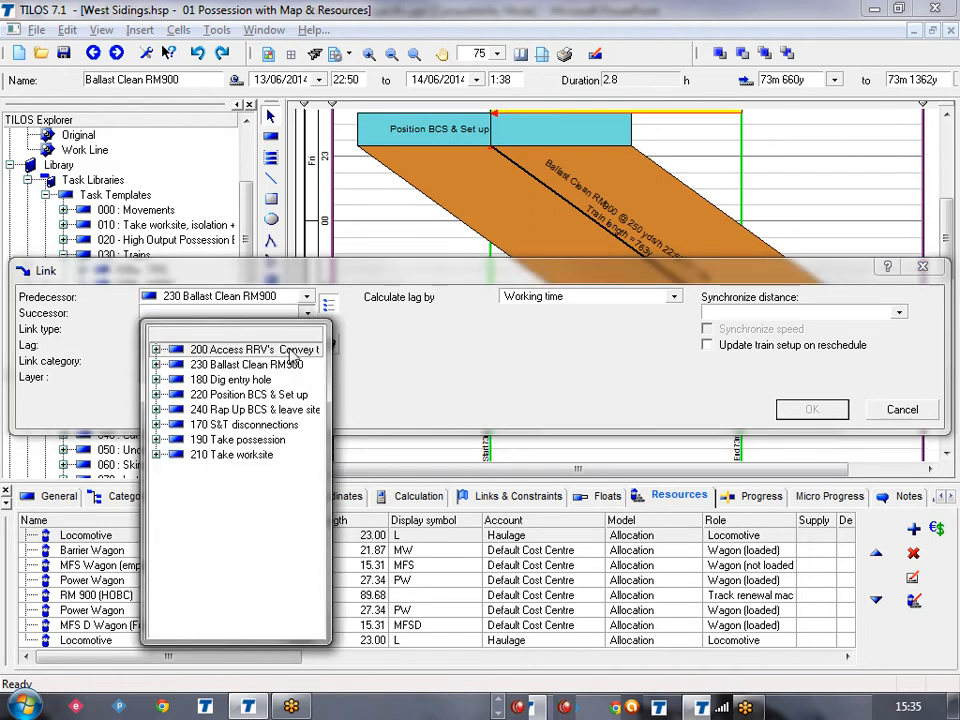
pyautogui.click(284, 410)
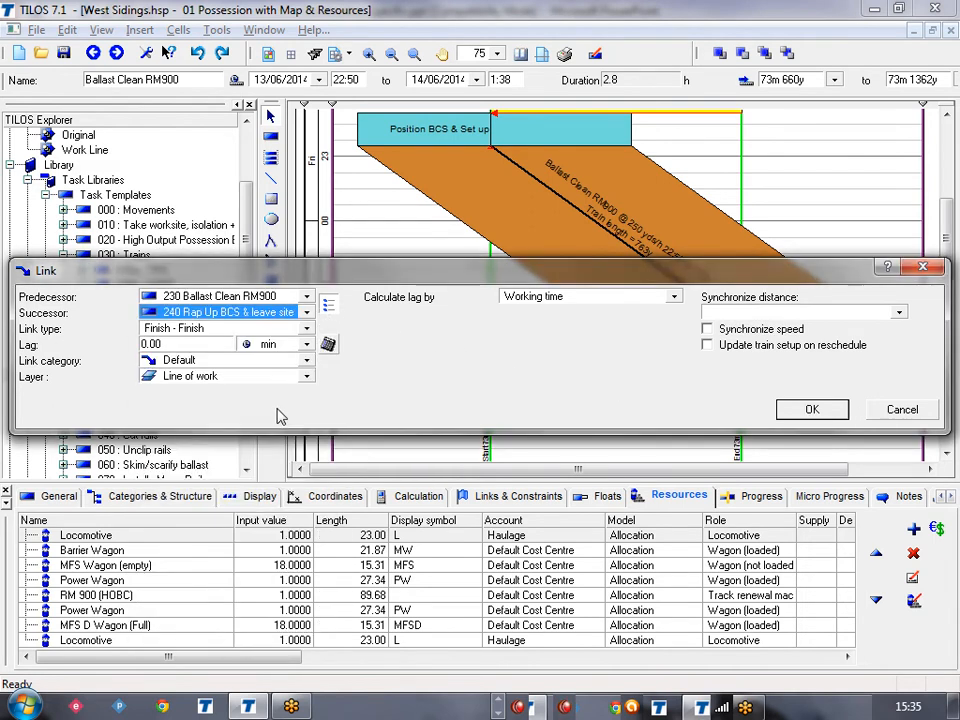
pyautogui.click(757, 346)
pyautogui.click(812, 411)
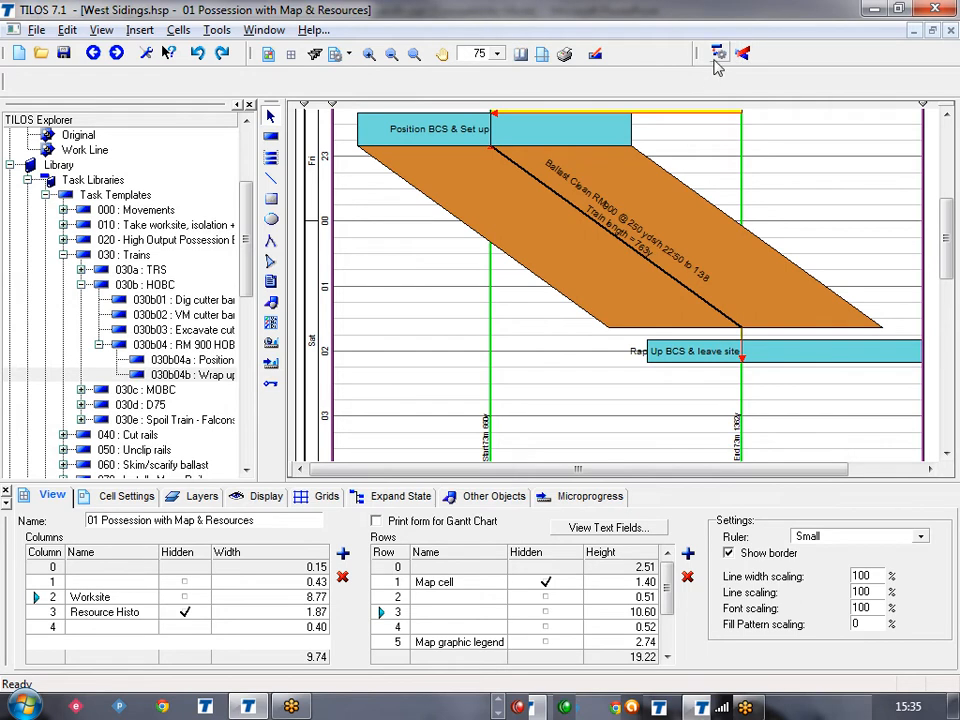
pyautogui.click(720, 54)
# Move the Rap Up BCS & leave site task to 2:10 on 14/06/2014 and delete it.
pyautogui.moveTo(768, 312); pyautogui.dragTo(778, 343)
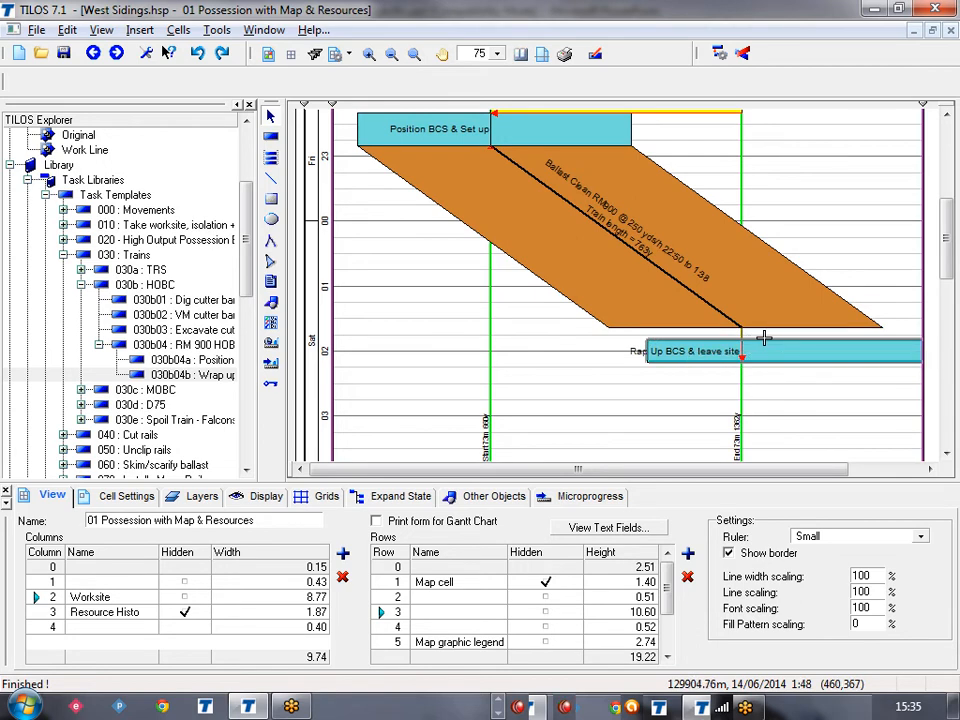
pyautogui.click(745, 345)
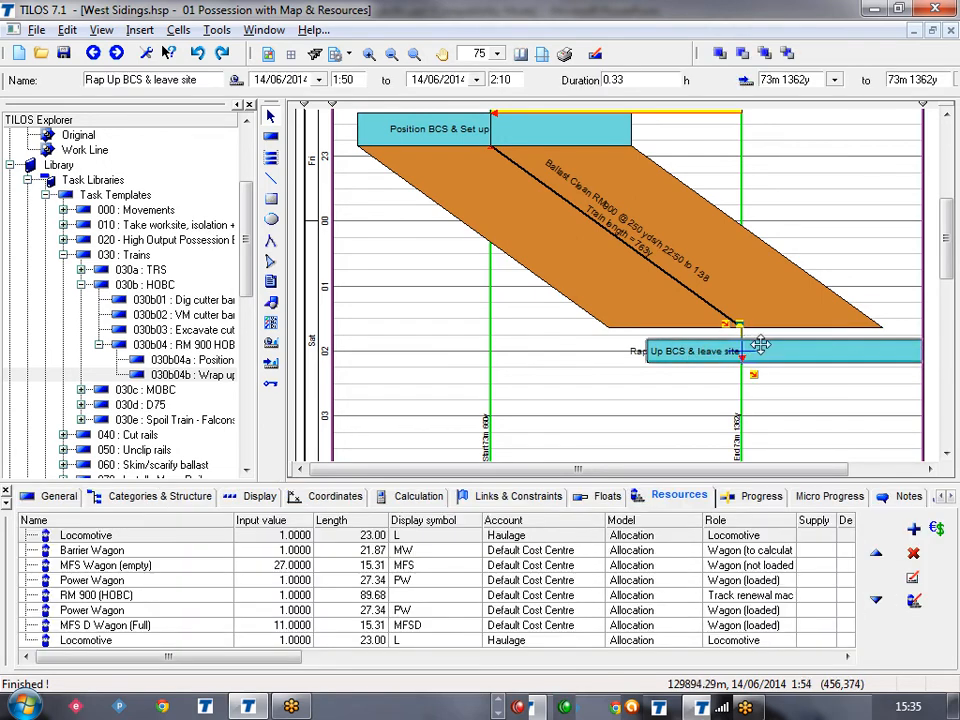
pyautogui.moveTo(747, 348)
pyautogui.mouseDown()
pyautogui.moveTo(748, 372)
pyautogui.moveTo(747, 362)
pyautogui.mouseUp()
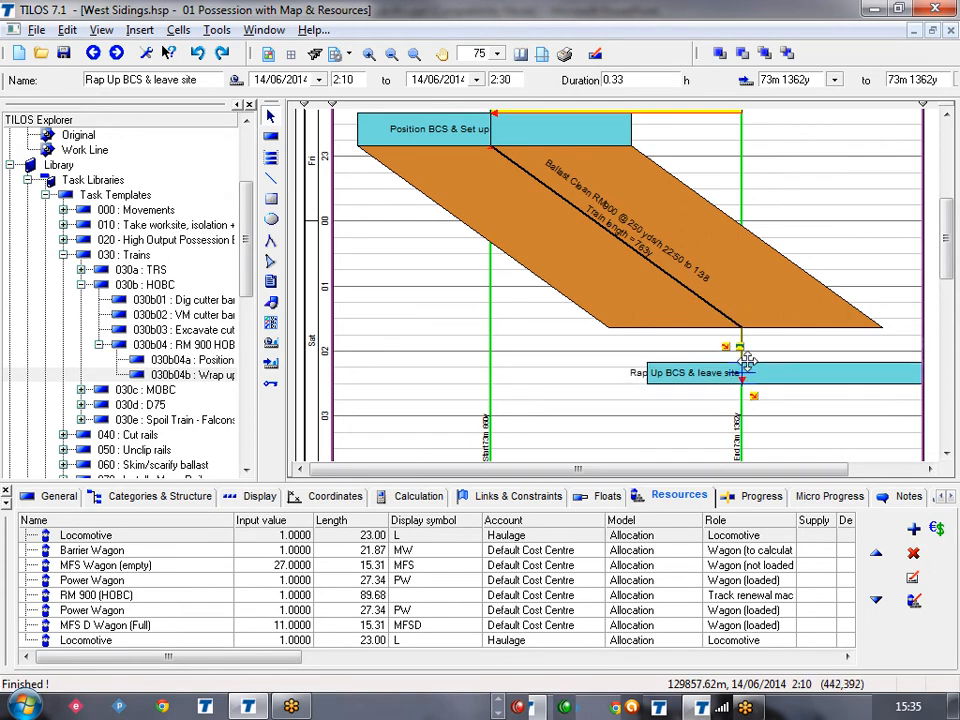
pyautogui.click(758, 396)
pyautogui.click(760, 383)
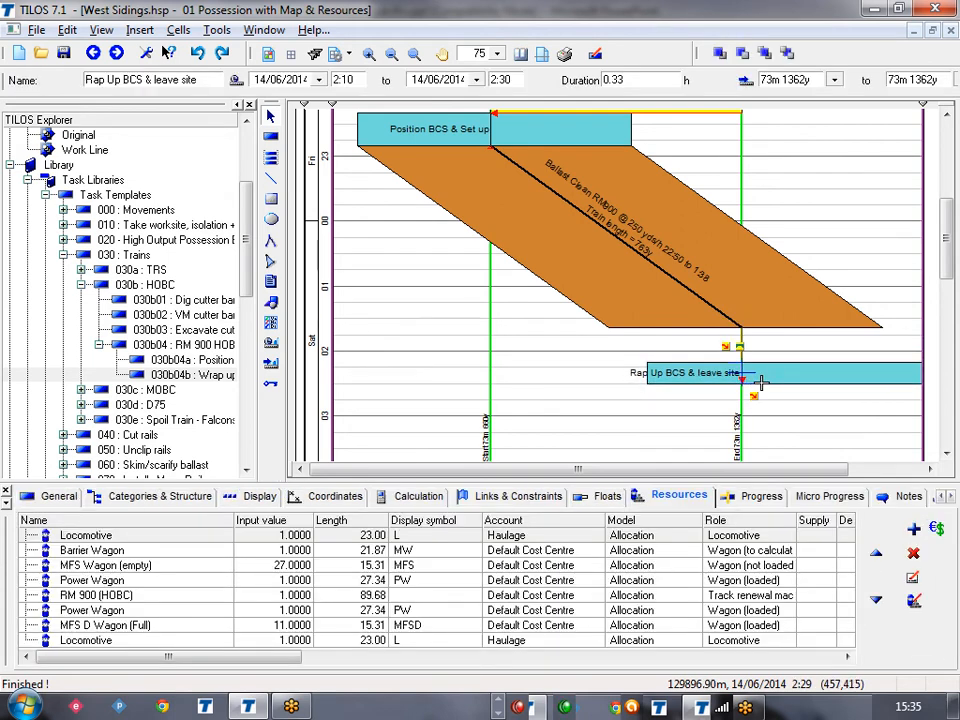
pyautogui.press('Delete')
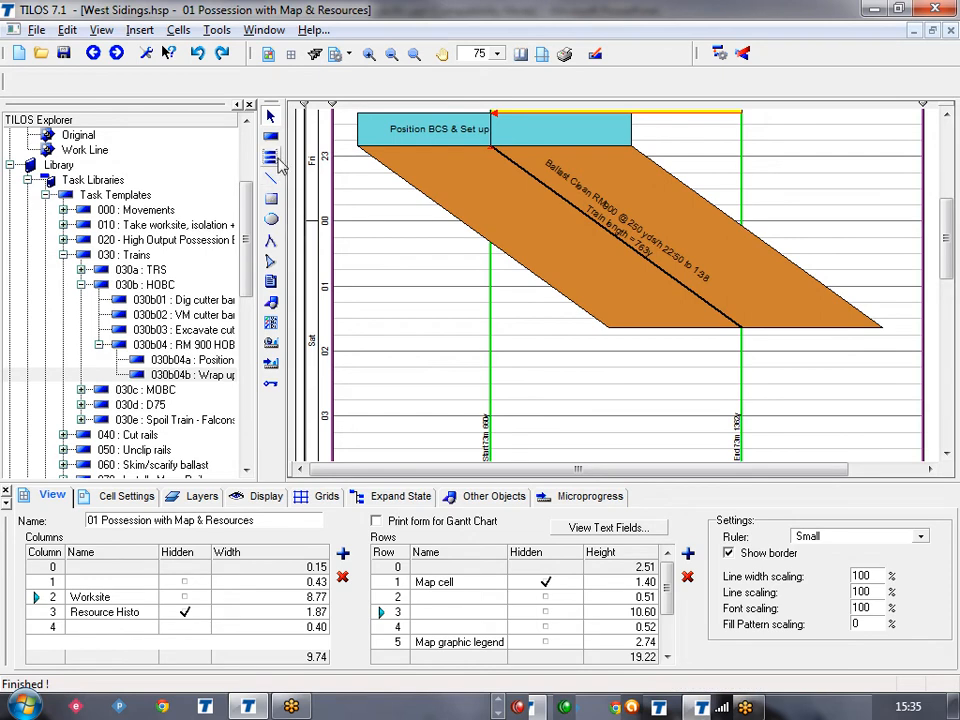
# Draw a new 030b04b Wrap up HOBCS & leave site task on the End line, beginning at about 1:50 on 14/06/2014.
pyautogui.click(272, 138)
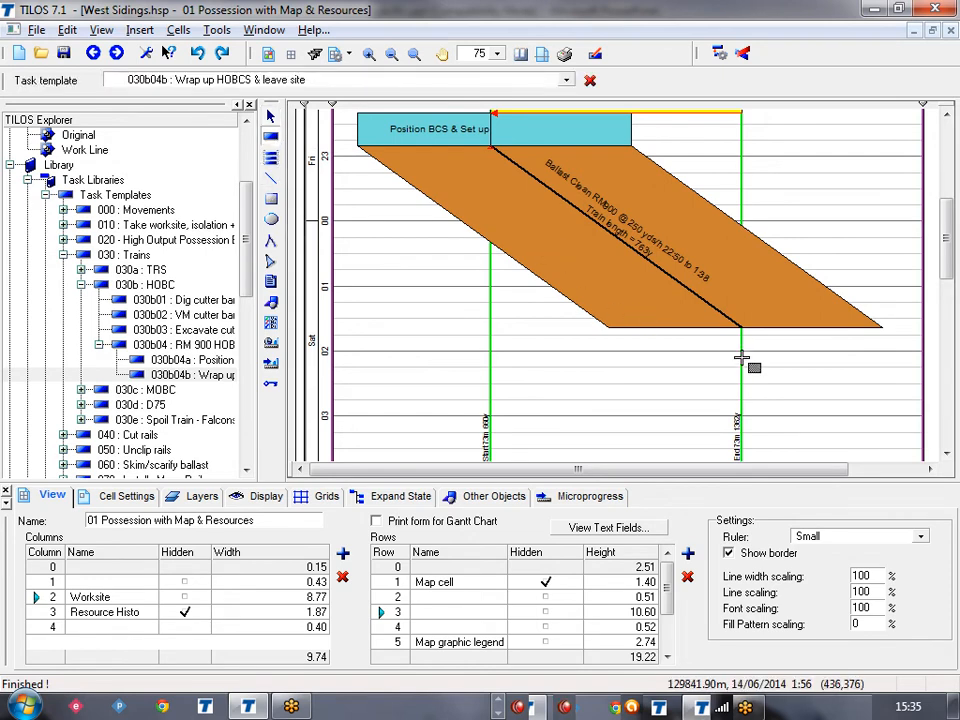
pyautogui.moveTo(739, 343); pyautogui.dragTo(741, 368)
pyautogui.click(797, 375)
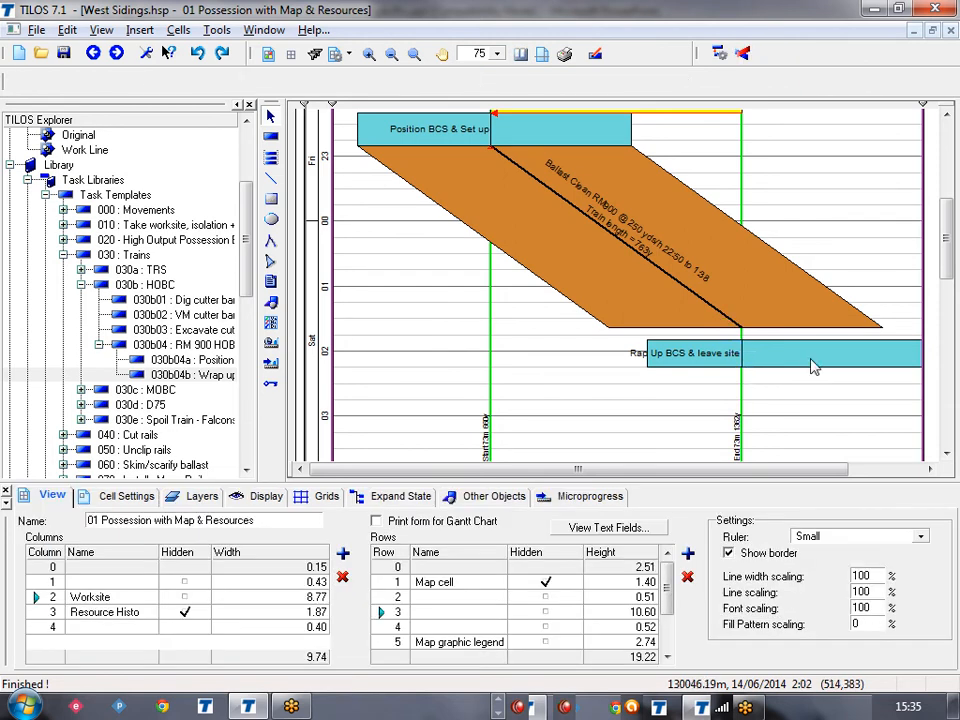
# Link the finish of Ballast Clean RM900 to the start of Rap Up BCS & leave site, with Update train setup on reschedule enabled.
pyautogui.click(830, 328)
pyautogui.moveTo(739, 329); pyautogui.dragTo(741, 344)
pyautogui.click(808, 570)
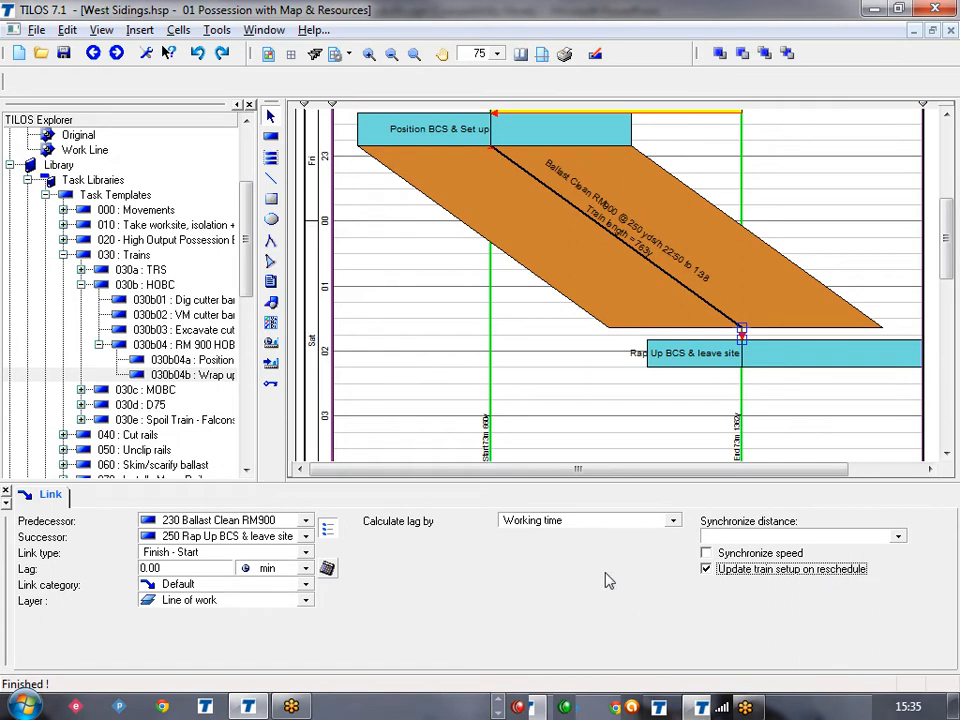
# Set the link's Synchronize distance to Move the successor and reschedule the project.
pyautogui.click(899, 539)
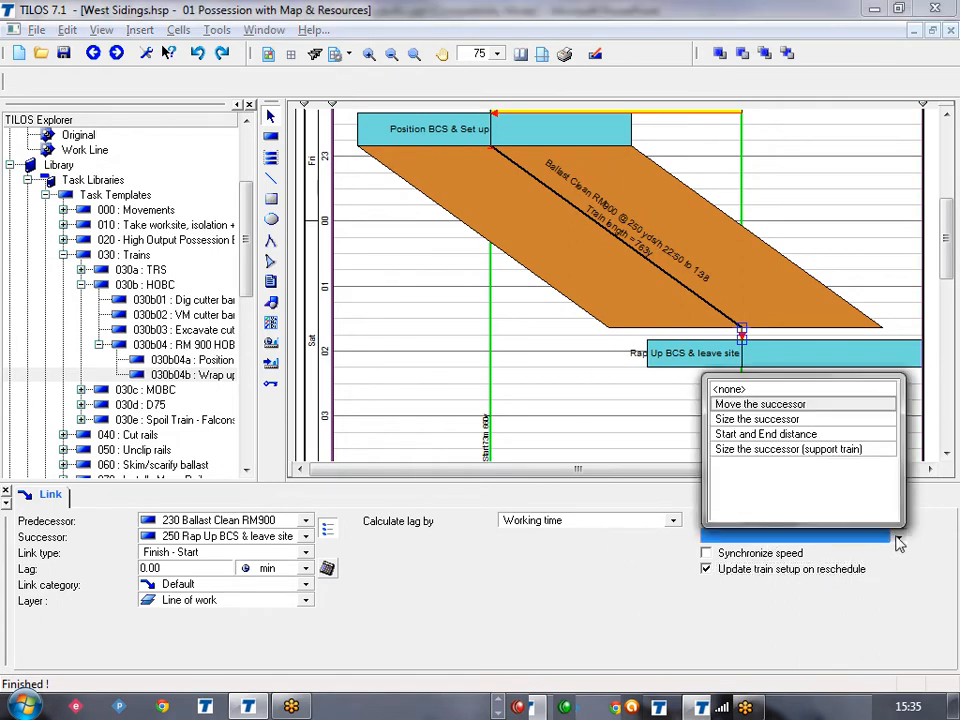
pyautogui.click(767, 405)
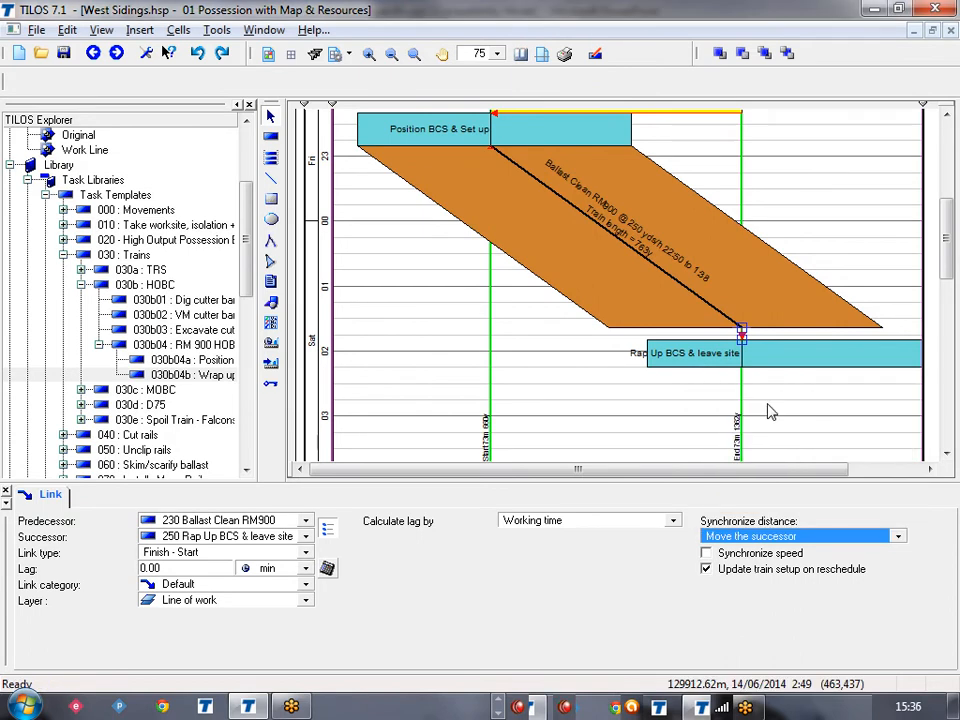
pyautogui.press('F9')
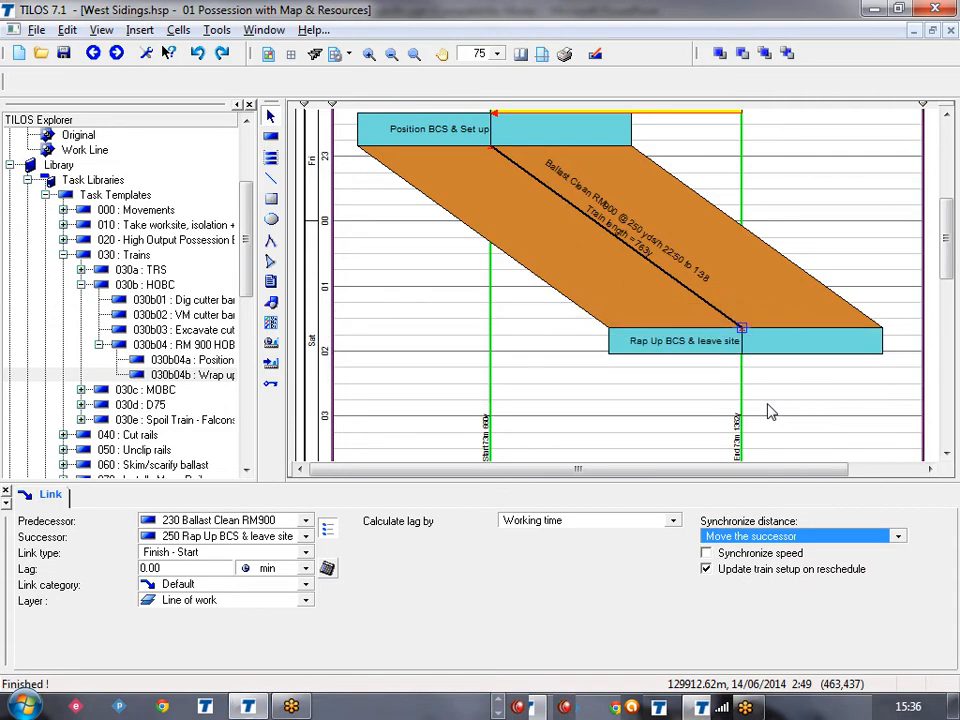
pyautogui.click(540, 340)
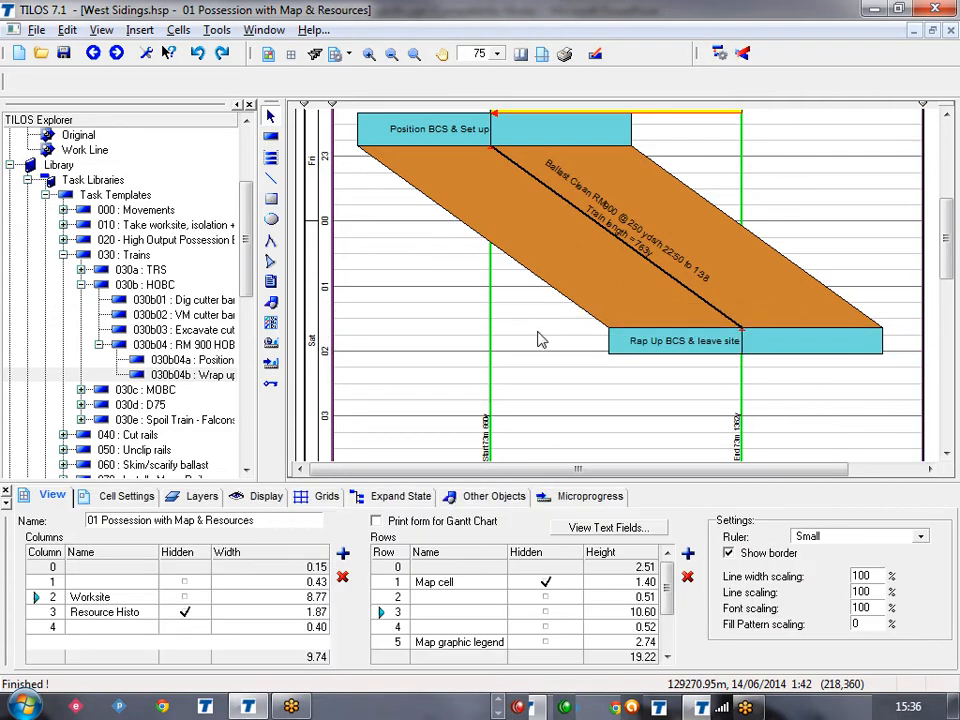
# Draw a 170b Tamp 09-3X with DTS task from the Start line (73m 660y) to the End line (73m 1362y), 2:15 to 3:18.
pyautogui.scroll(-3, 540, 340)
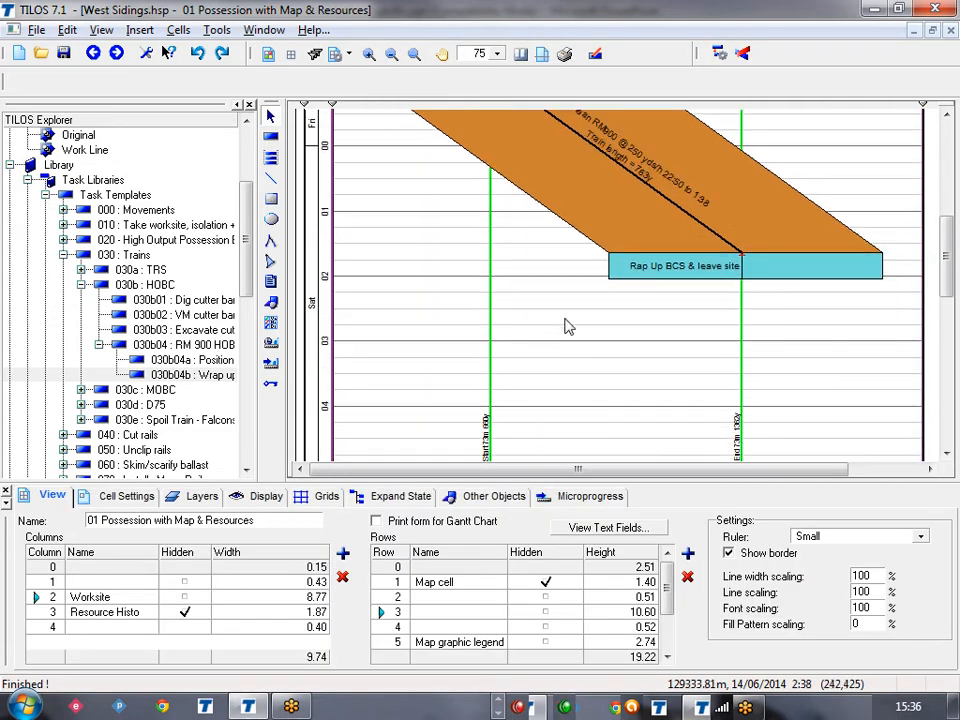
pyautogui.click(272, 138)
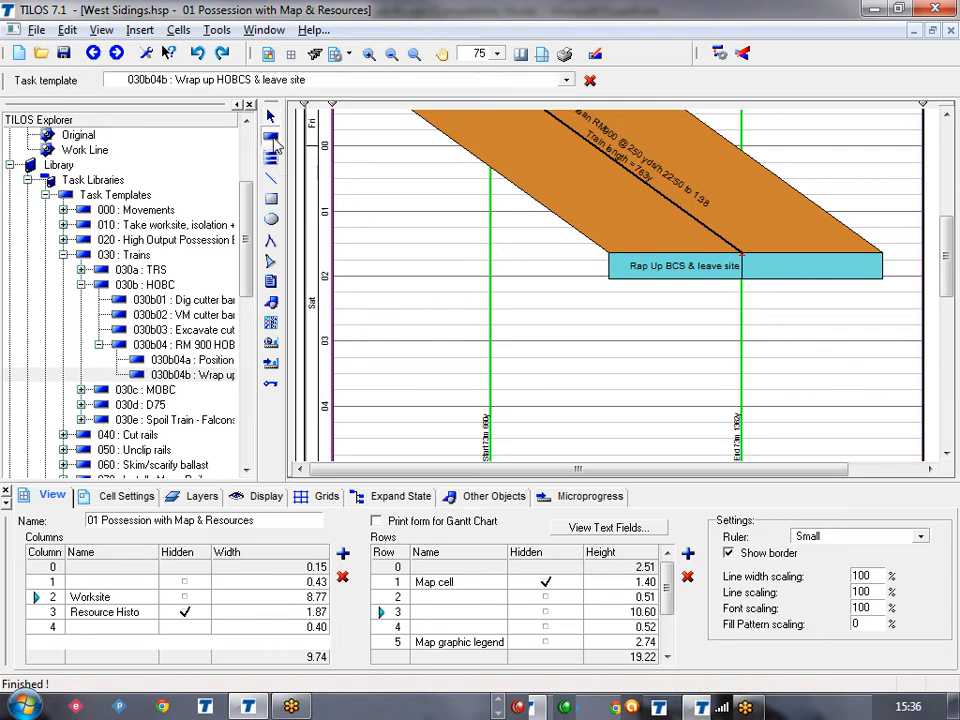
pyautogui.scroll(-4, 248, 222)
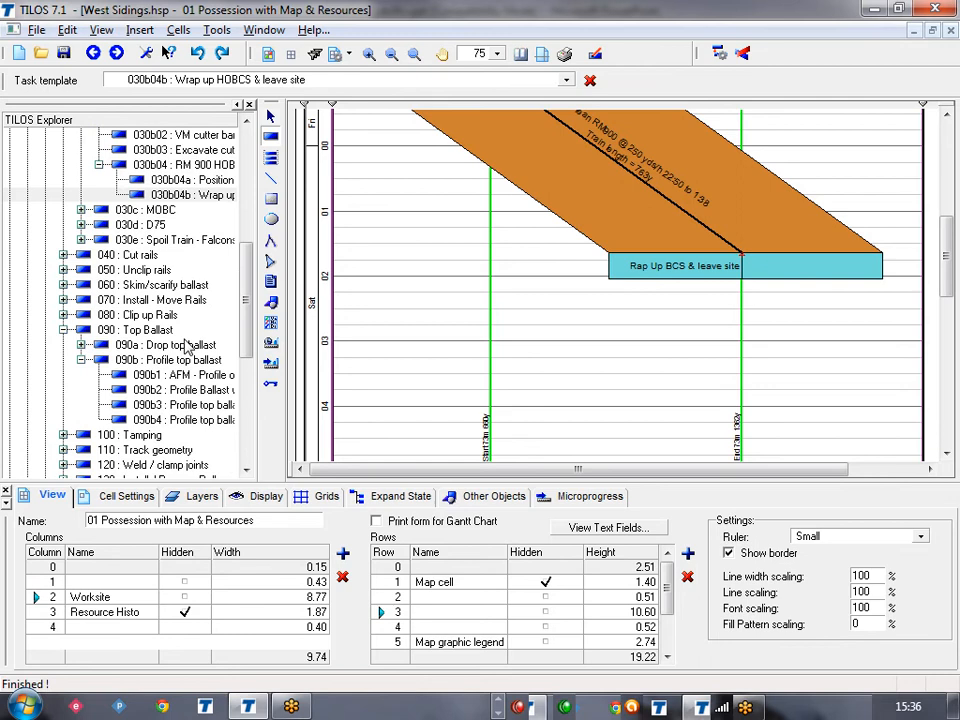
pyautogui.click(64, 331)
pyautogui.click(64, 345)
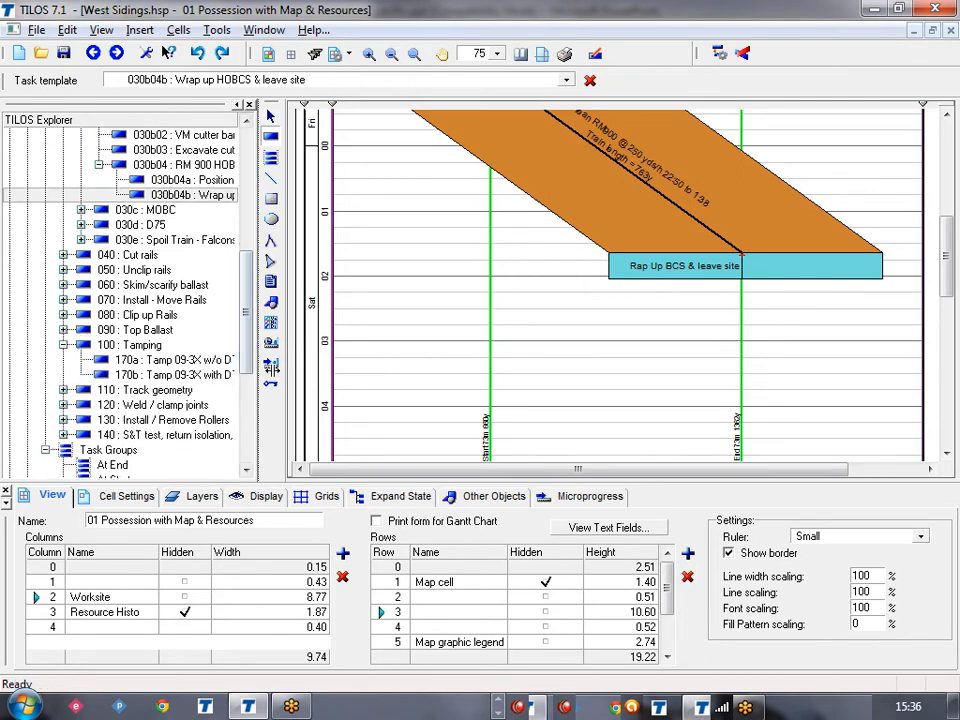
pyautogui.moveTo(259, 369); pyautogui.dragTo(295, 378)
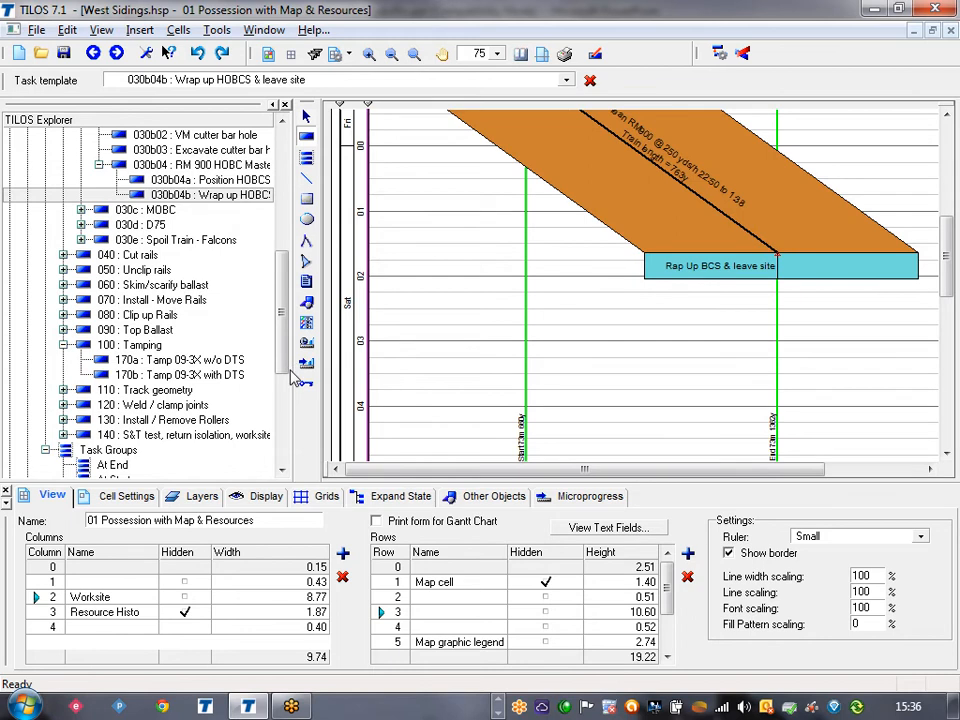
pyautogui.click(229, 378)
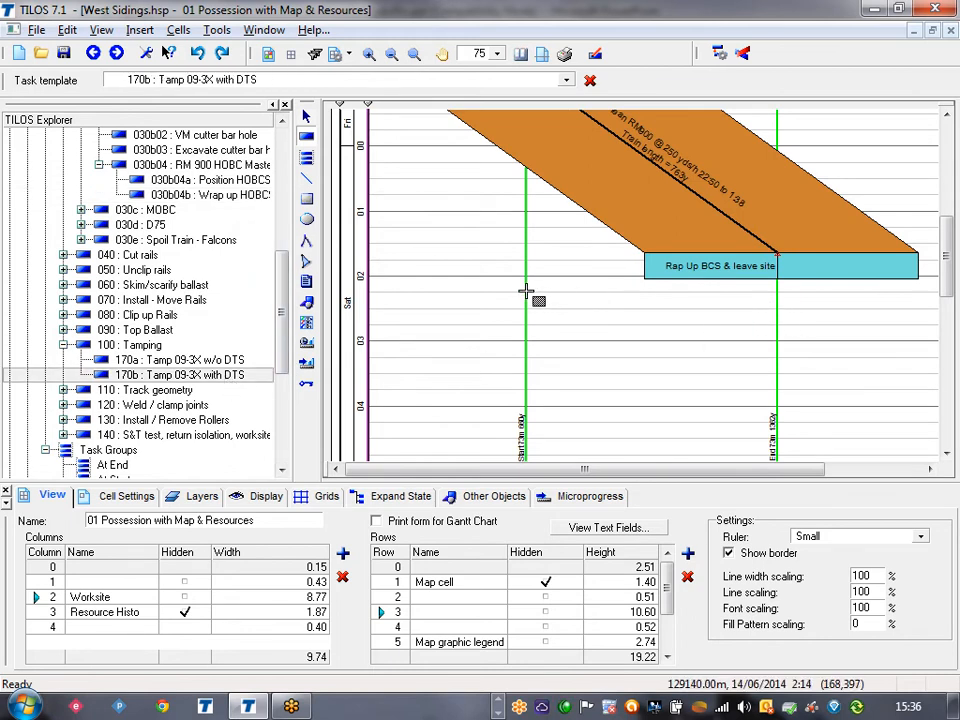
pyautogui.moveTo(526, 291)
pyautogui.mouseDown()
pyautogui.moveTo(632, 375)
pyautogui.moveTo(739, 349)
pyautogui.moveTo(779, 360)
pyautogui.mouseUp()
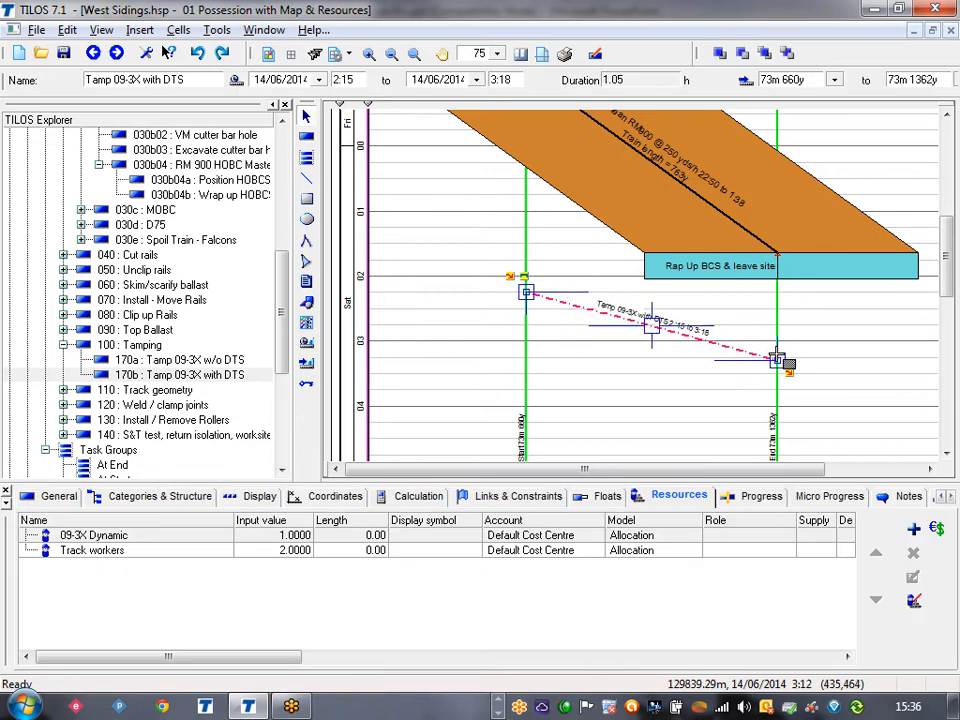
# Link Rap Up BCS & leave site finish to start with Tamp 09-3X with DTS, and move the tamping task to start at 2:10.
pyautogui.click(735, 280)
pyautogui.moveTo(792, 298); pyautogui.dragTo(532, 291)
pyautogui.click(537, 313)
pyautogui.click(720, 54)
pyautogui.moveTo(710, 327)
pyautogui.mouseDown()
pyautogui.moveTo(731, 332)
pyautogui.moveTo(706, 321)
pyautogui.moveTo(706, 291)
pyautogui.moveTo(700, 320)
pyautogui.mouseUp()
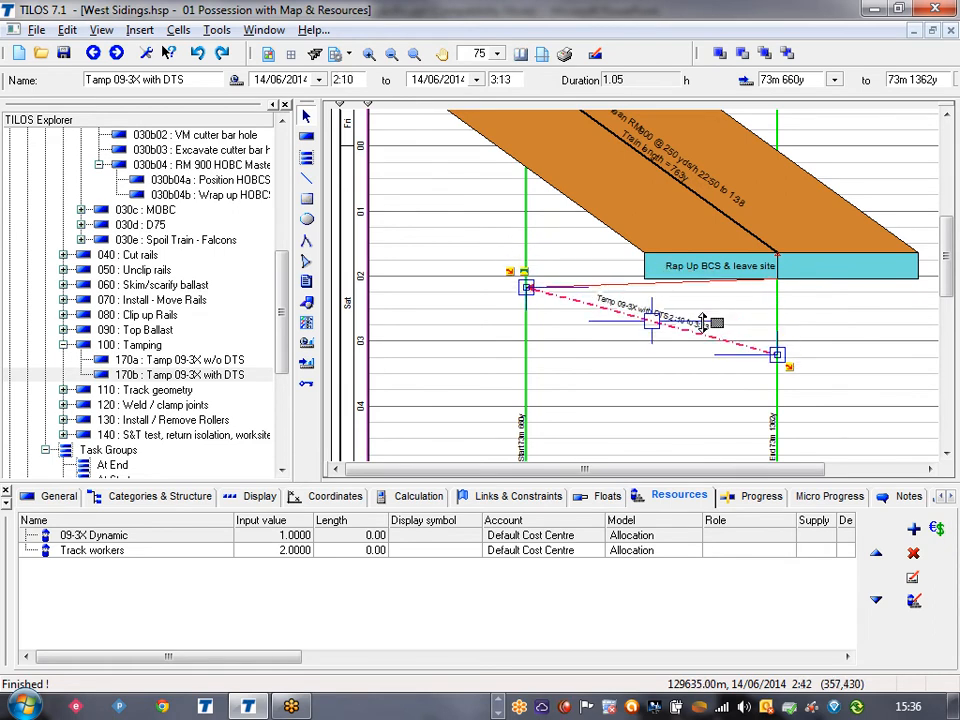
# Calculate the tamping link's lag by Distance to successor with a 10y distance lag and Consider task shape enabled, and reschedule.
pyautogui.click(612, 286)
pyautogui.click(612, 284)
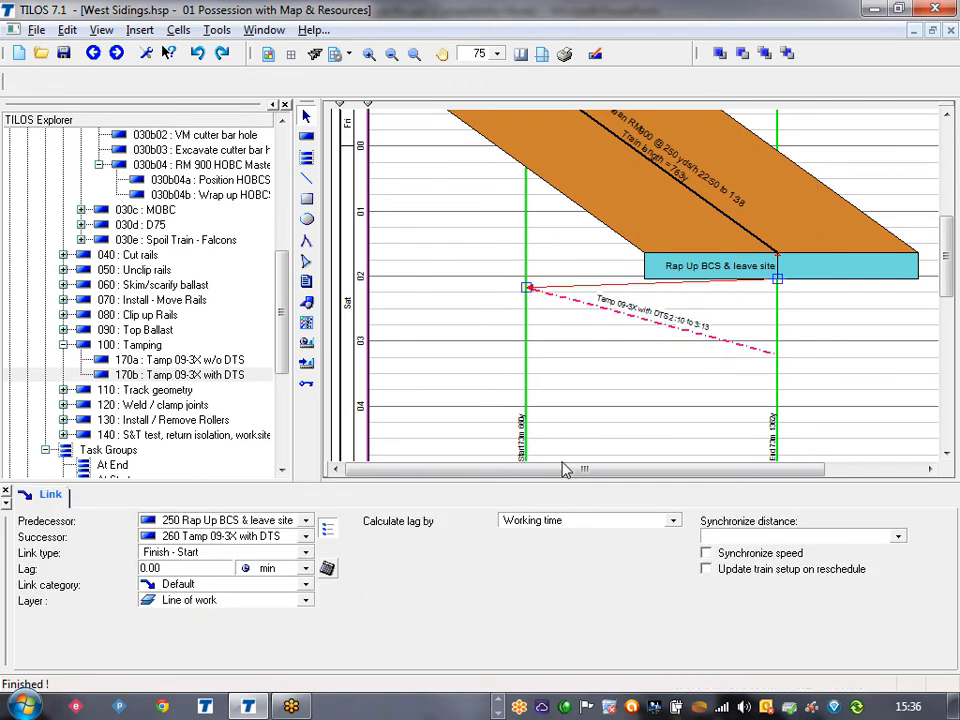
pyautogui.click(673, 520)
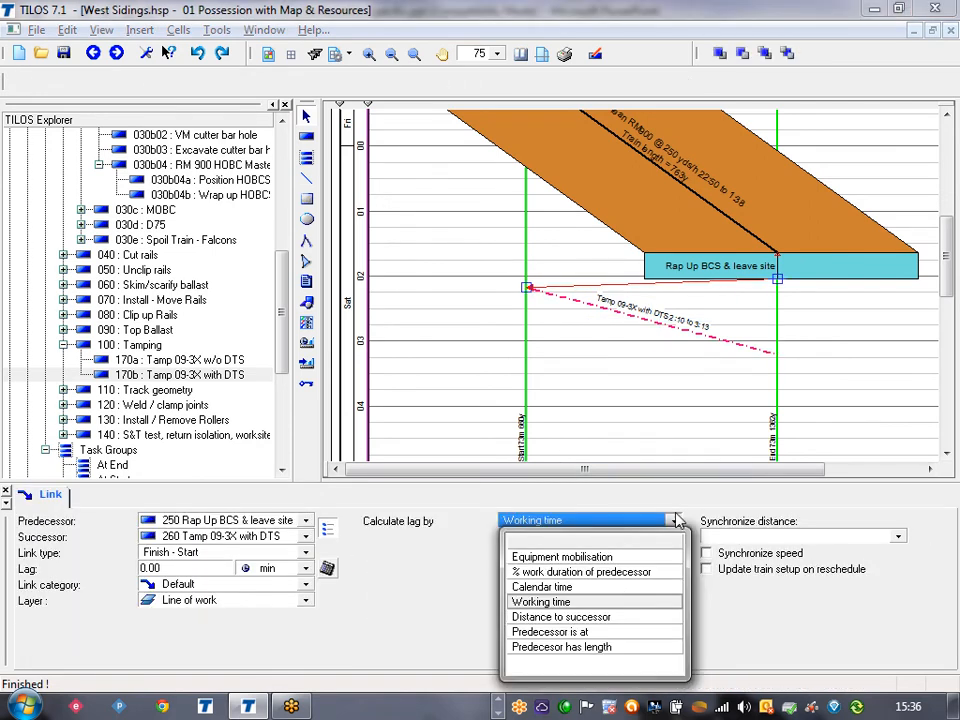
pyautogui.click(610, 617)
pyautogui.click(507, 572)
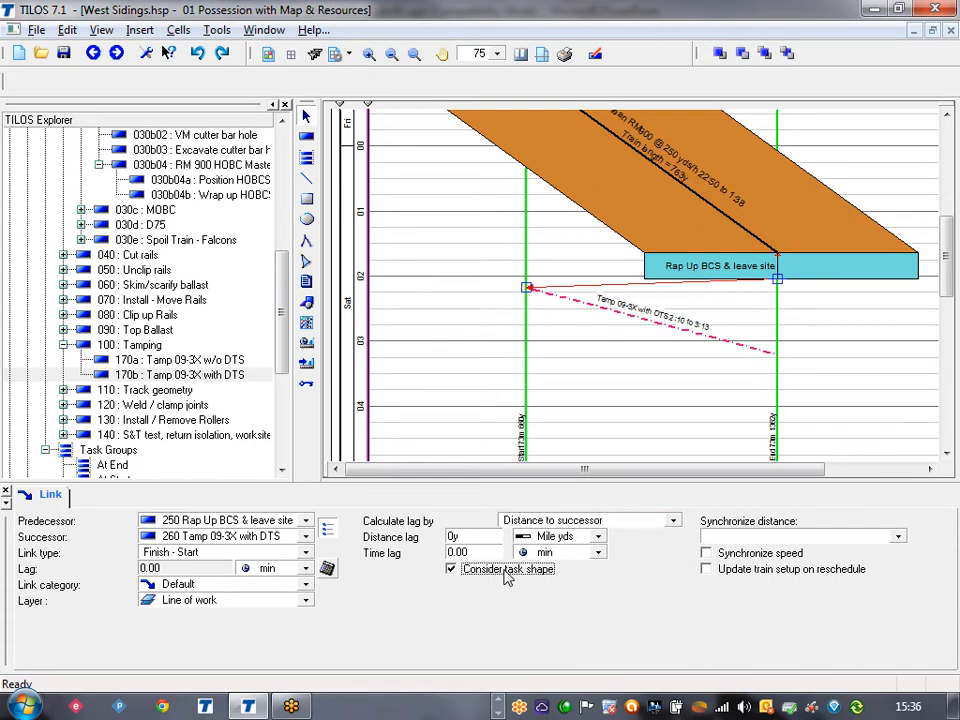
pyautogui.doubleClick(453, 537)
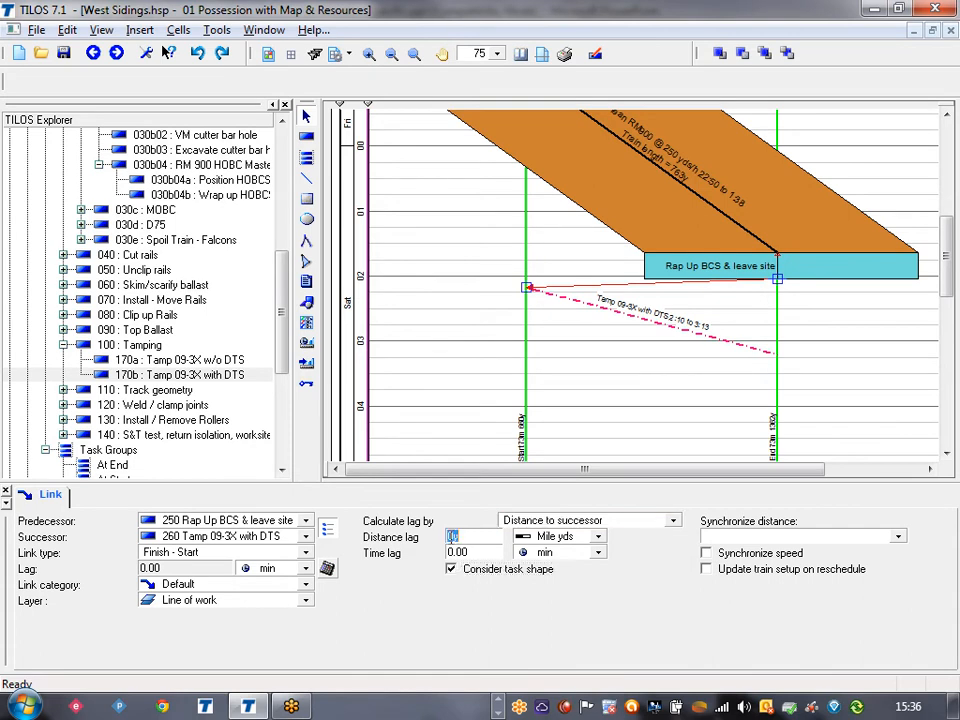
pyautogui.write('10y')
pyautogui.press('Tab')
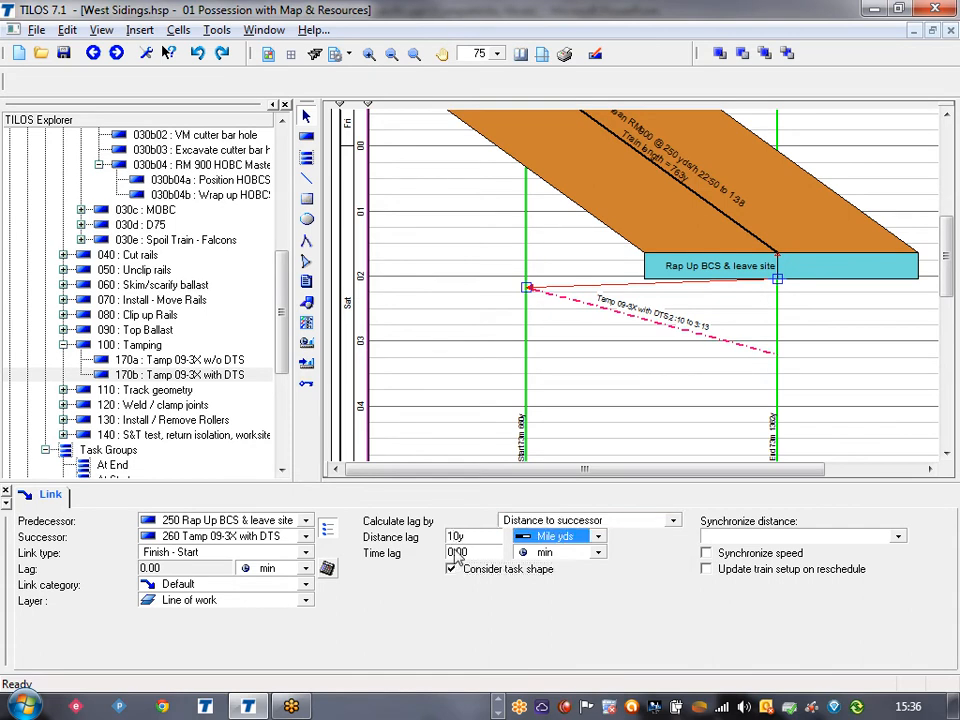
pyautogui.click(614, 426)
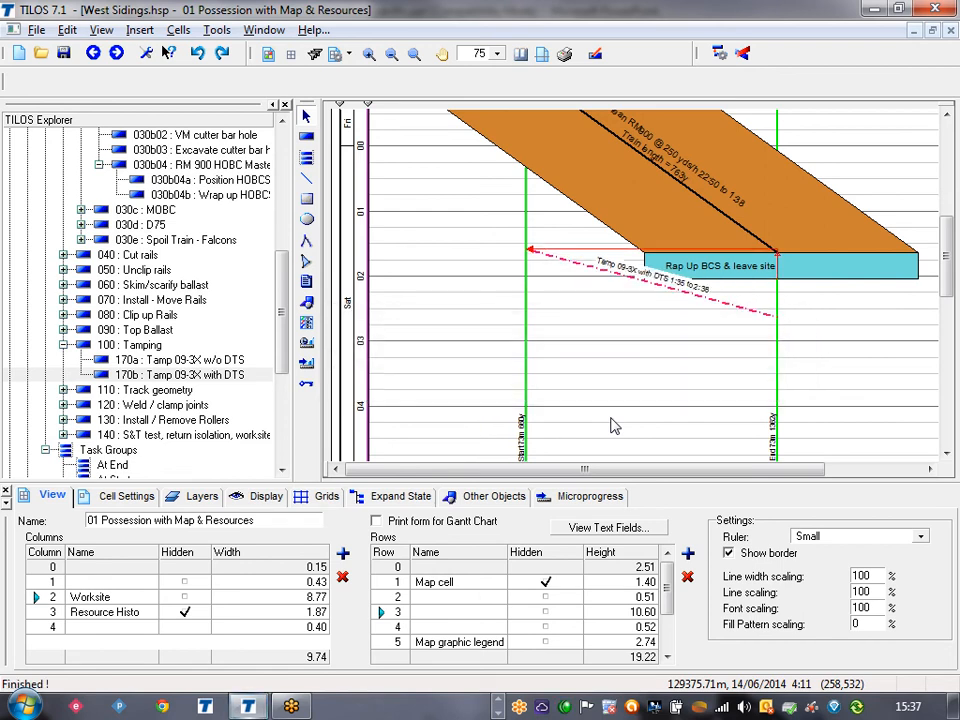
# Move the text label of the Tamp 09-3X with DTS task just below its line, clear of the wrap-up task.
pyautogui.click(700, 285)
pyautogui.click(708, 294)
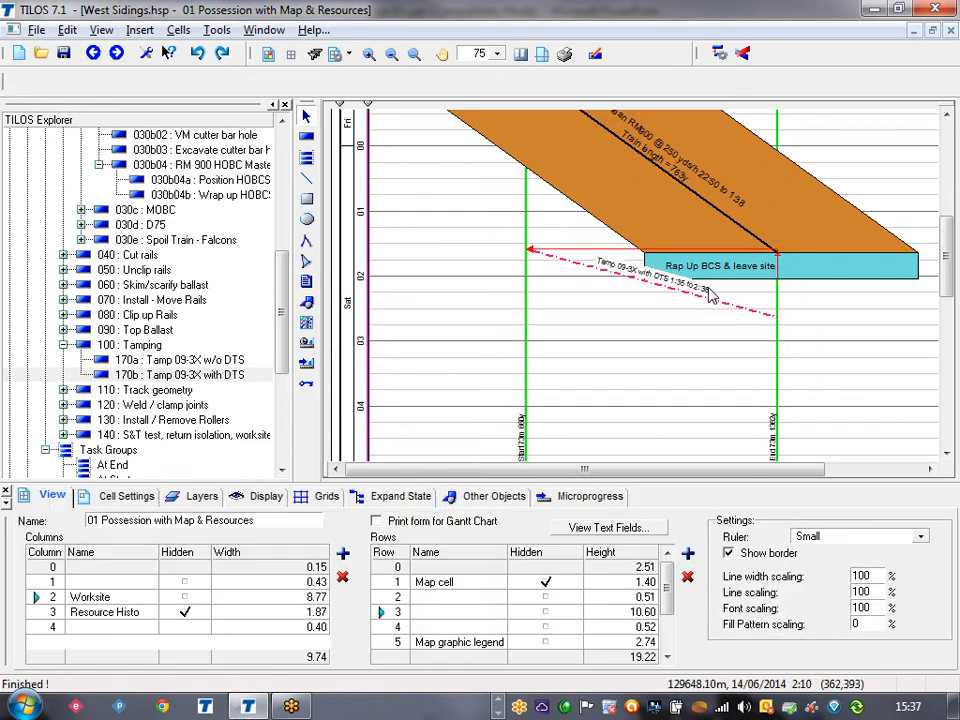
pyautogui.click(680, 284)
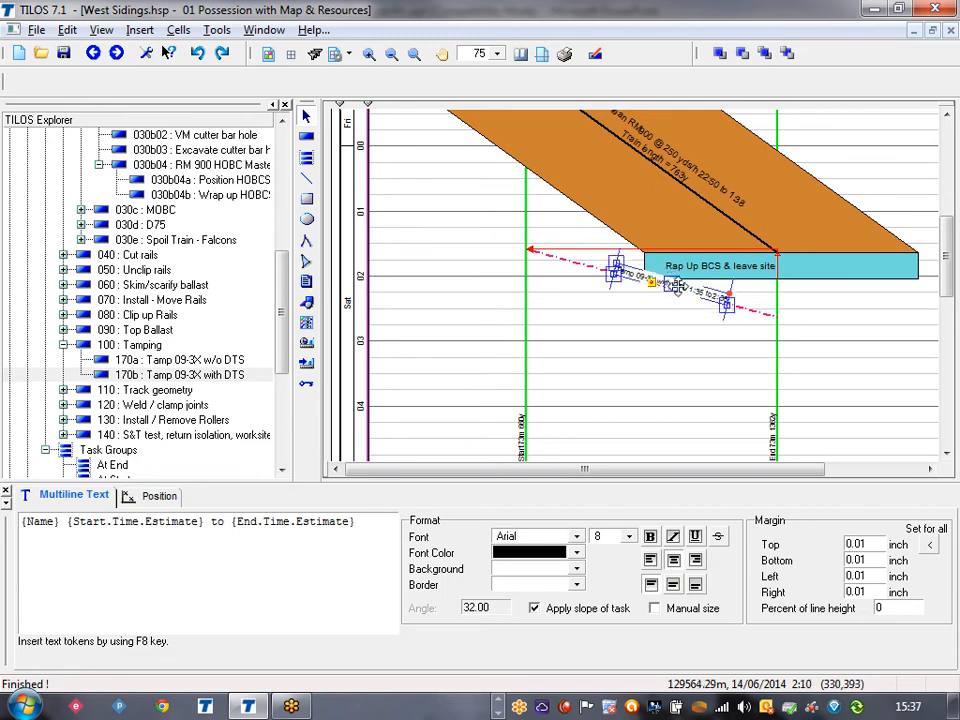
pyautogui.click(752, 304)
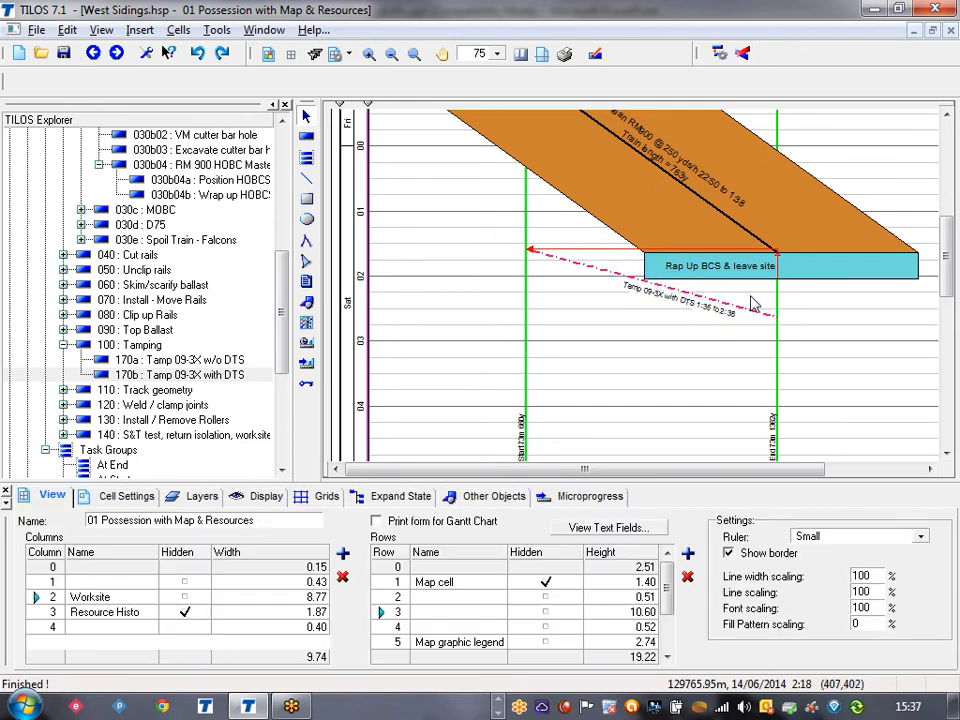
# Link Ballast Clean RM900 finish to start with Tamp 09-3X with DTS and synchronize the distance by Start and End distance.
pyautogui.click(610, 237)
pyautogui.moveTo(791, 267)
pyautogui.mouseDown()
pyautogui.moveTo(720, 271)
pyautogui.moveTo(532, 252)
pyautogui.mouseUp()
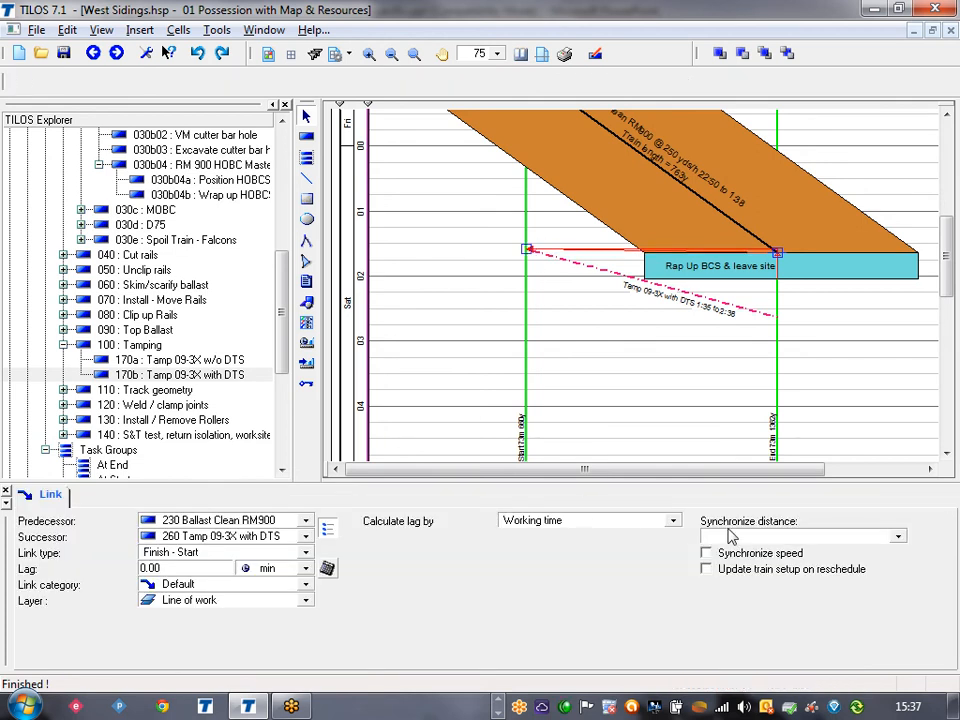
pyautogui.click(899, 538)
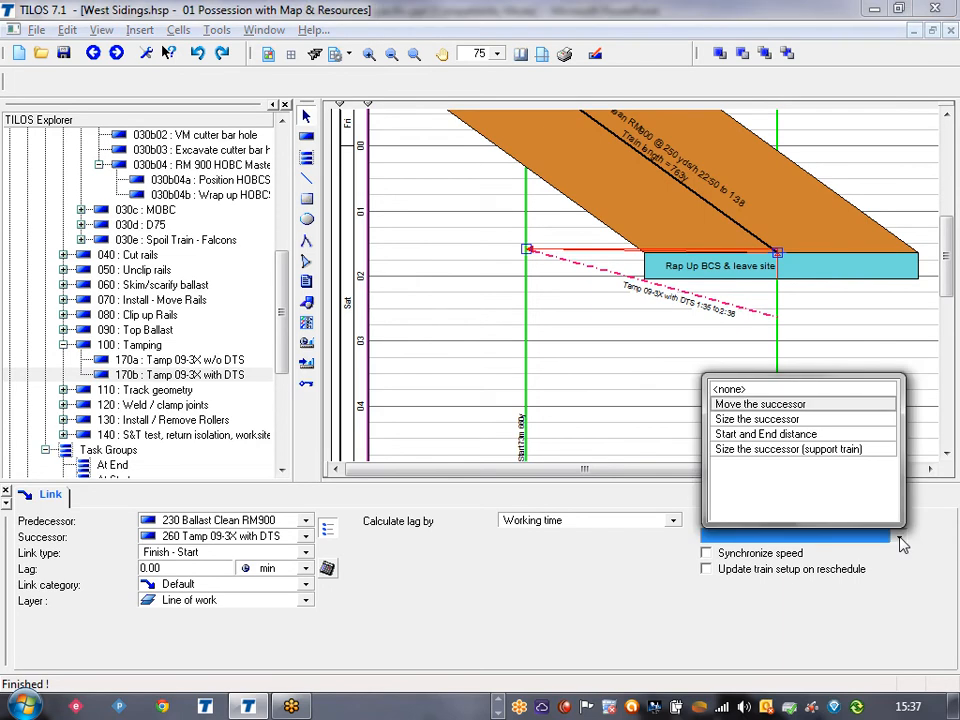
pyautogui.click(769, 436)
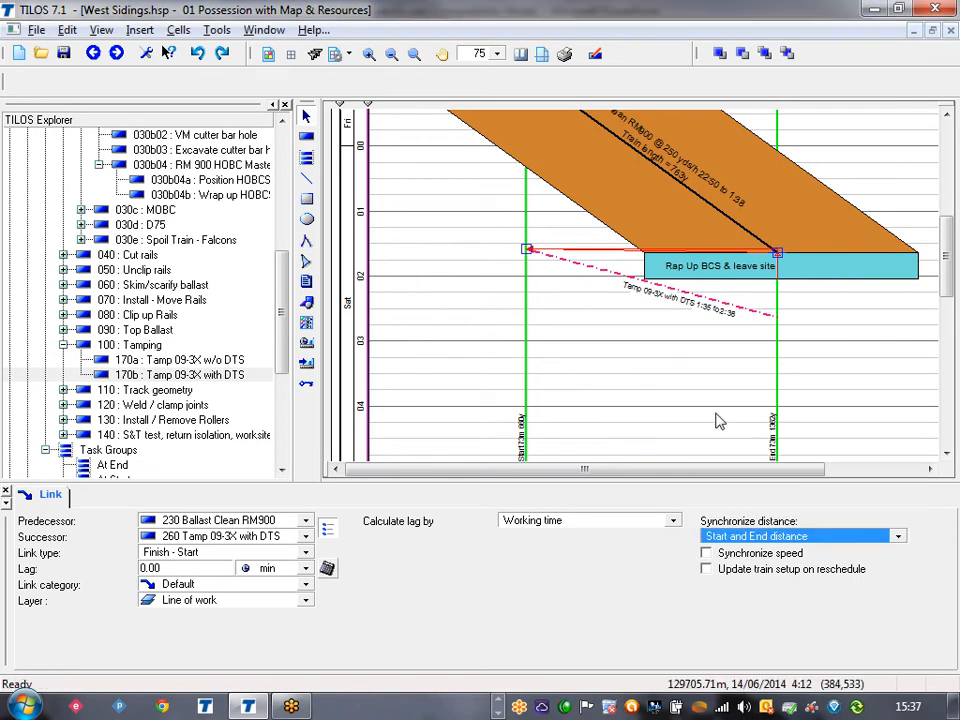
pyautogui.click(683, 403)
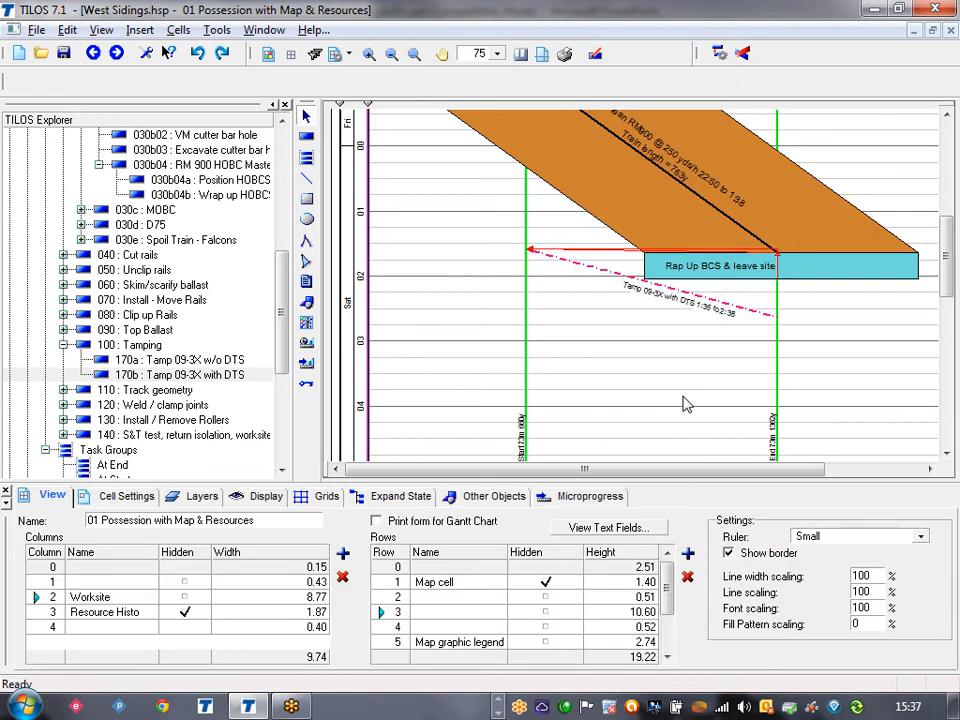
# Shorten the Ballast Clean RM900 task to end at 73m 1241y, reschedule the project, and check the tamping task's extent.
pyautogui.click(614, 146)
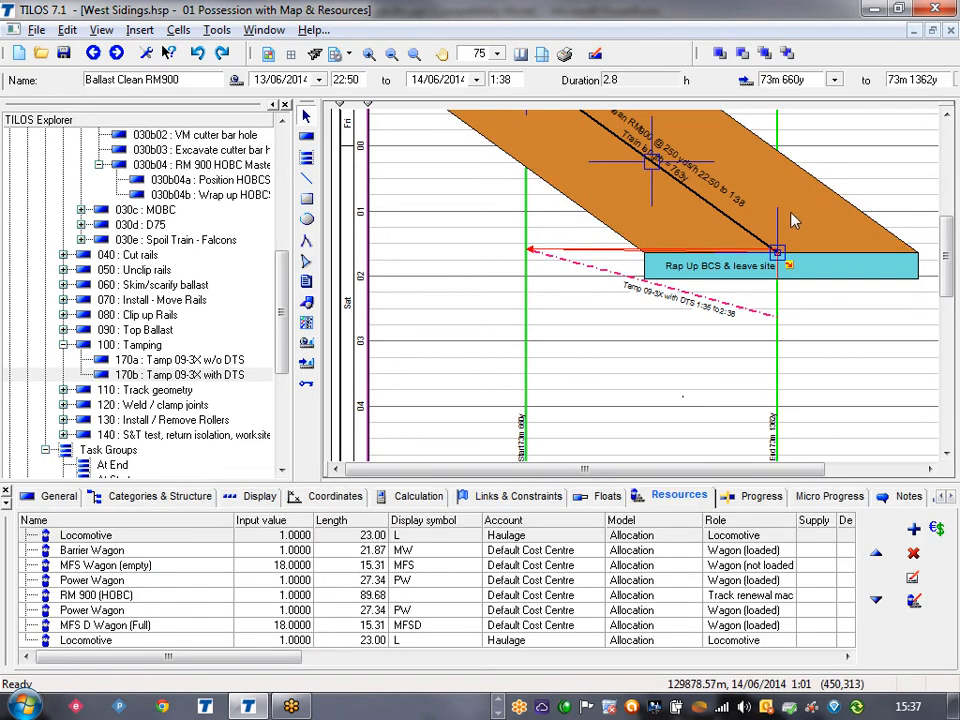
pyautogui.moveTo(777, 252); pyautogui.dragTo(734, 207)
pyautogui.click(851, 171)
pyautogui.click(722, 56)
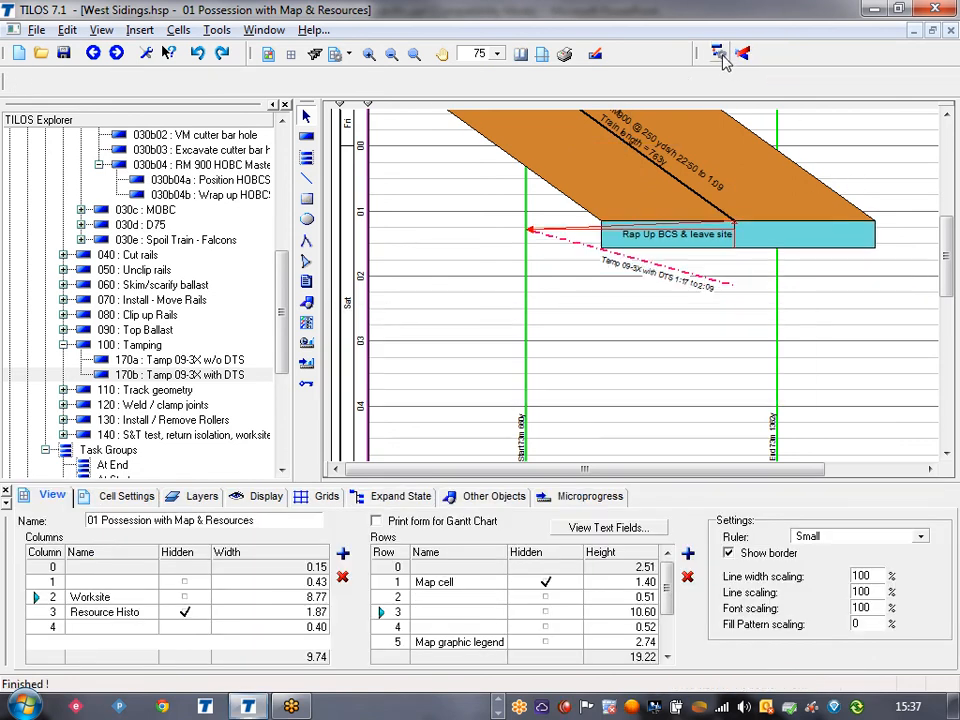
pyautogui.click(630, 258)
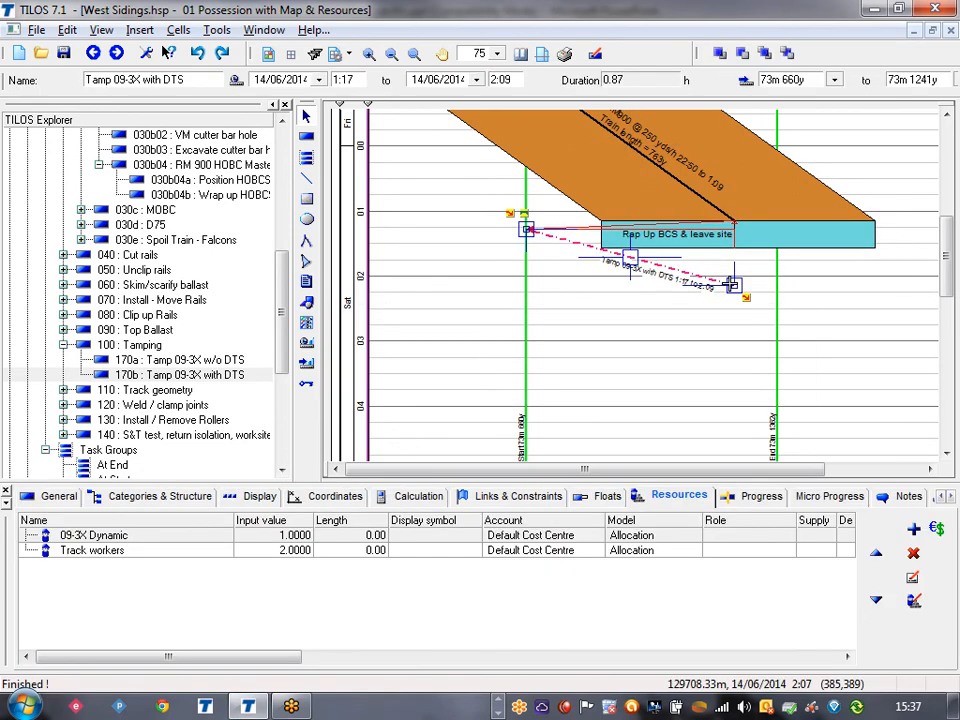
pyautogui.click(784, 157)
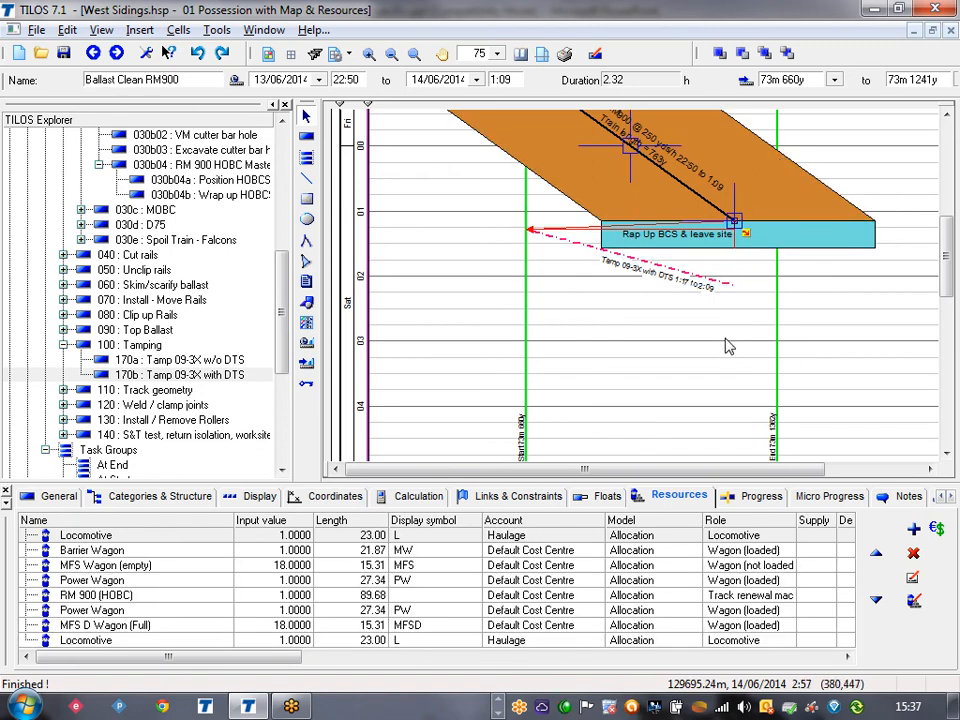
pyautogui.click(690, 337)
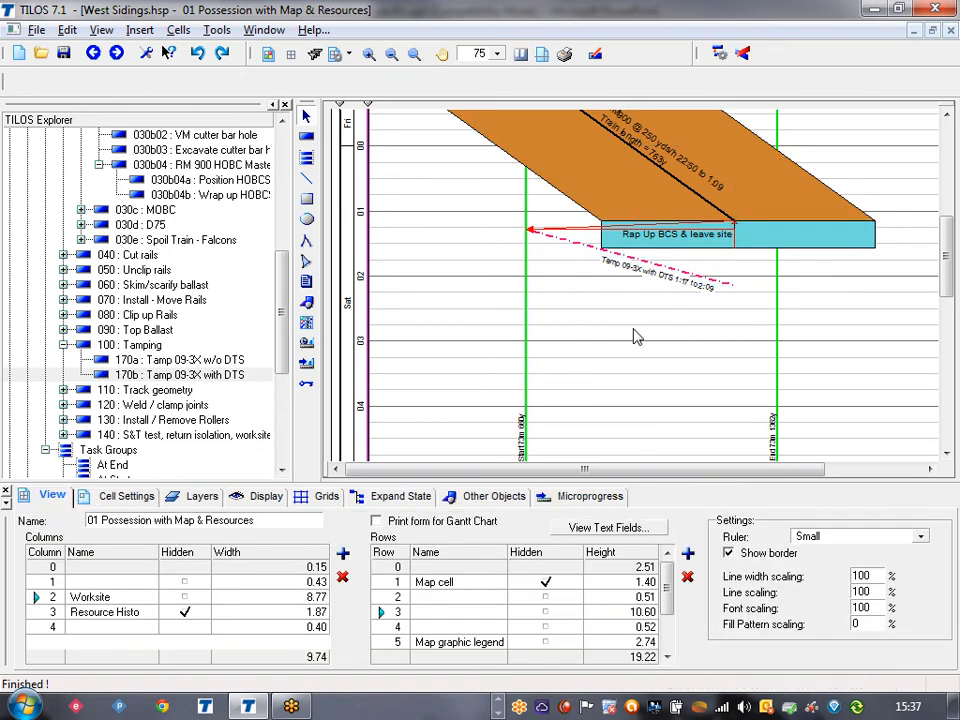
# Draw a 170a Tamp 09-3X w/o DTS task below the first tamping run, from the Start line, 2:00 to 2:40.
pyautogui.click(190, 362)
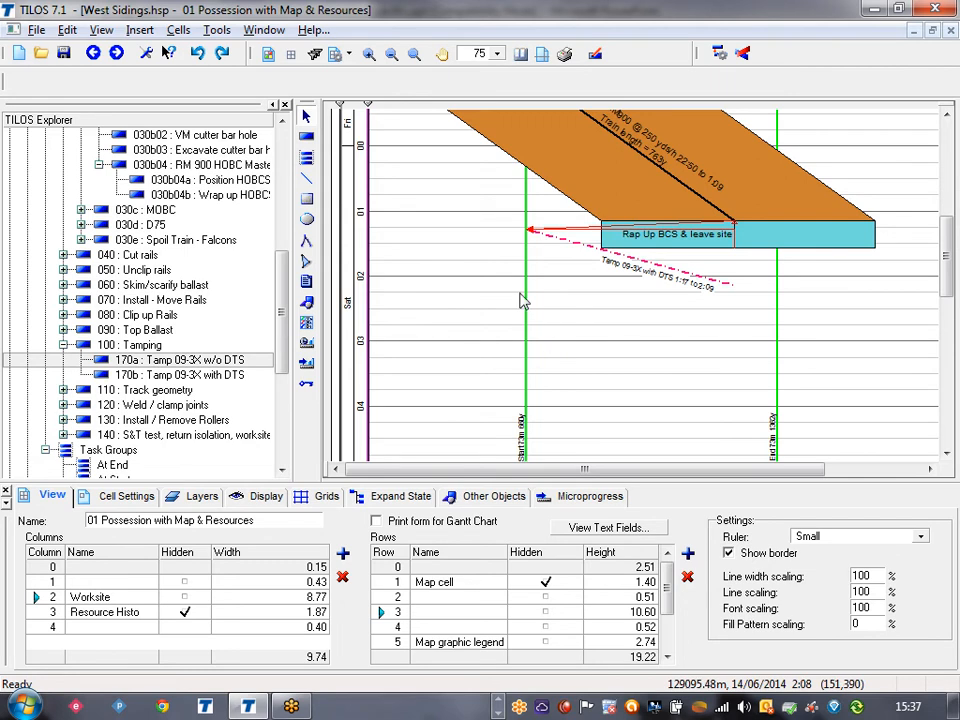
pyautogui.click(308, 140)
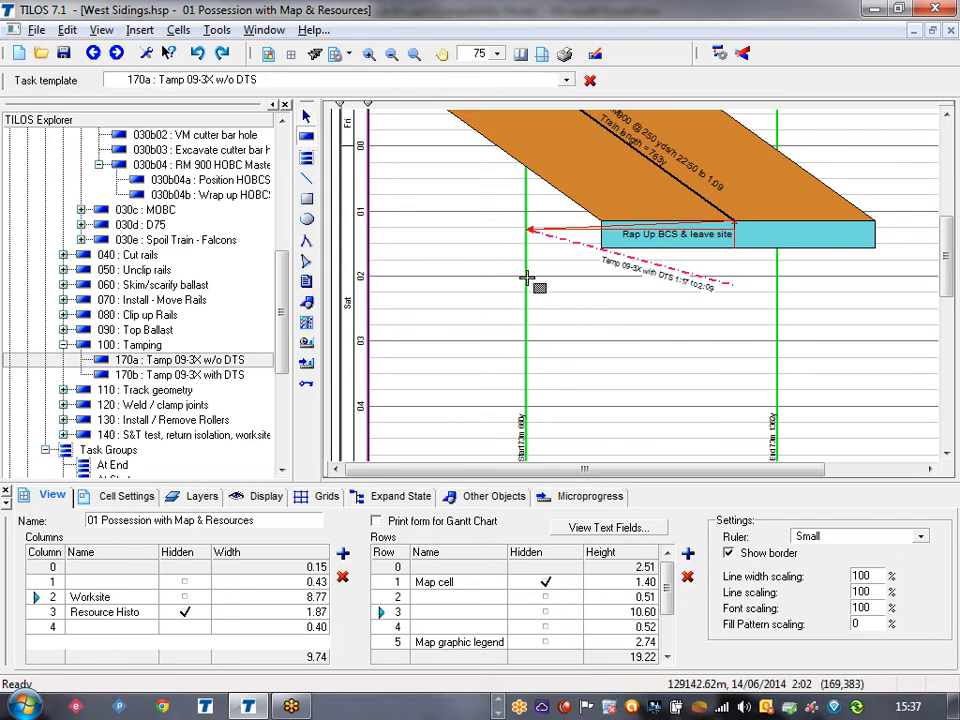
pyautogui.moveTo(527, 277)
pyautogui.mouseDown()
pyautogui.moveTo(706, 311)
pyautogui.moveTo(740, 335)
pyautogui.mouseUp()
# Link Tamp 09-3X with DTS finish to start with Tamp 09-3X w/o DTS and set the lag to 10 min.
pyautogui.click(726, 286)
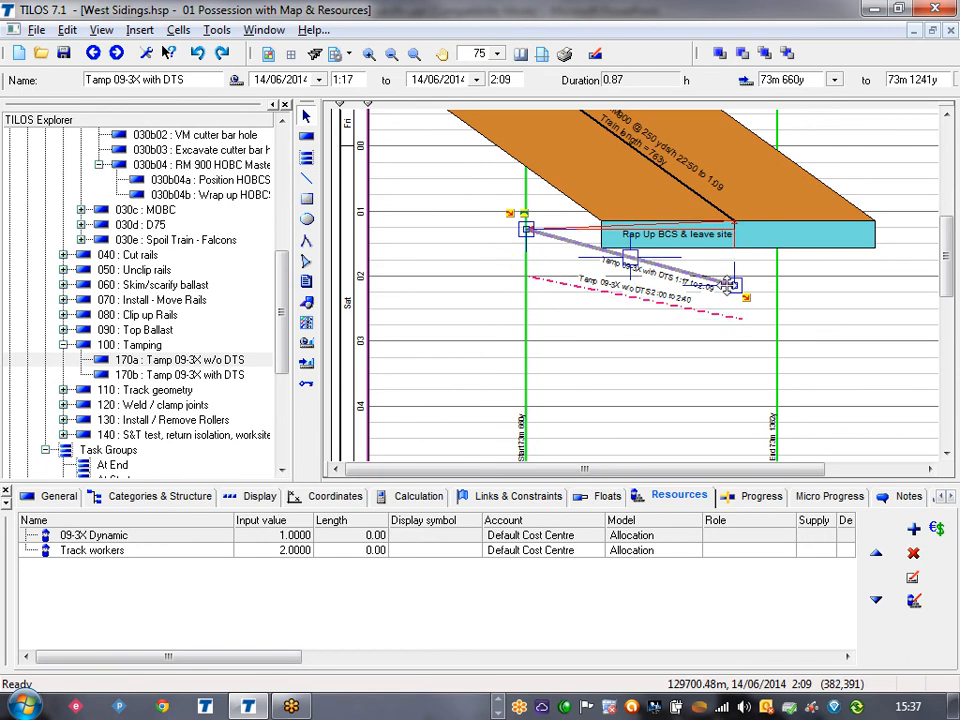
pyautogui.moveTo(748, 313); pyautogui.dragTo(535, 285)
pyautogui.click(199, 567)
pyautogui.press('Tab')
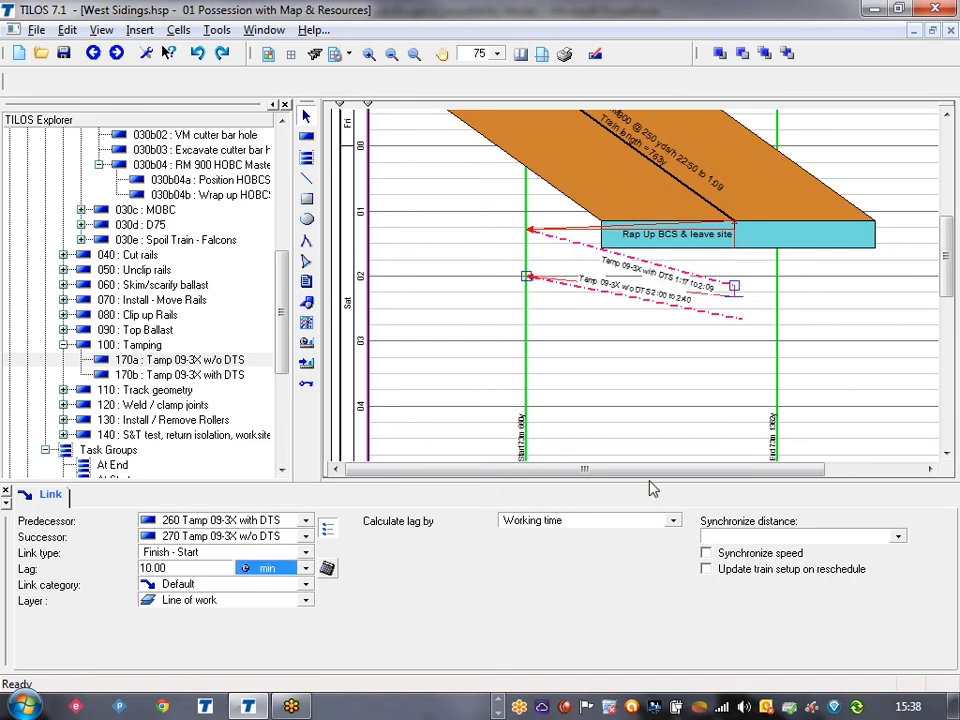
# Synchronize the link between the two tamping tasks by Start and End distance and reschedule the project.
pyautogui.click(898, 540)
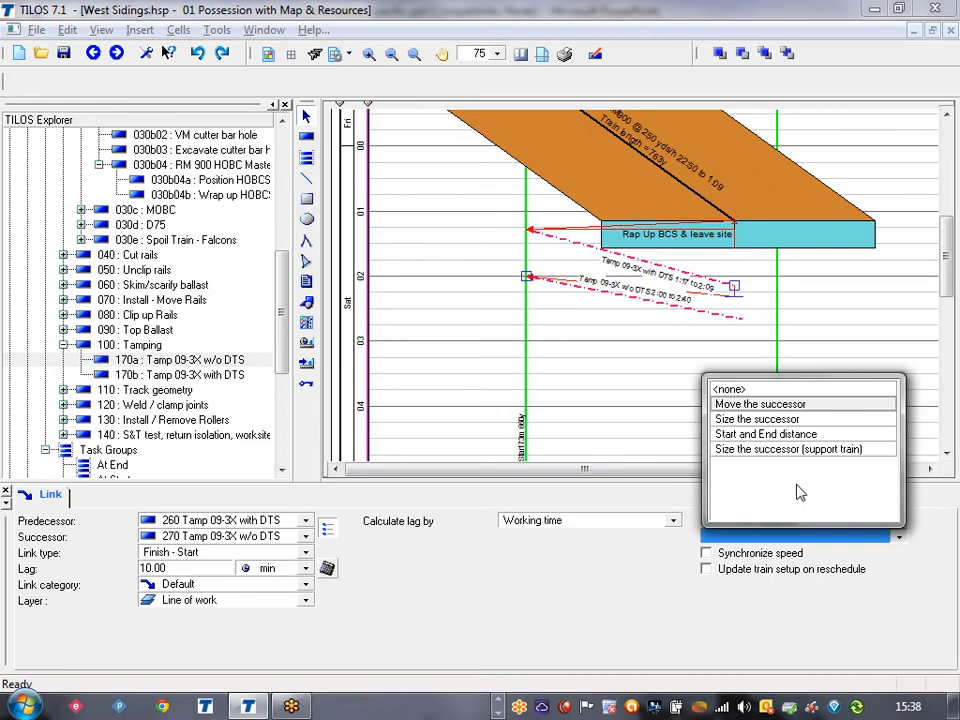
pyautogui.click(766, 436)
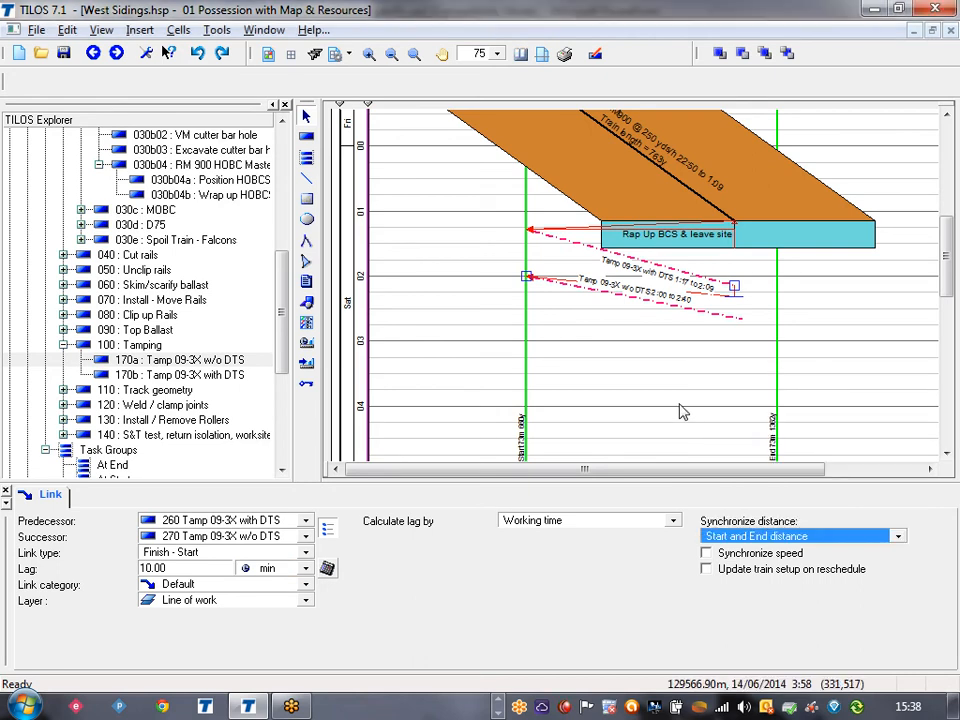
pyautogui.click(680, 411)
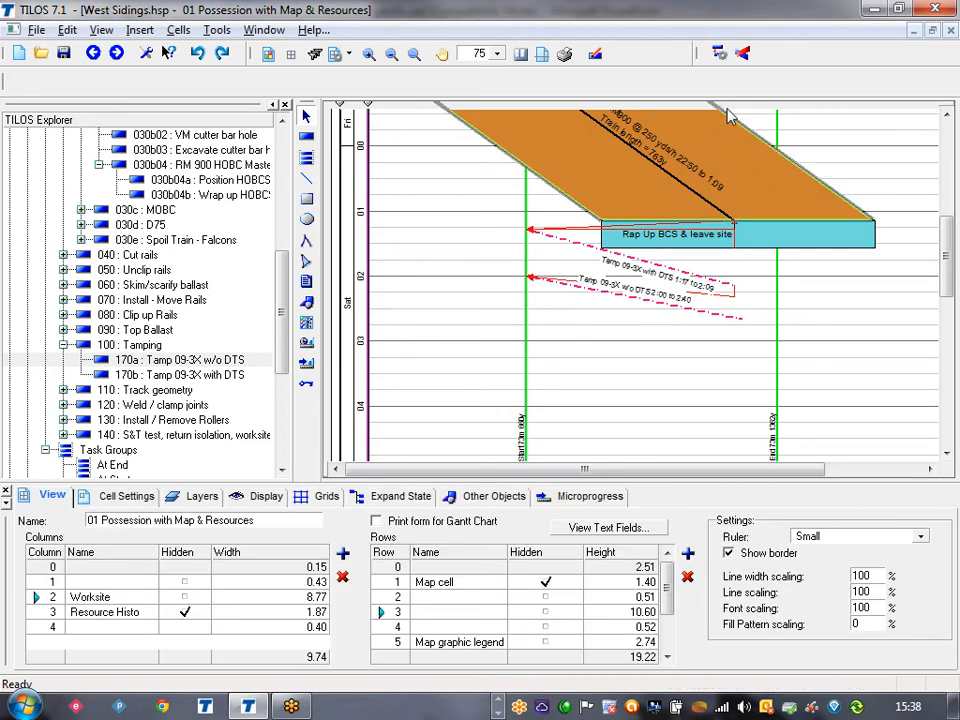
pyautogui.click(720, 56)
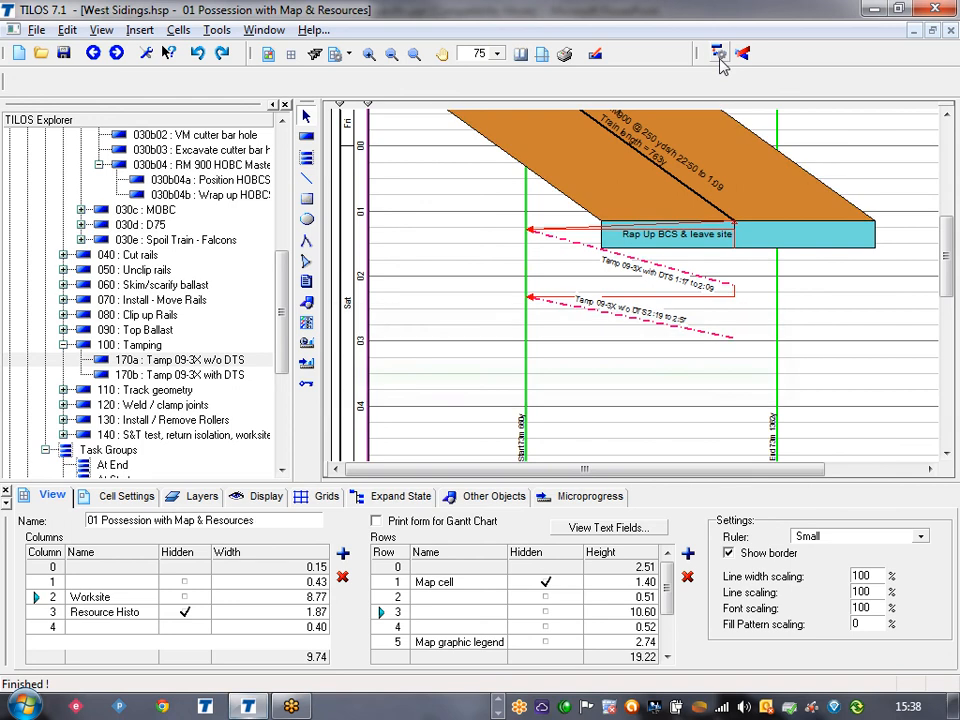
# Extend the Ballast Clean RM900 task to the End line at 73m 1362y and reschedule the project.
pyautogui.click(729, 214)
pyautogui.click(733, 219)
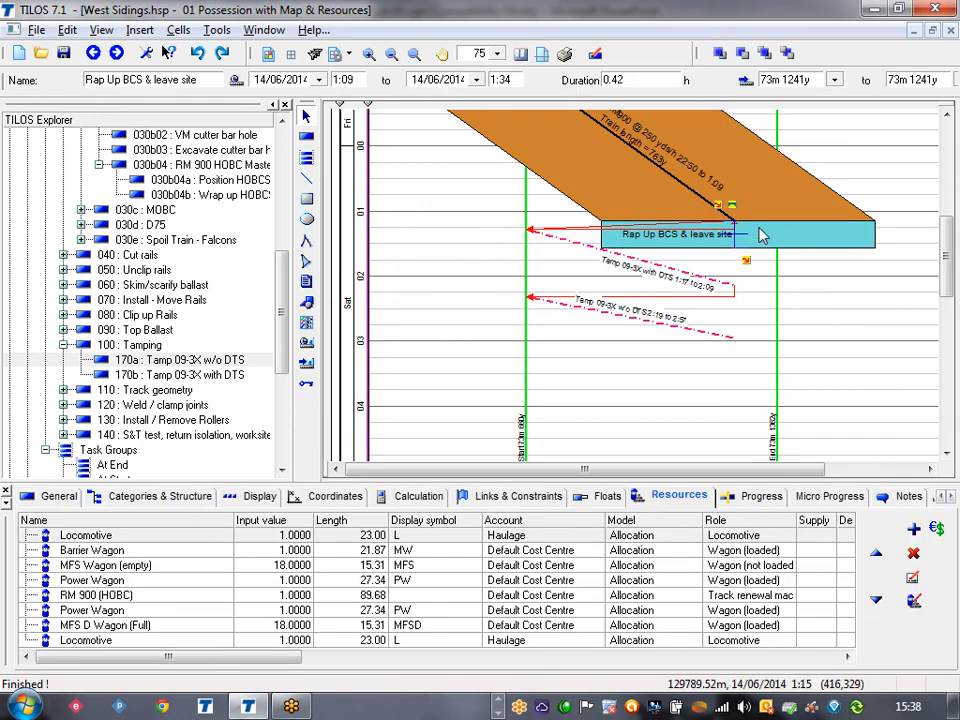
pyautogui.click(752, 202)
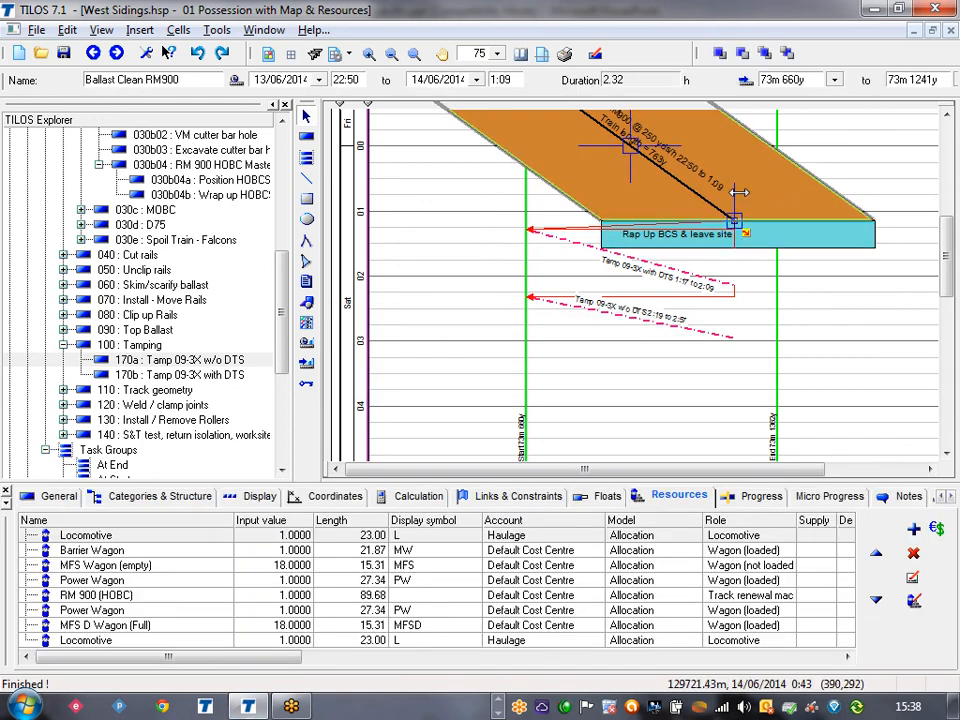
pyautogui.moveTo(734, 219); pyautogui.dragTo(777, 252)
pyautogui.click(828, 162)
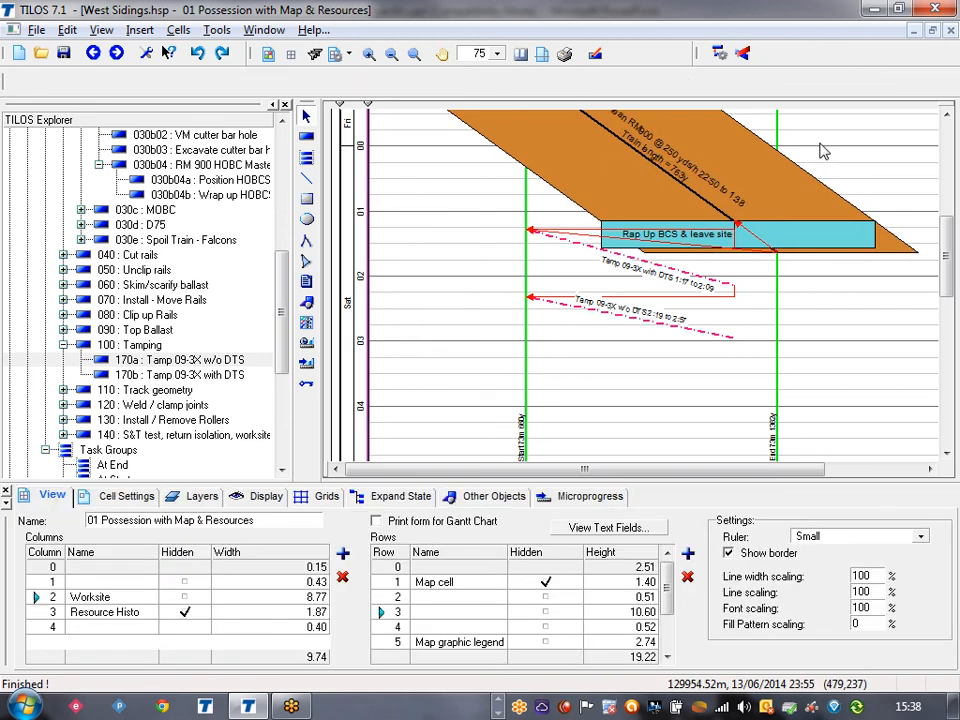
pyautogui.click(720, 55)
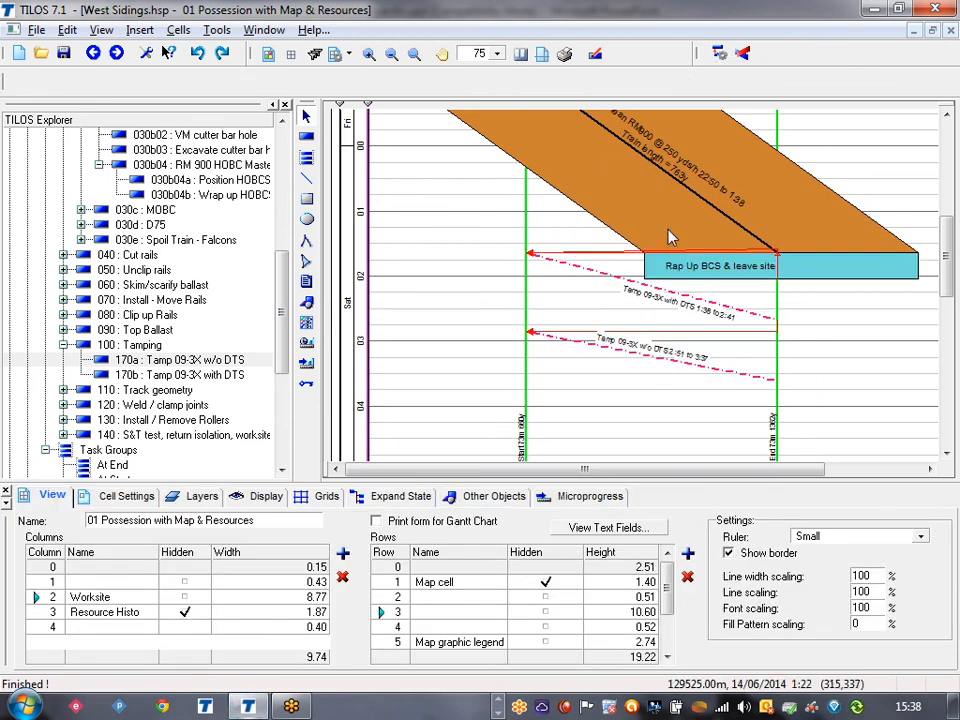
# Insert the At End task group from 73m 660y to 73m 1362y, starting 14/06/2014 at 4:00.
pyautogui.scroll(-3, 497, 322)
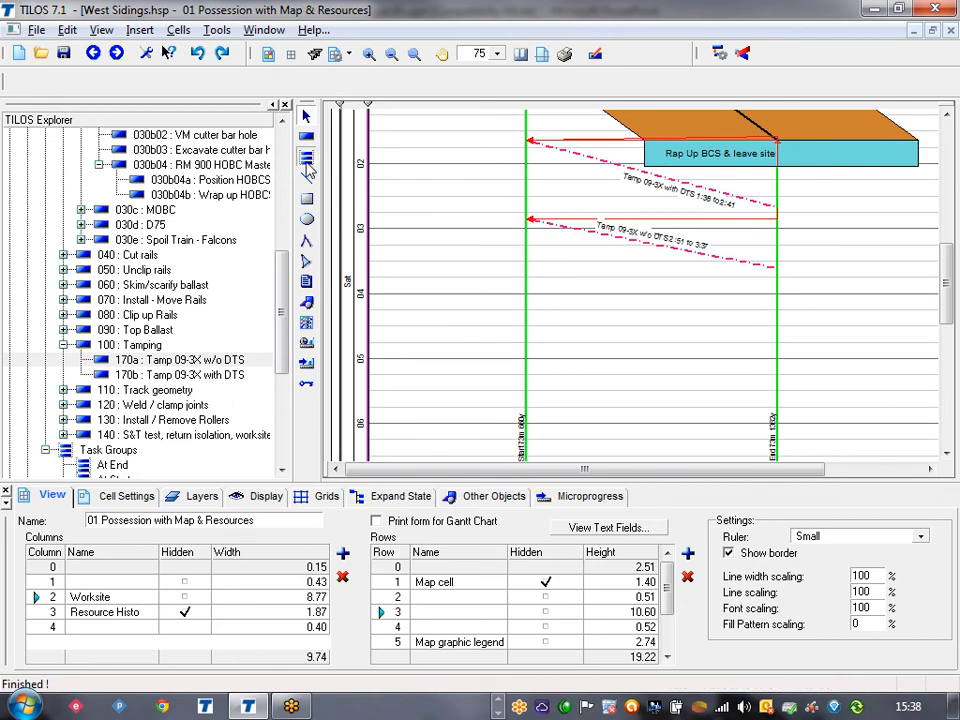
pyautogui.moveTo(528, 293); pyautogui.dragTo(778, 343)
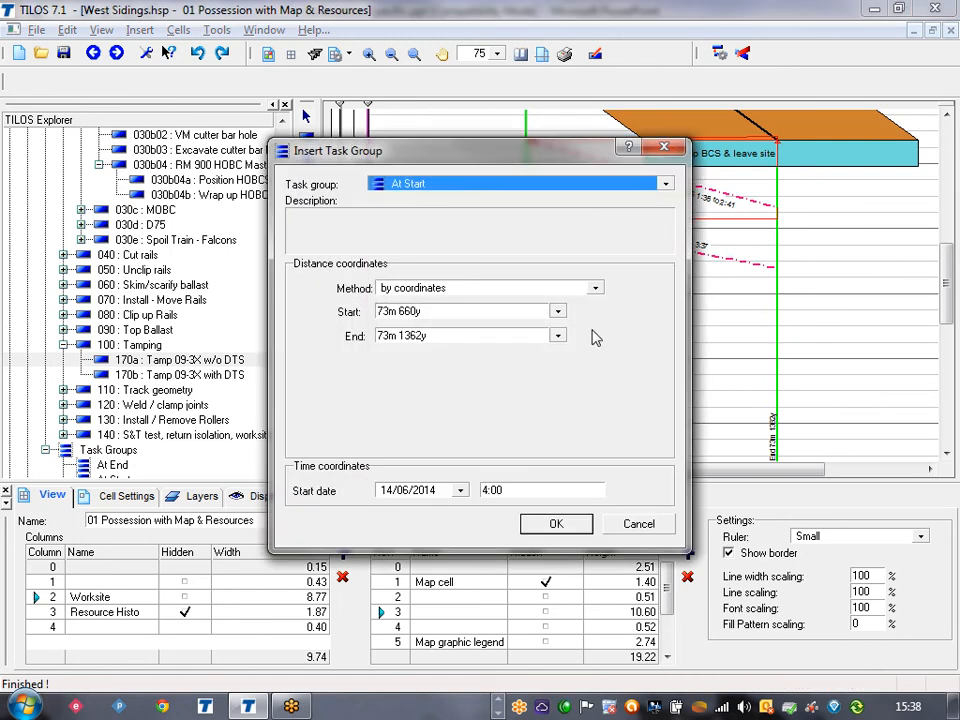
pyautogui.click(665, 184)
pyautogui.click(446, 221)
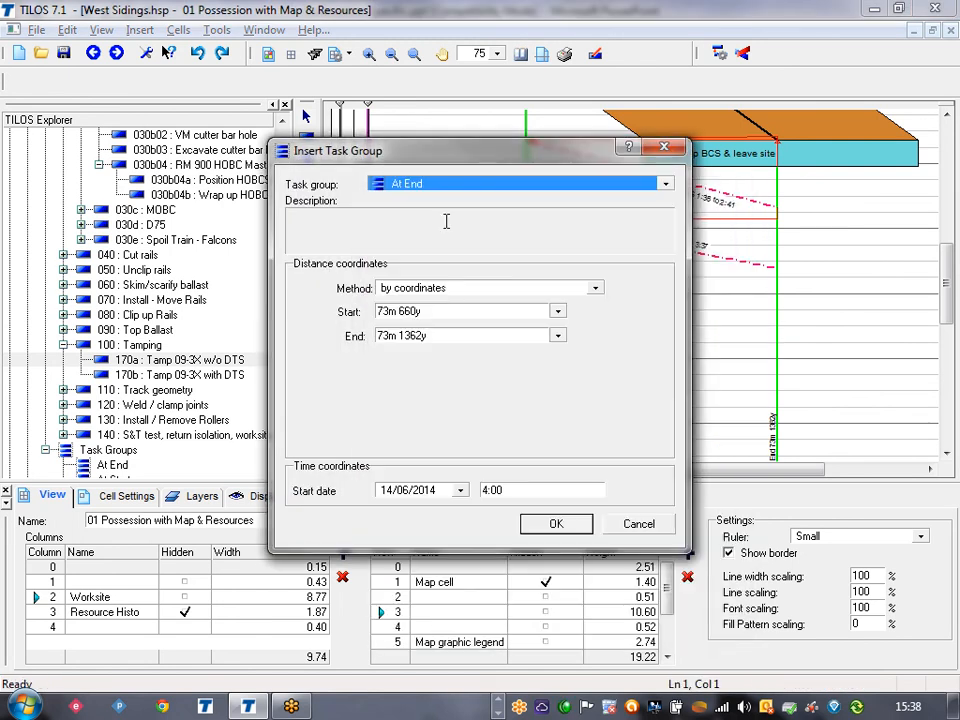
pyautogui.click(556, 526)
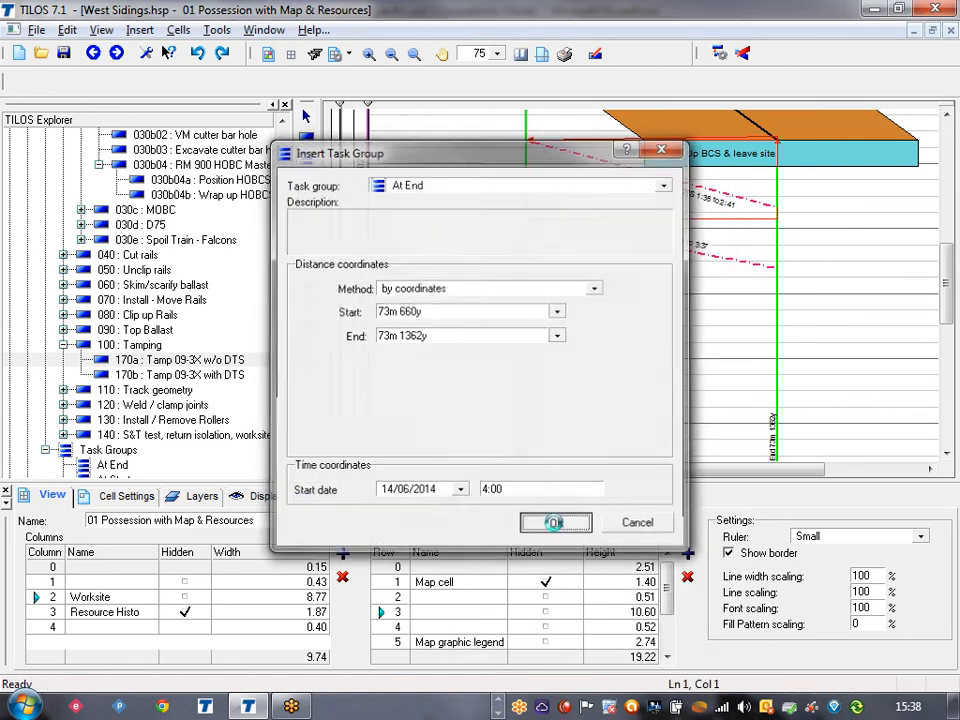
# Link the finish of Tamp 09-3X w/o DTS to the start of S&T Testing and reschedule the project.
pyautogui.click(740, 262)
pyautogui.moveTo(778, 268); pyautogui.dragTo(528, 294)
pyautogui.click(482, 270)
pyautogui.click(720, 55)
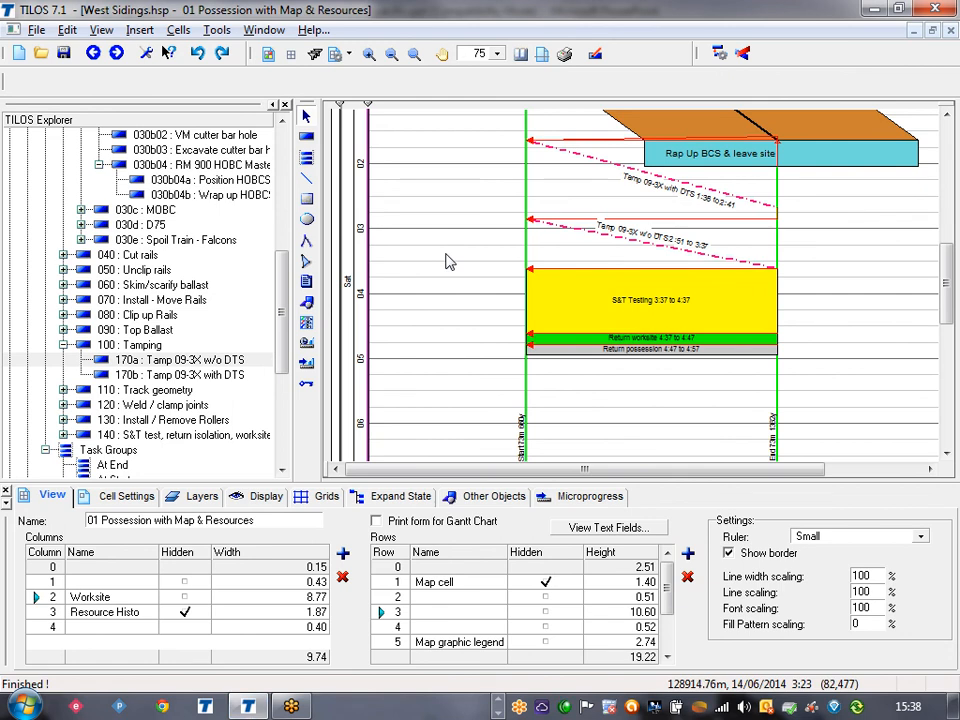
pyautogui.scroll(10, 448, 260)
pyautogui.scroll(-2, 448, 262)
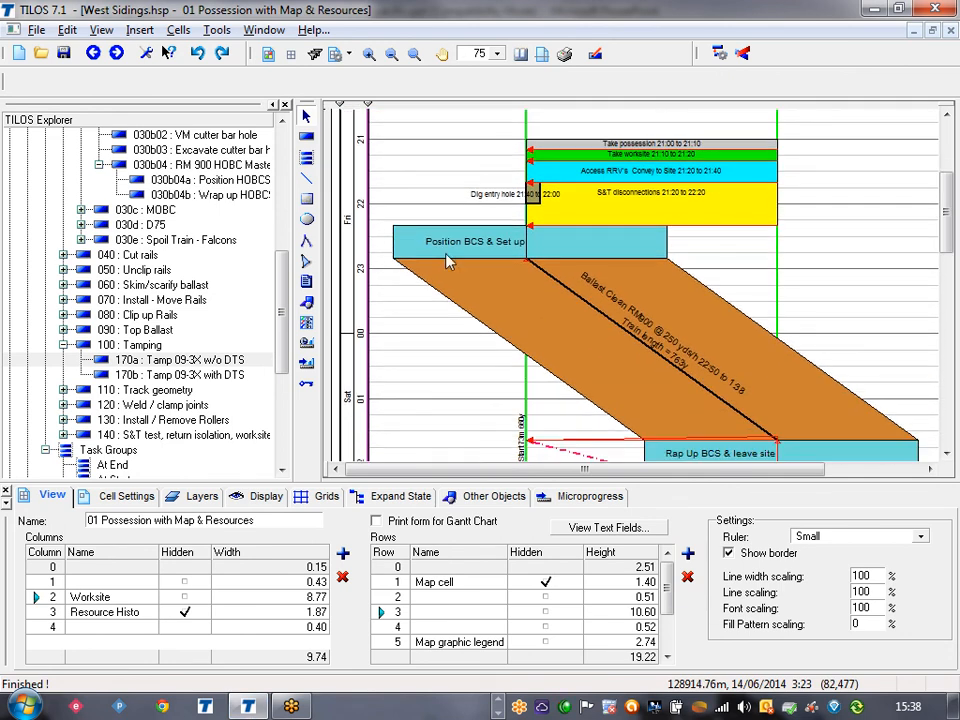
pyautogui.scroll(1, 381, 188)
pyautogui.moveTo(383, 160); pyautogui.dragTo(860, 421)
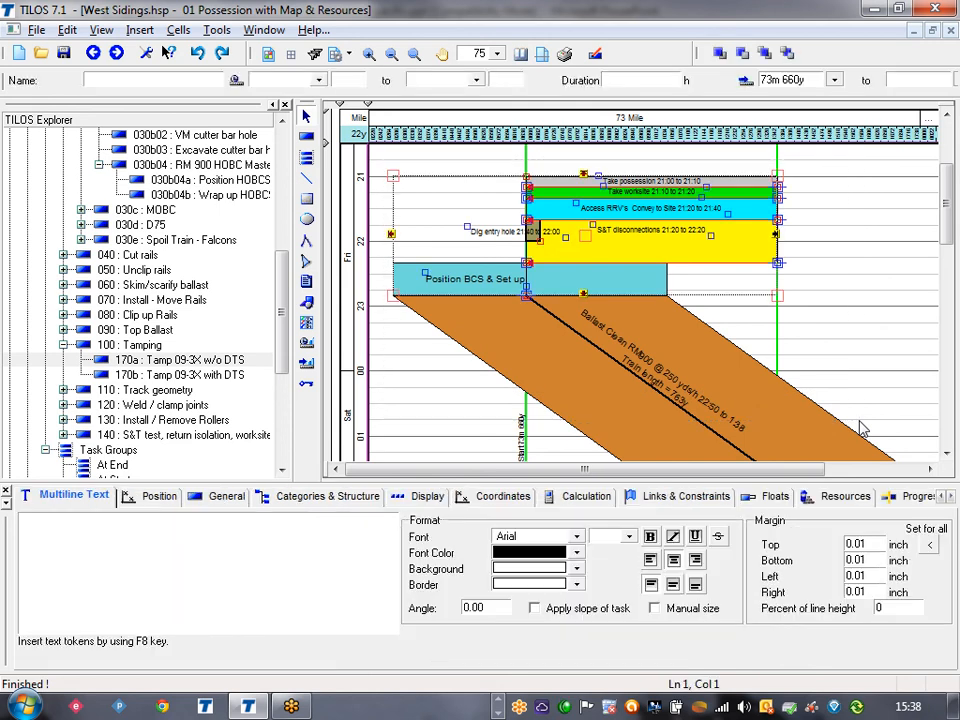
pyautogui.click(850, 358)
pyautogui.click(750, 261)
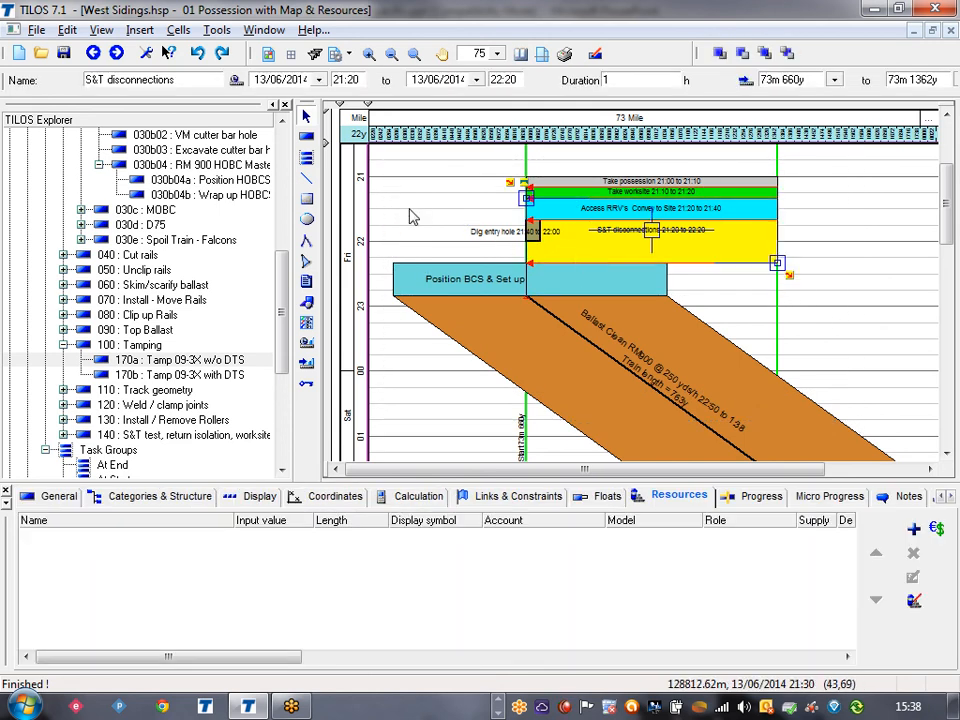
# Select everything in the time-distance plan and save it as a task group named HOBC.
pyautogui.hotkey('ctrl', 'a')
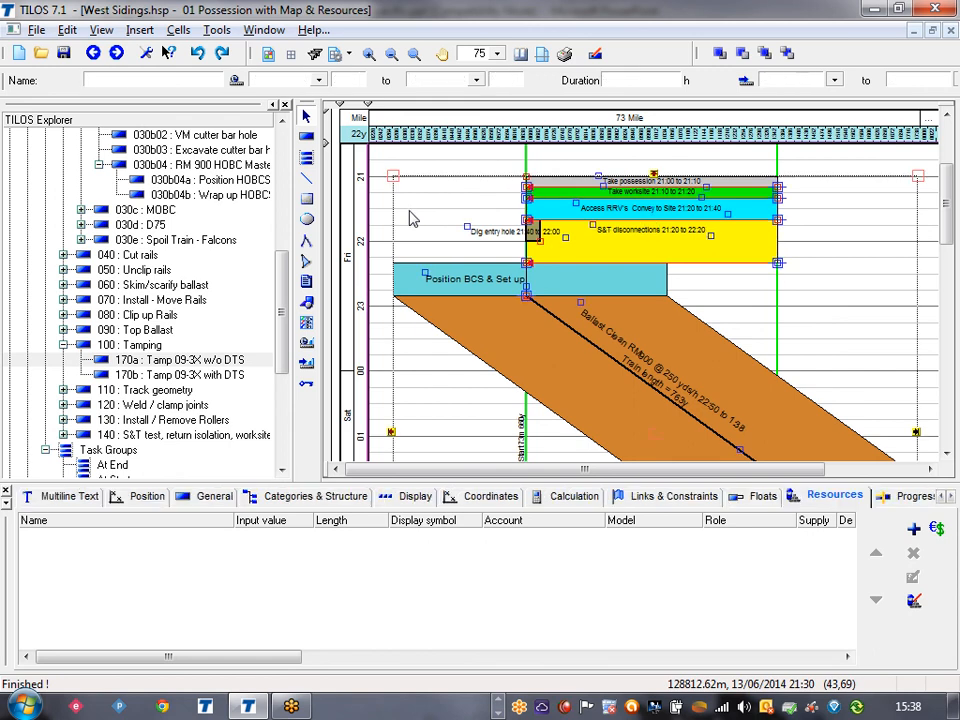
pyautogui.scroll(-3, 429, 317)
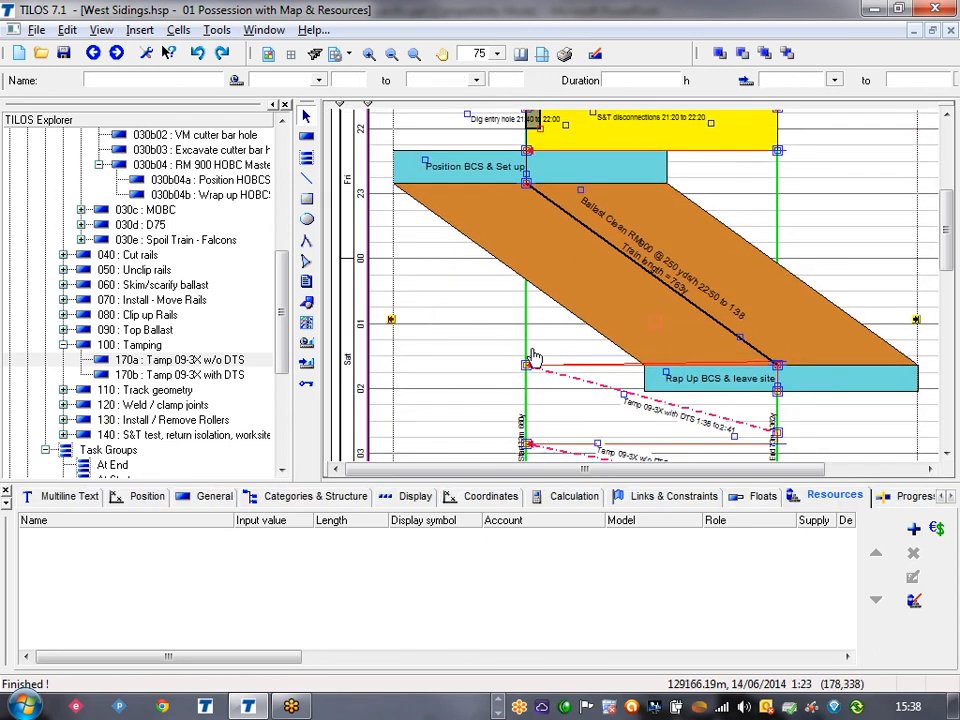
pyautogui.scroll(-3, 493, 336)
pyautogui.scroll(2, 493, 336)
pyautogui.scroll(-1, 491, 337)
pyautogui.scroll(-5, 491, 337)
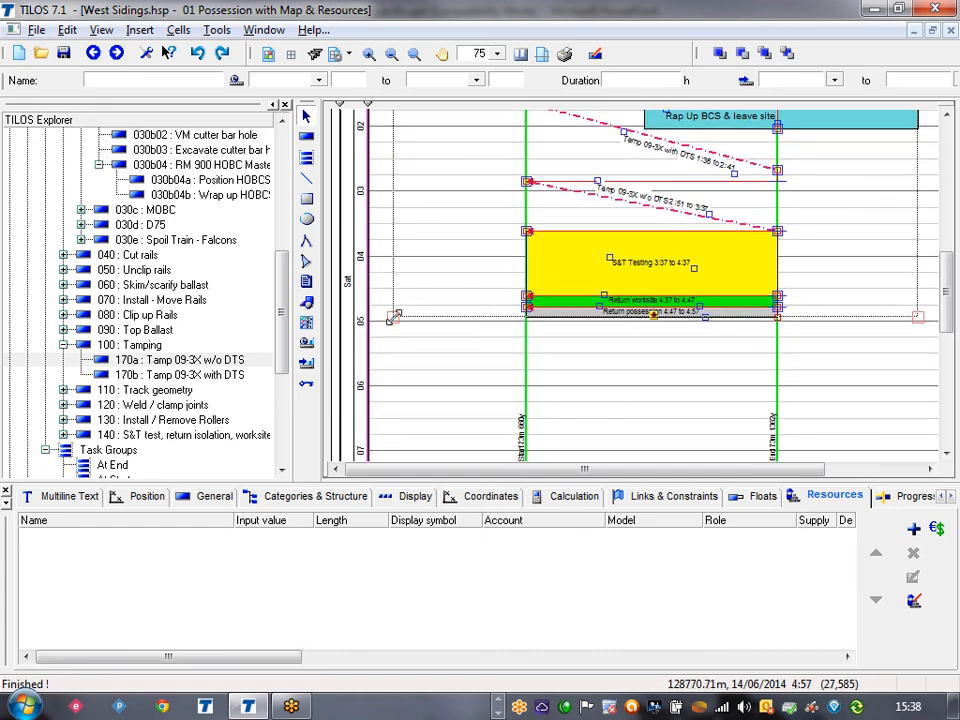
pyautogui.rightClick(393, 316)
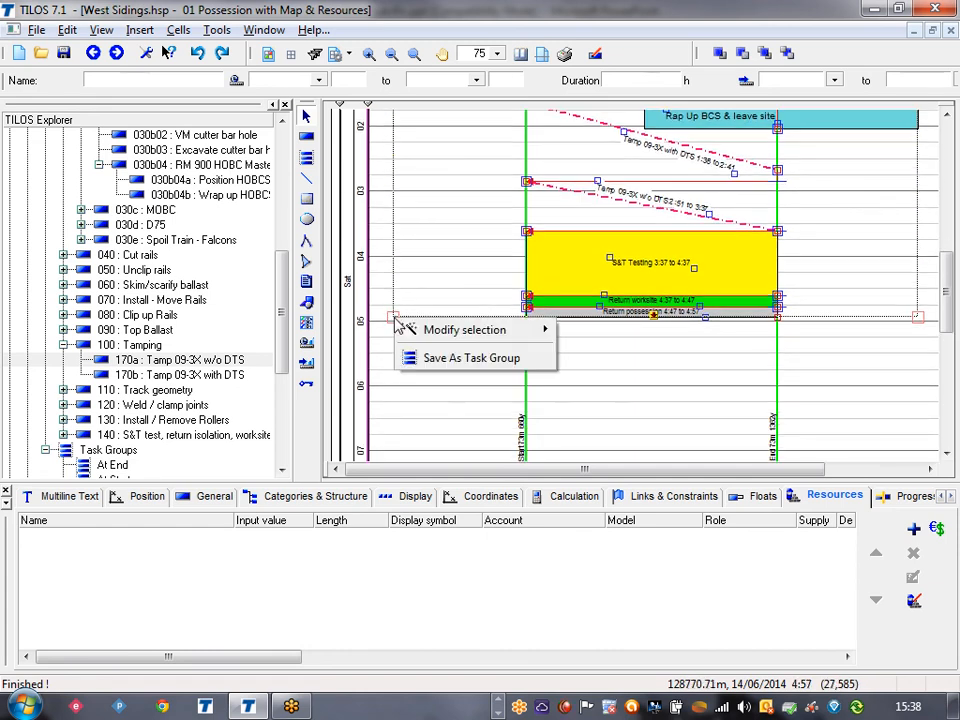
pyautogui.click(470, 358)
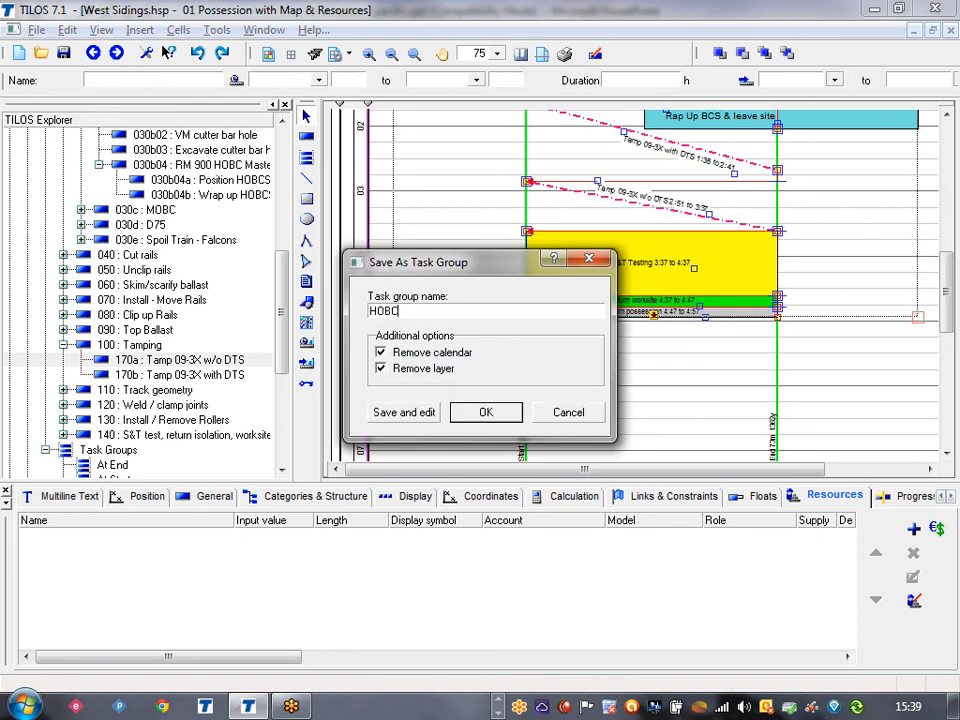
pyautogui.click(495, 413)
# Collapse the task templates in the library and check the task groups for the saved HOBC group.
pyautogui.scroll(3, 450, 360)
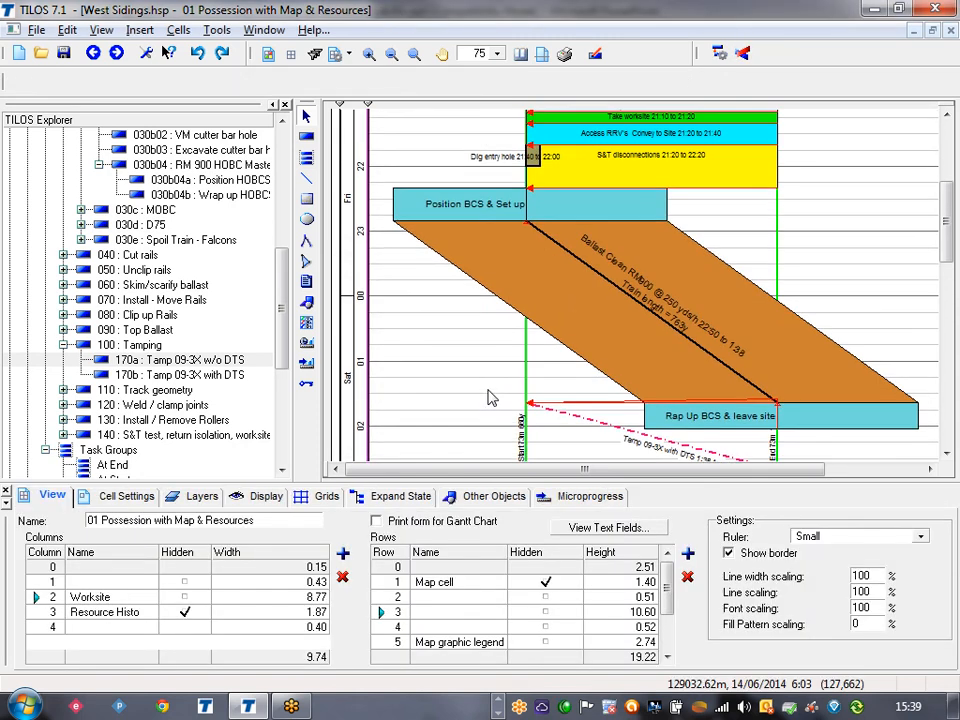
pyautogui.scroll(3, 288, 248)
pyautogui.scroll(1, 288, 248)
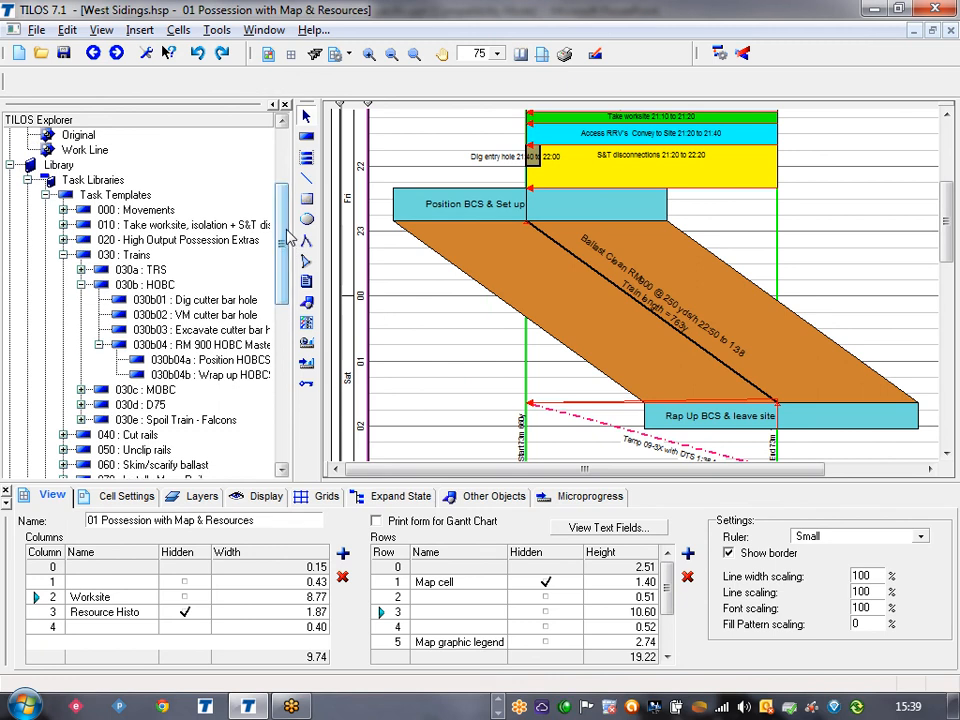
pyautogui.click(45, 195)
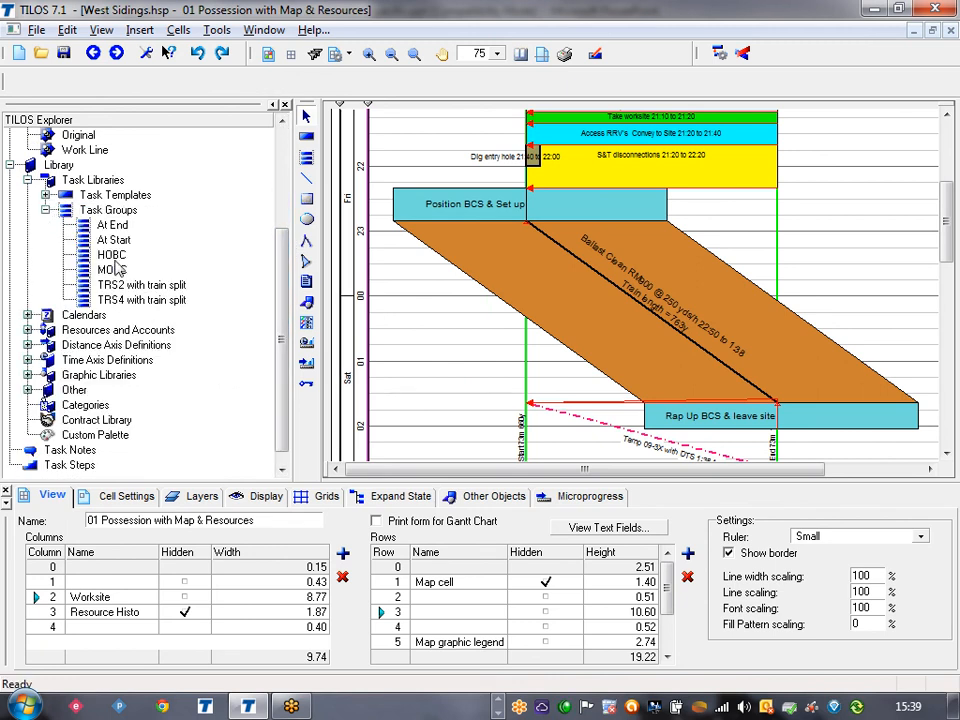
# Delete all tasks and links from the time-distance plan.
pyautogui.click(467, 281)
pyautogui.hotkey('ctrl', 'a')
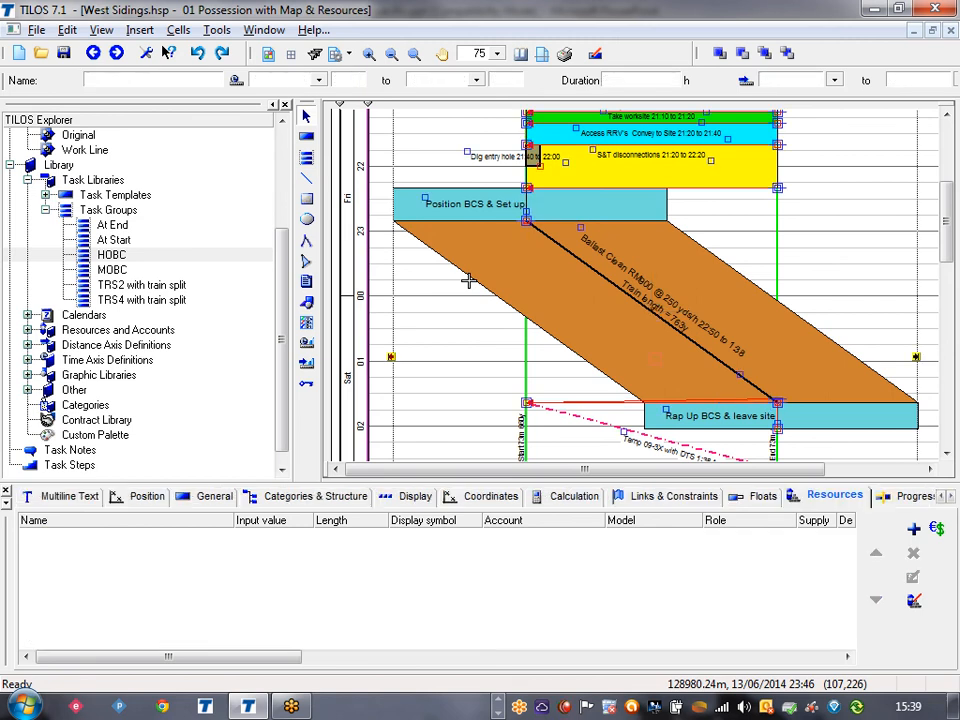
pyautogui.press('Delete')
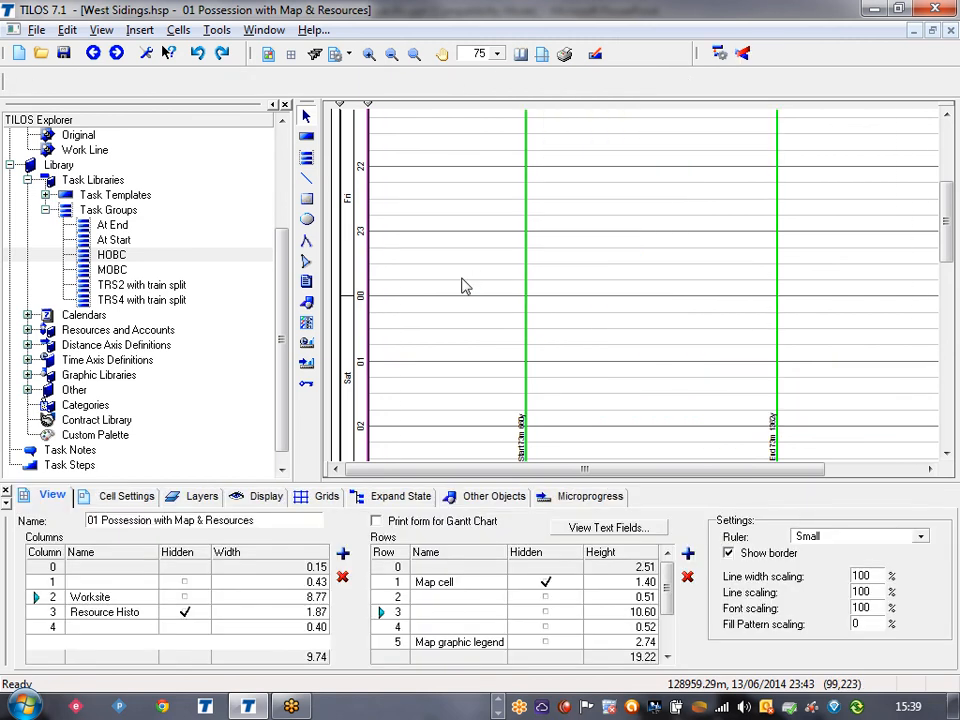
# Insert the HOBC task group from 73m 660y to 73m 1362y, starting 13/06/2014 at 21:00, and reschedule the project.
pyautogui.scroll(3, 463, 286)
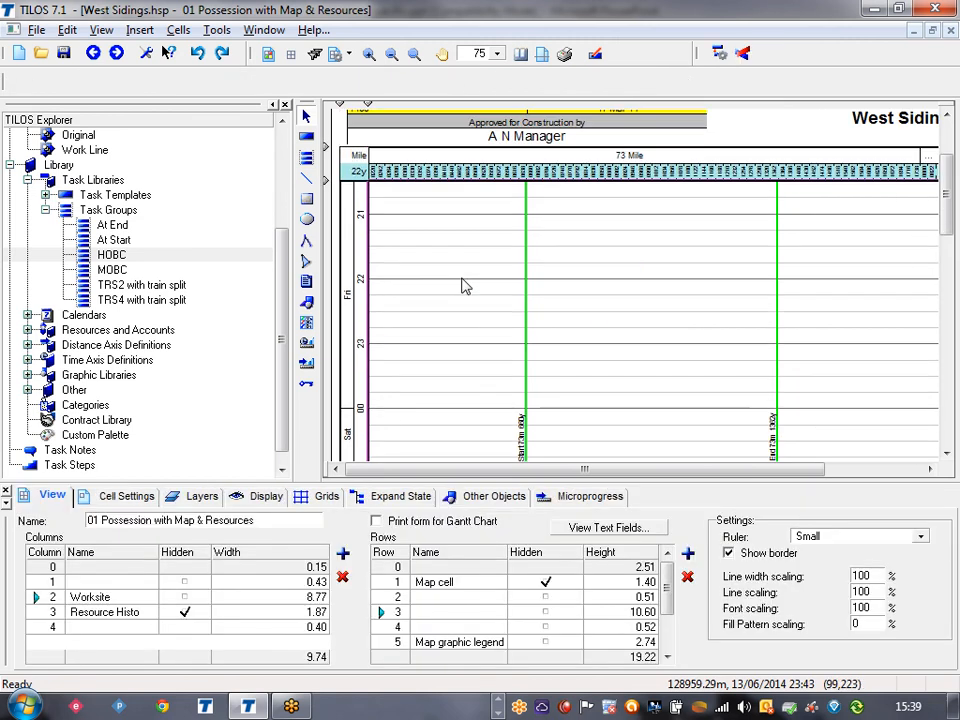
pyautogui.click(307, 158)
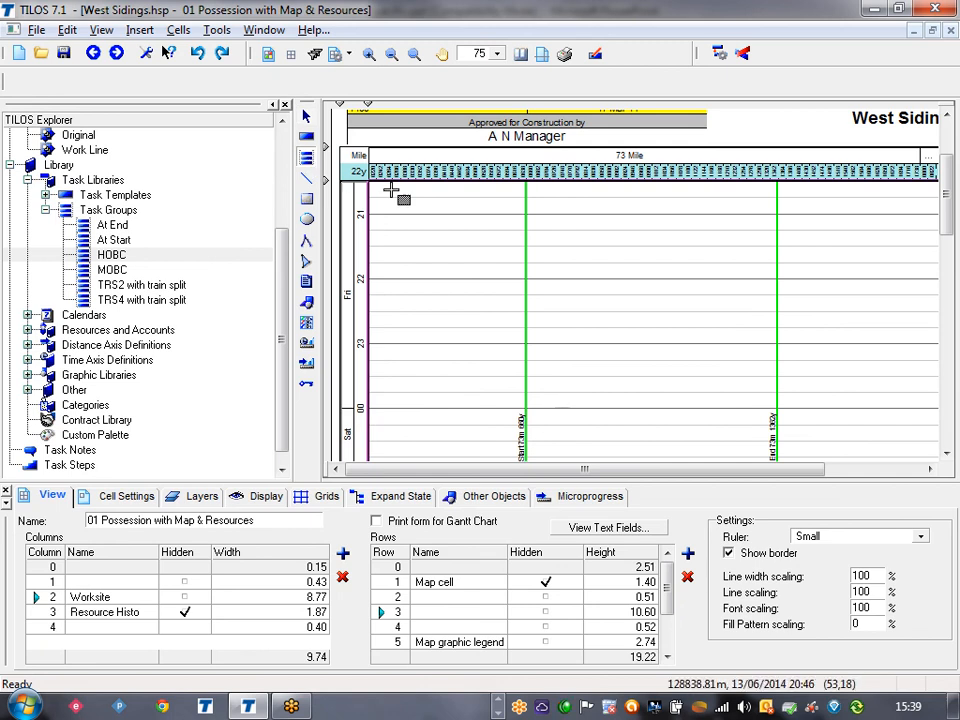
pyautogui.click(527, 219)
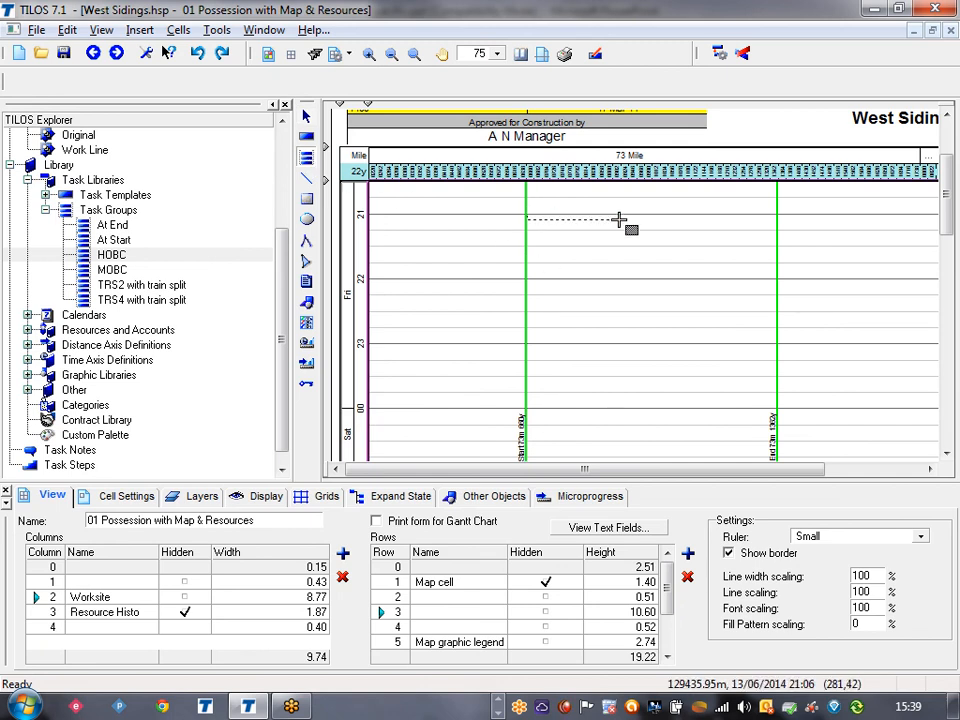
pyautogui.click(778, 283)
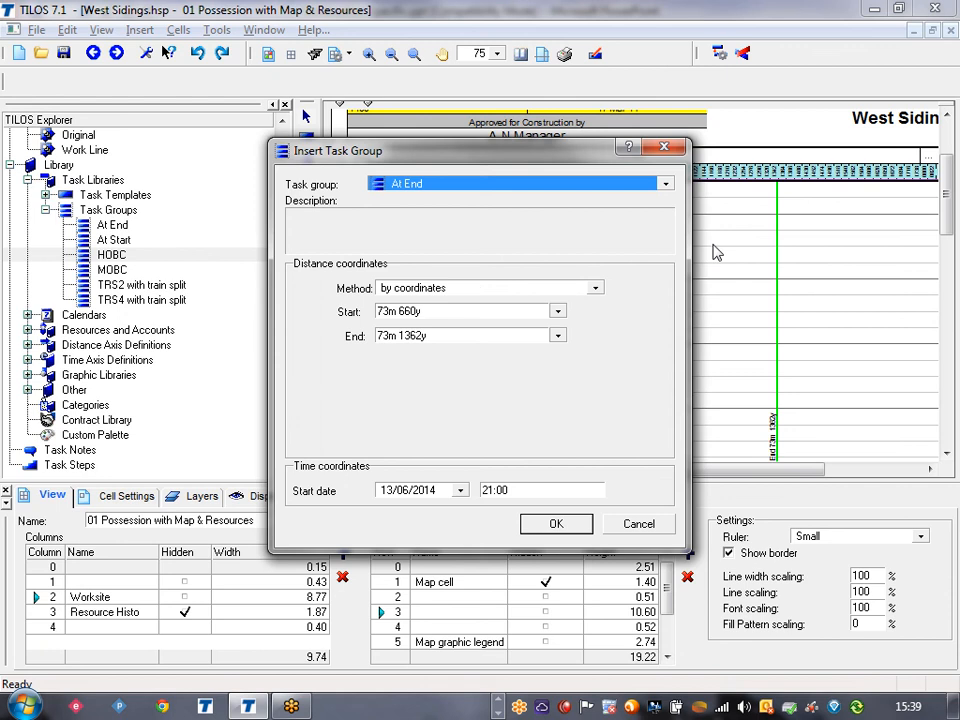
pyautogui.click(666, 185)
pyautogui.click(444, 251)
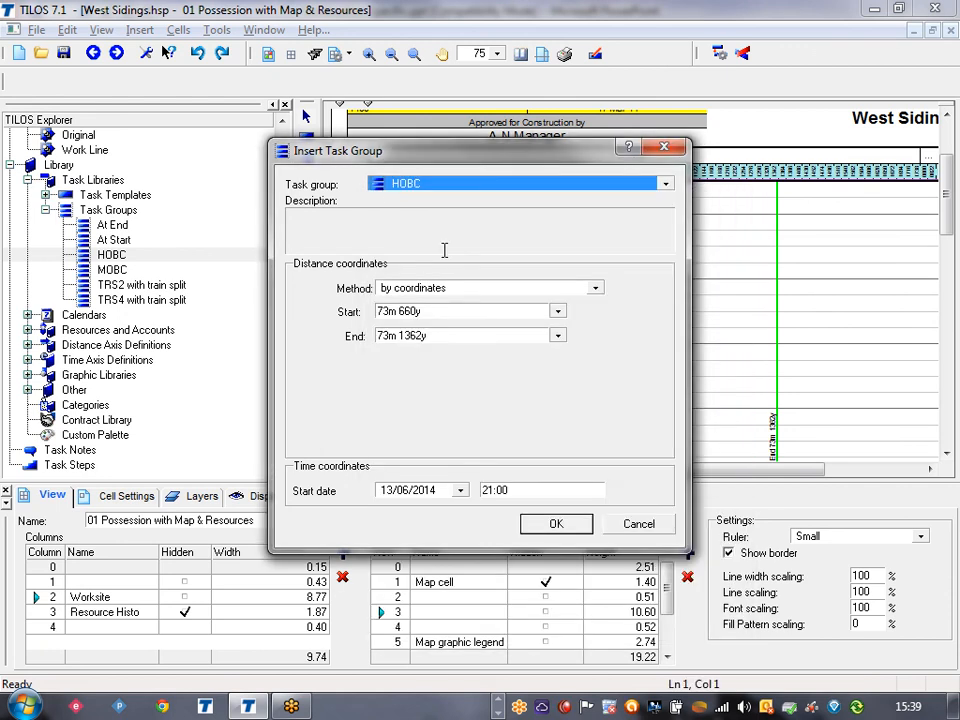
pyautogui.click(540, 289)
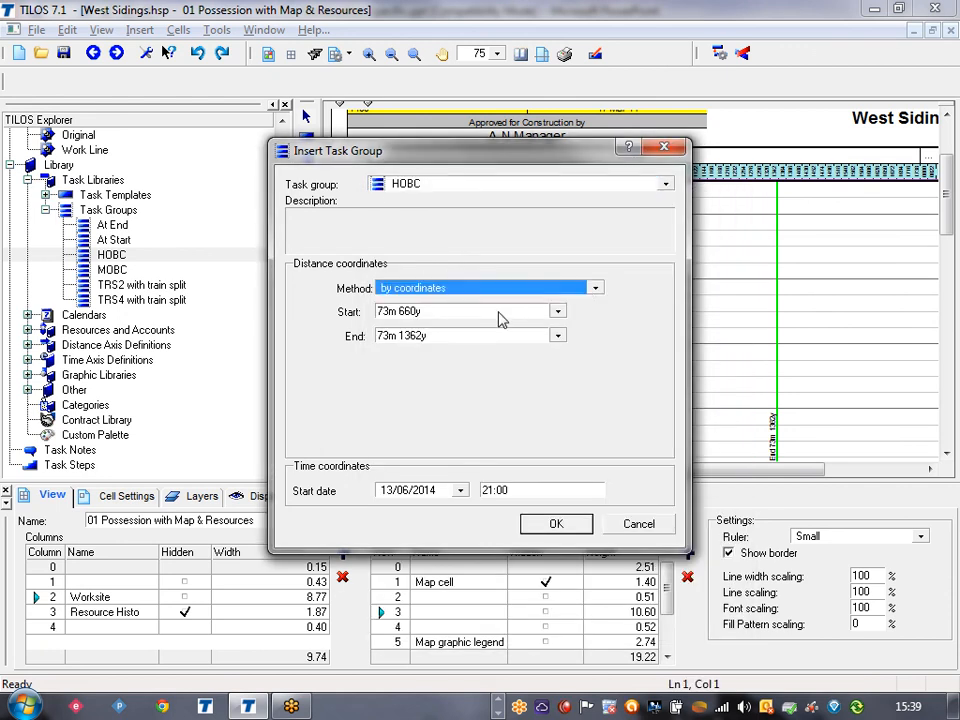
pyautogui.press('Tab')
pyautogui.press('Tab')
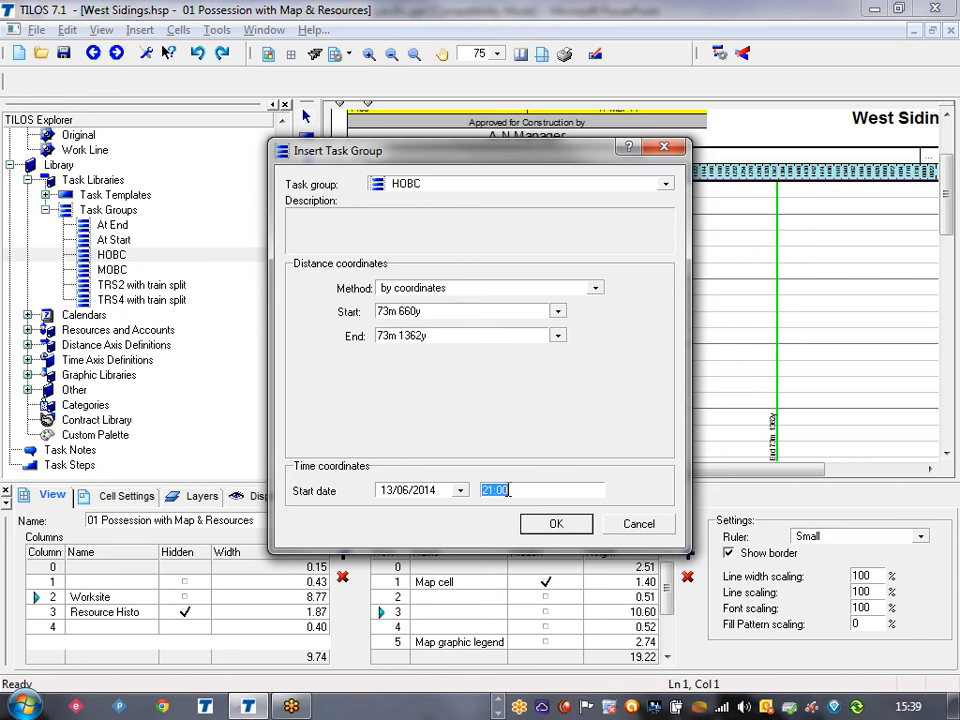
pyautogui.click(555, 523)
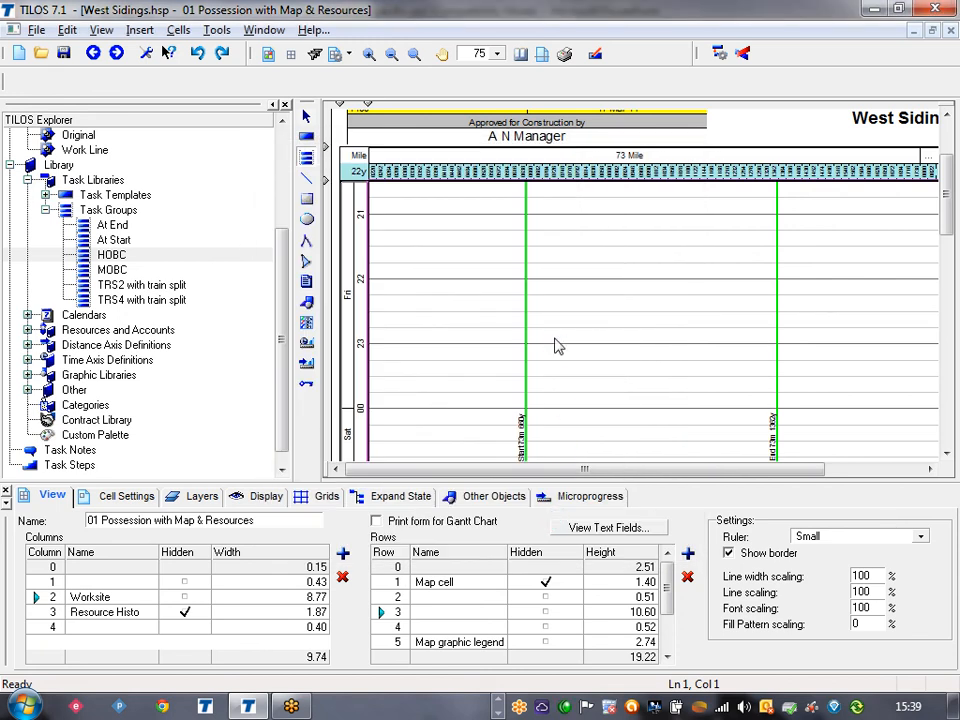
pyautogui.scroll(-3, 753, 348)
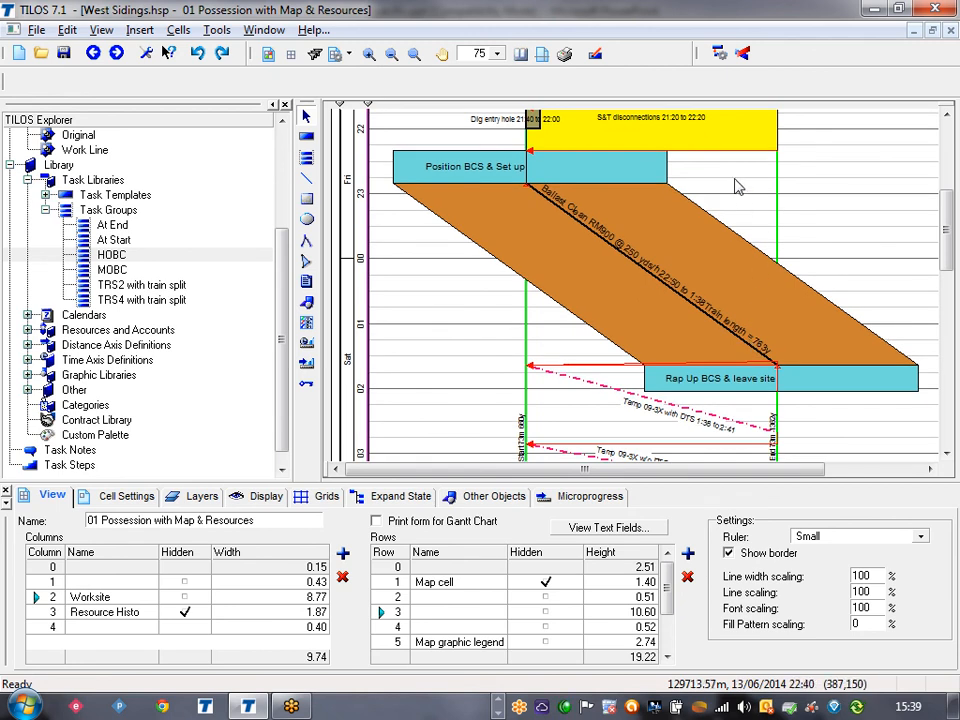
pyautogui.click(720, 54)
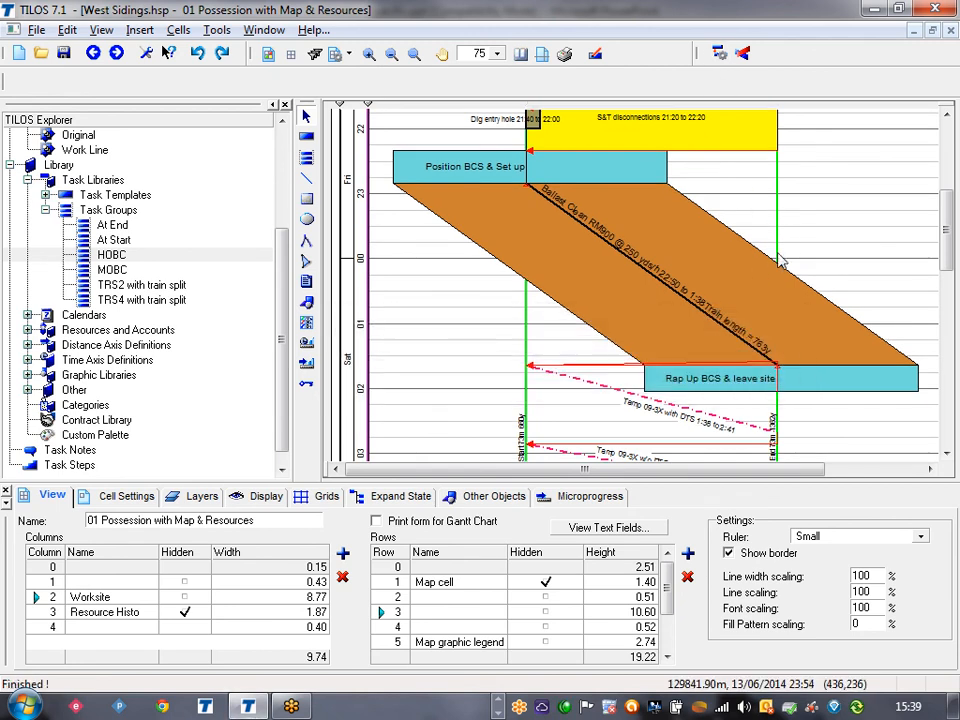